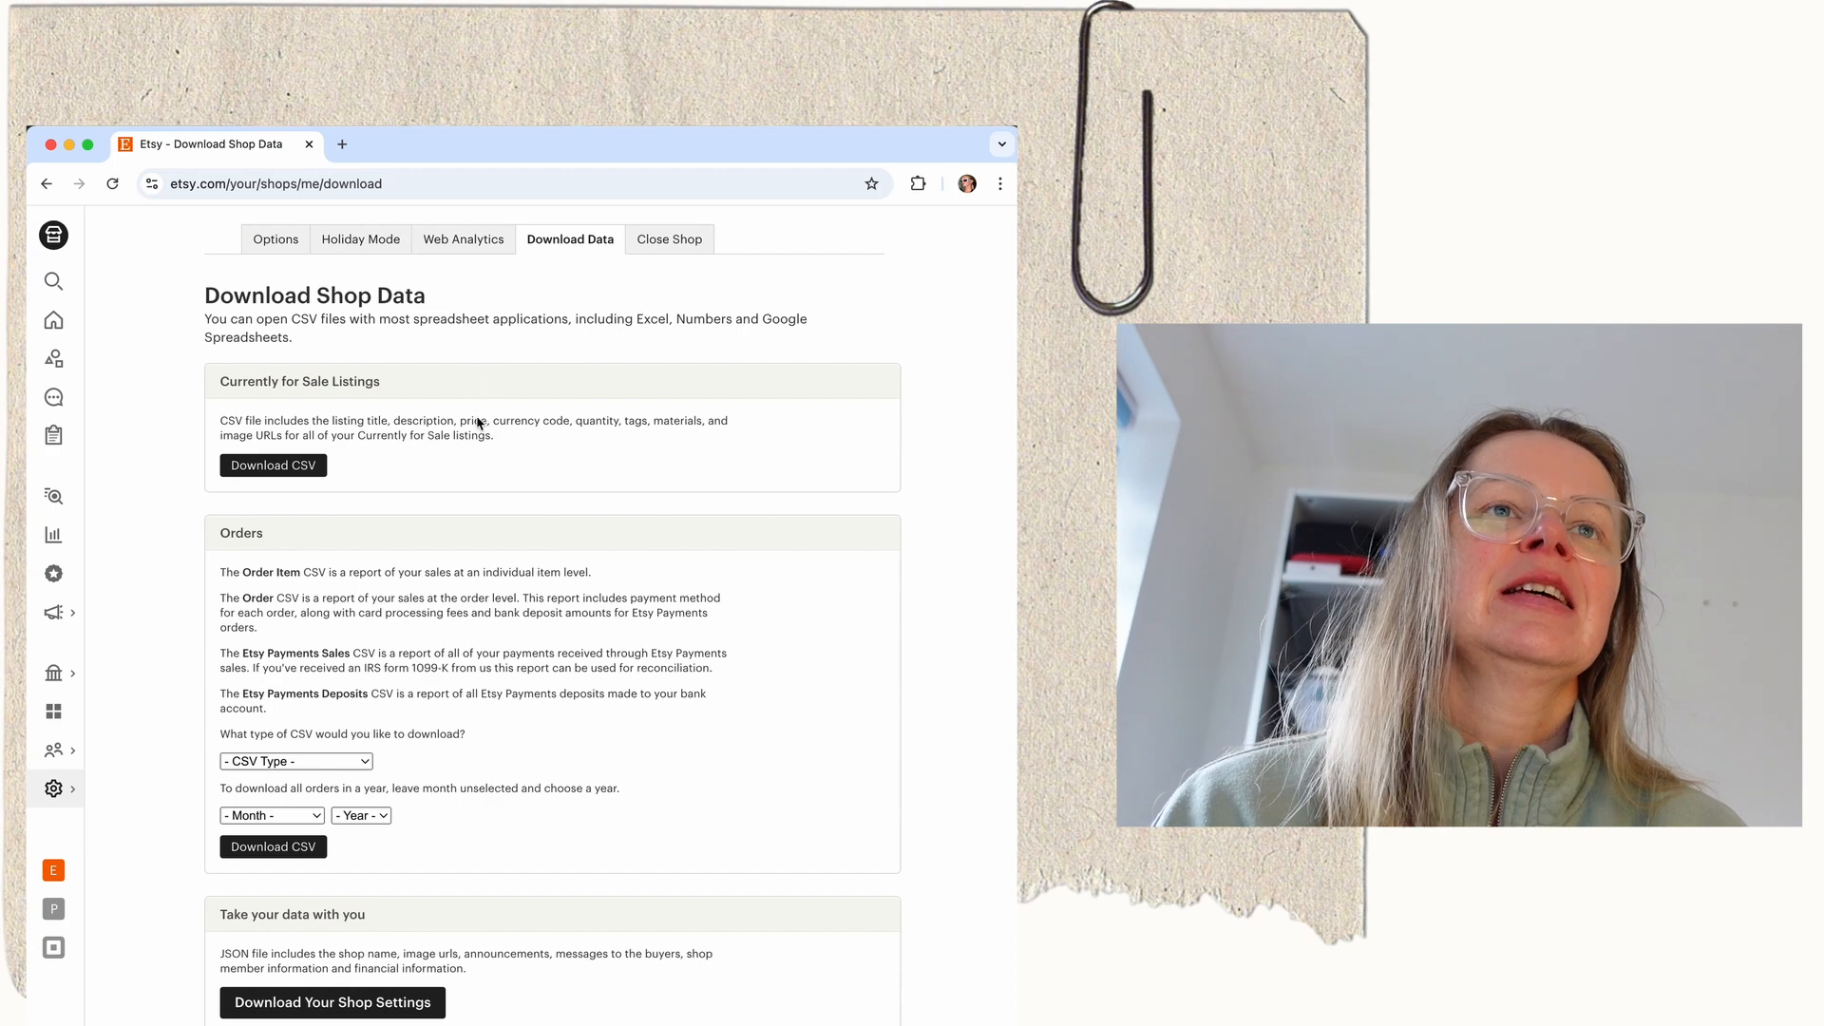
Download the Orders CSV for the whole year 2023 from the shop data page
scroll(477, 424, down, 2)
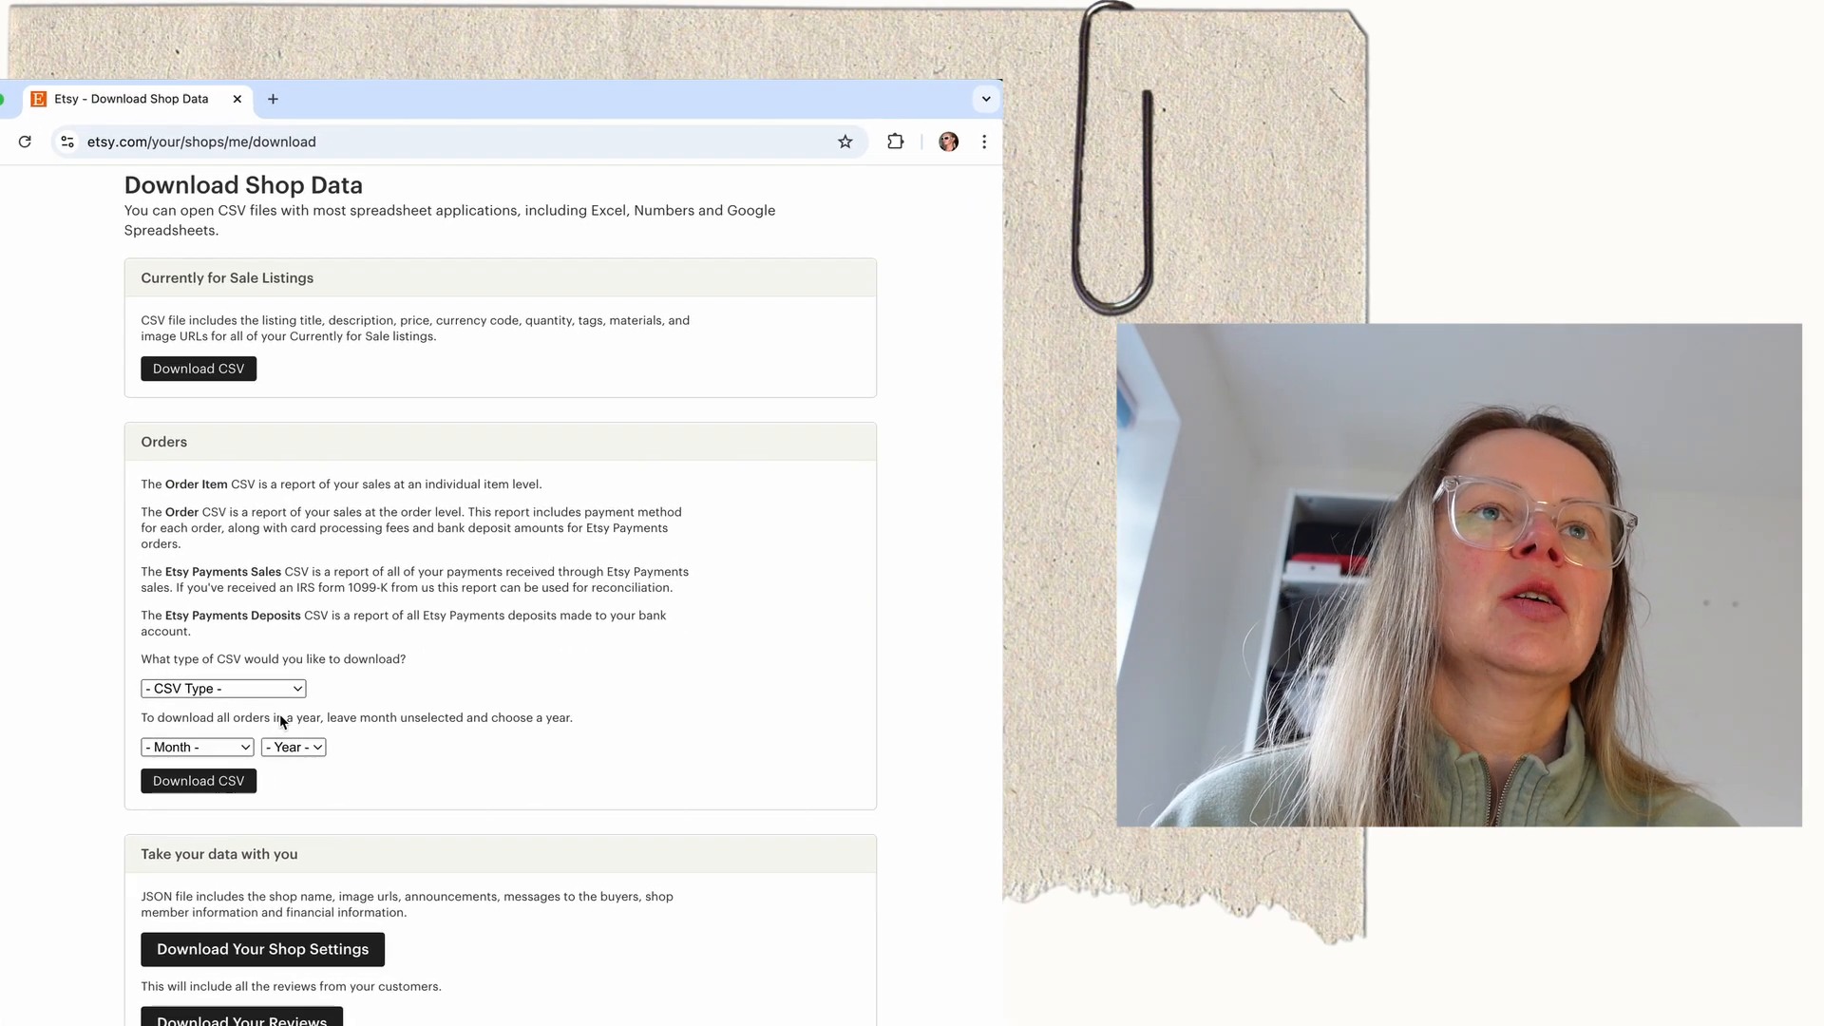
click(218, 688)
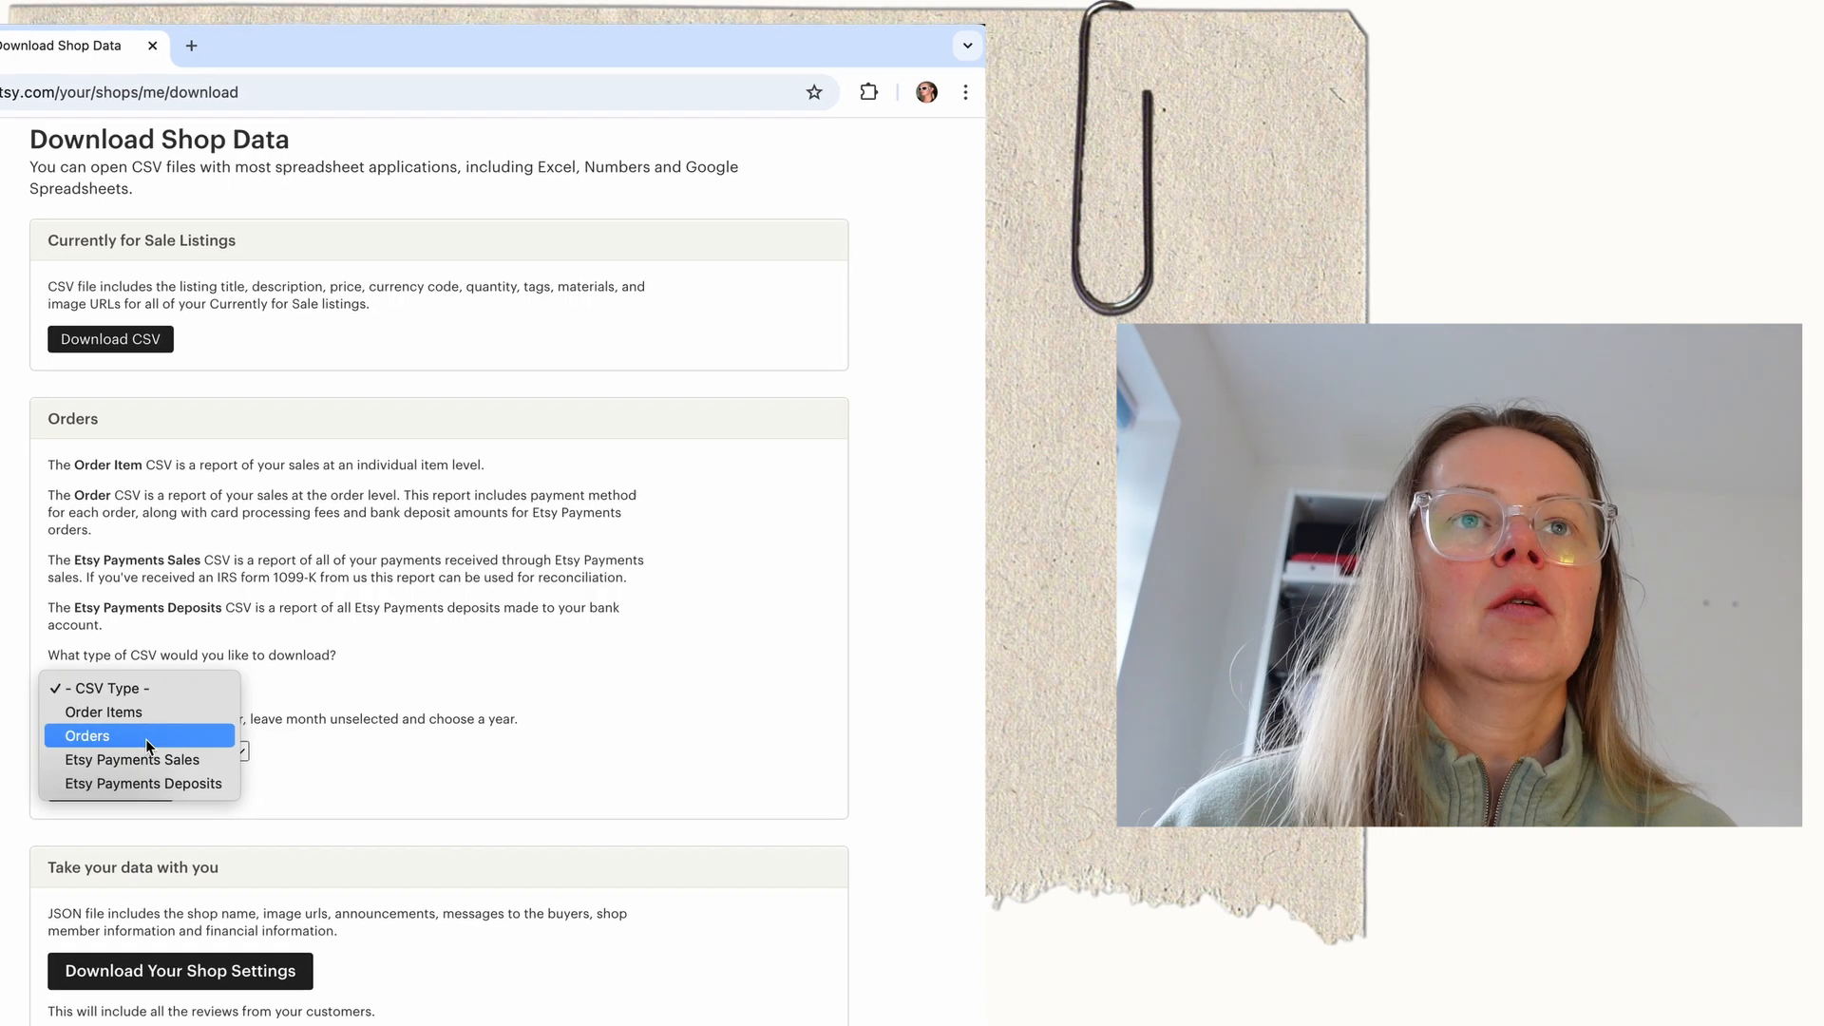
click(98, 738)
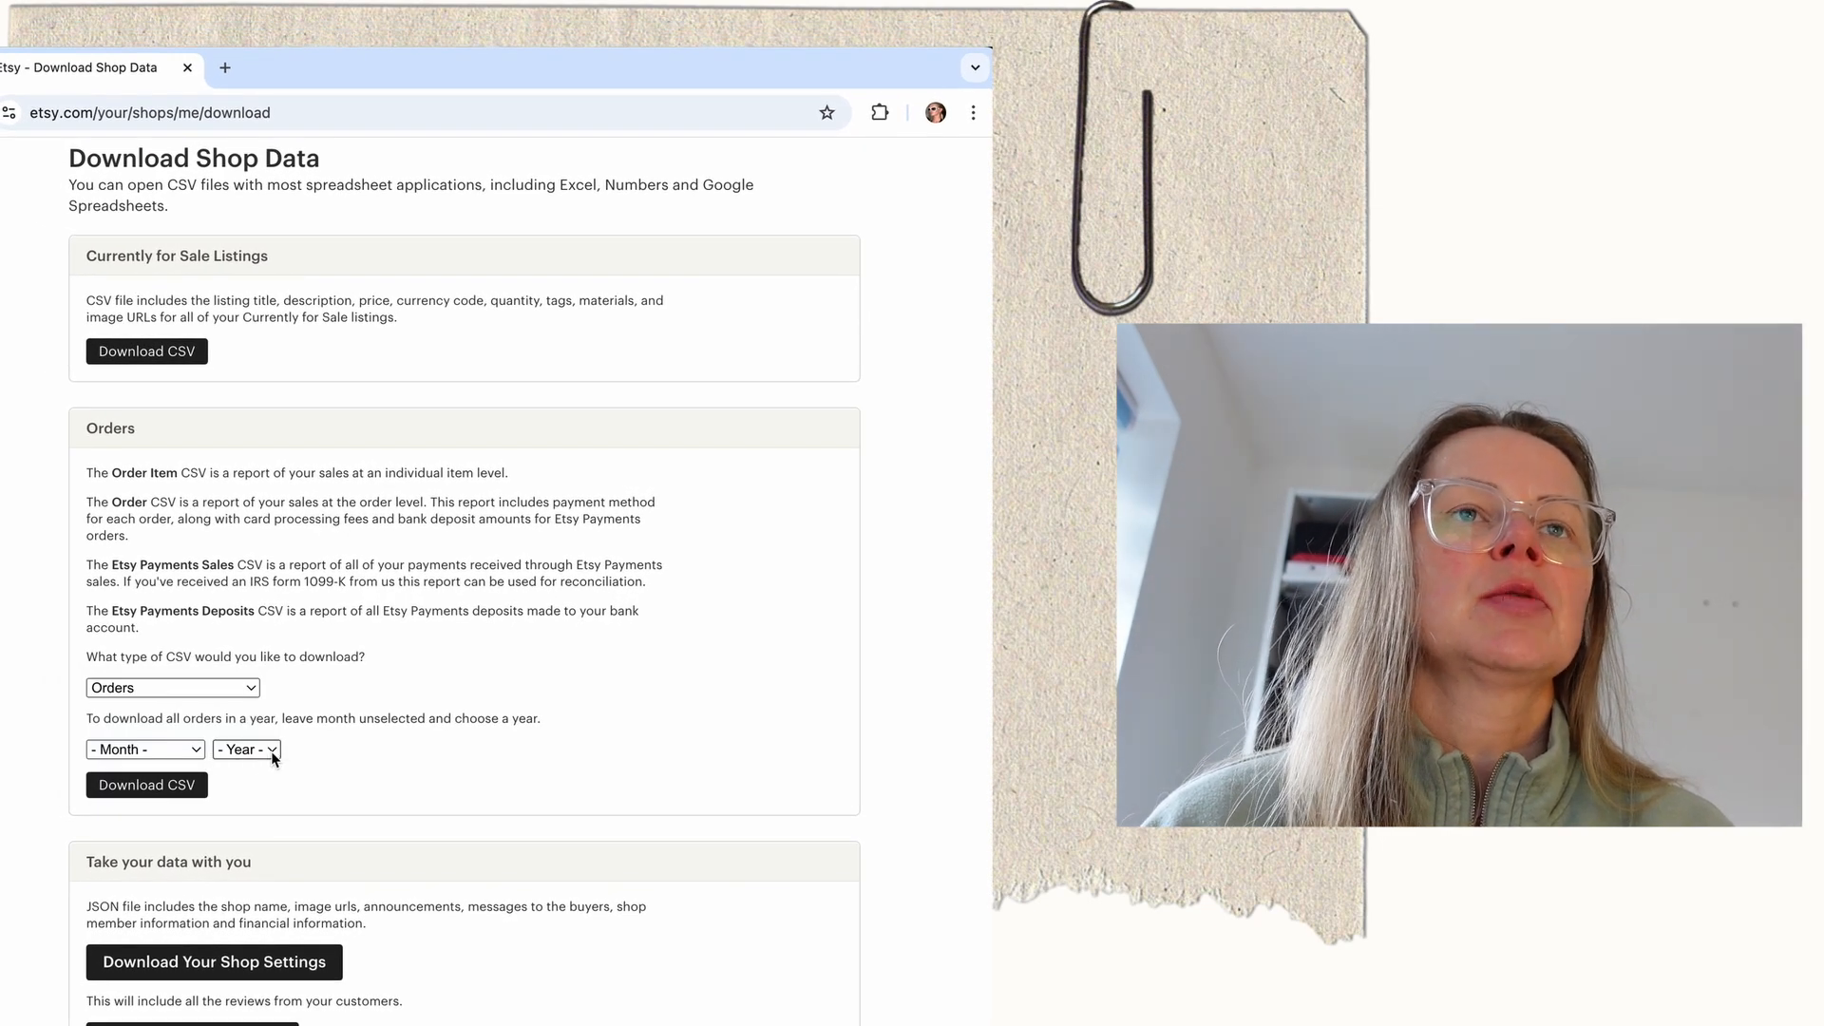
click(272, 753)
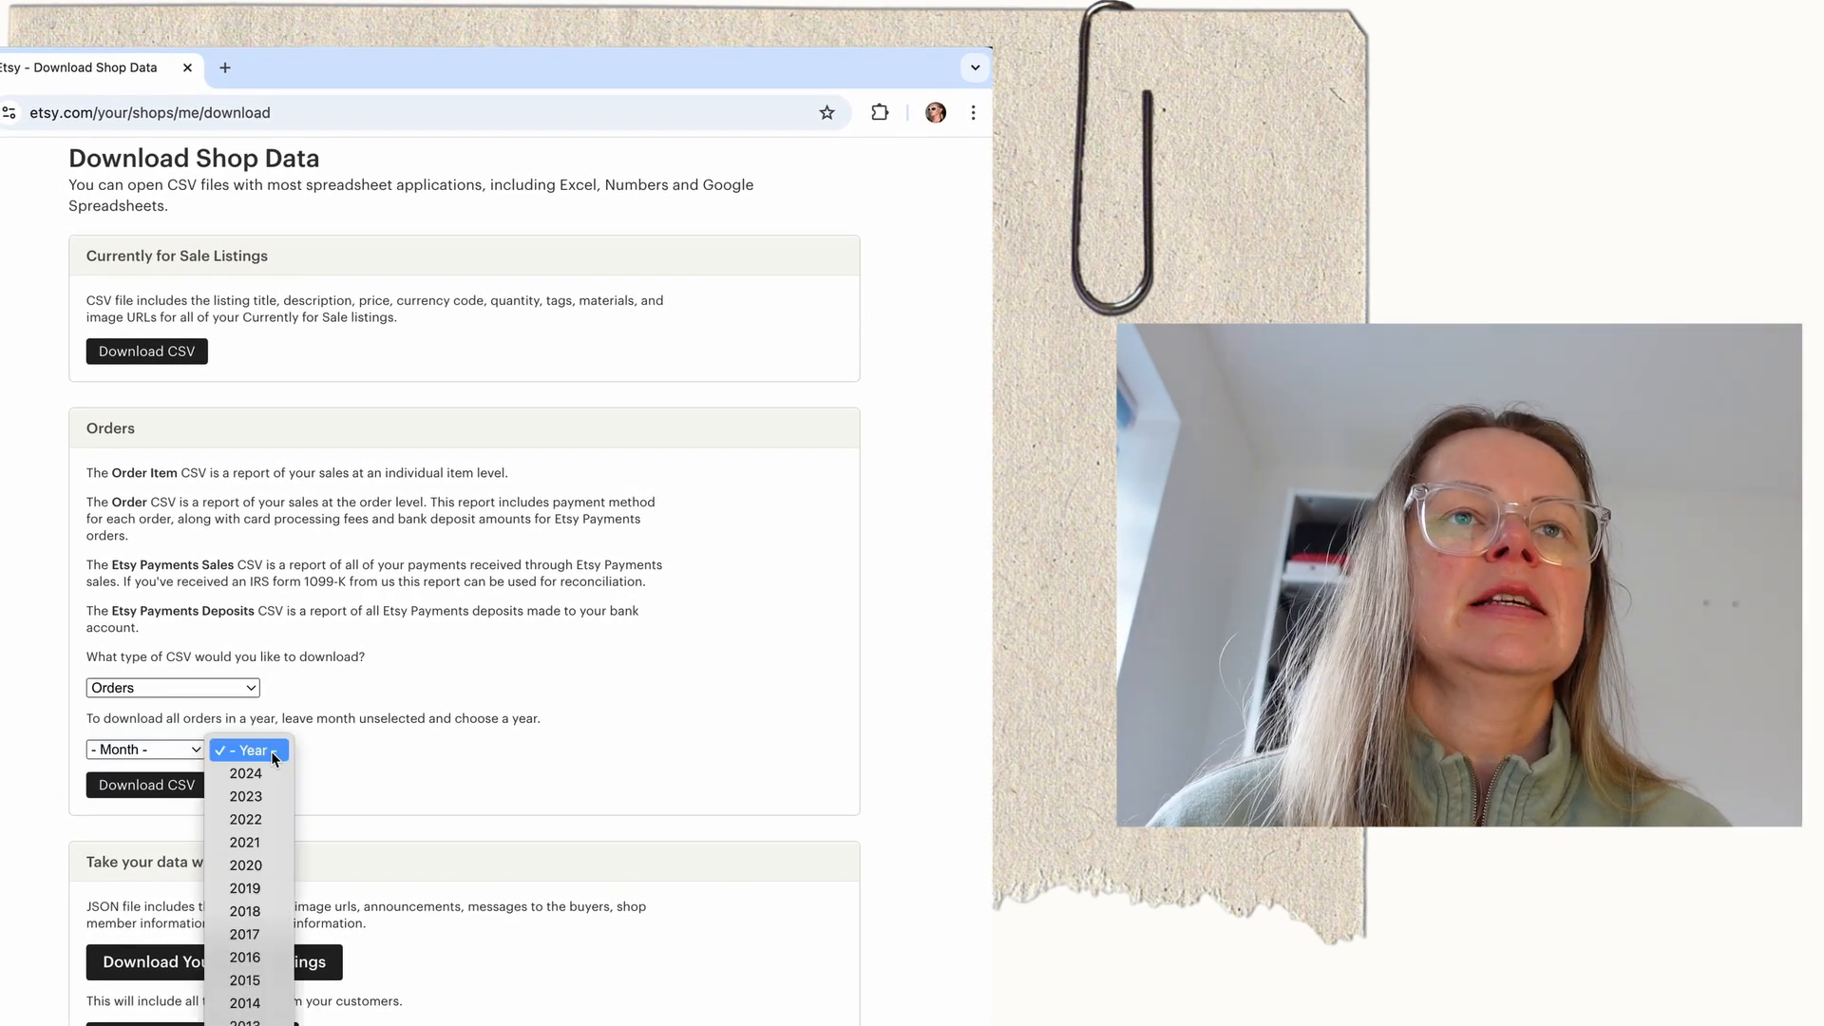
click(266, 800)
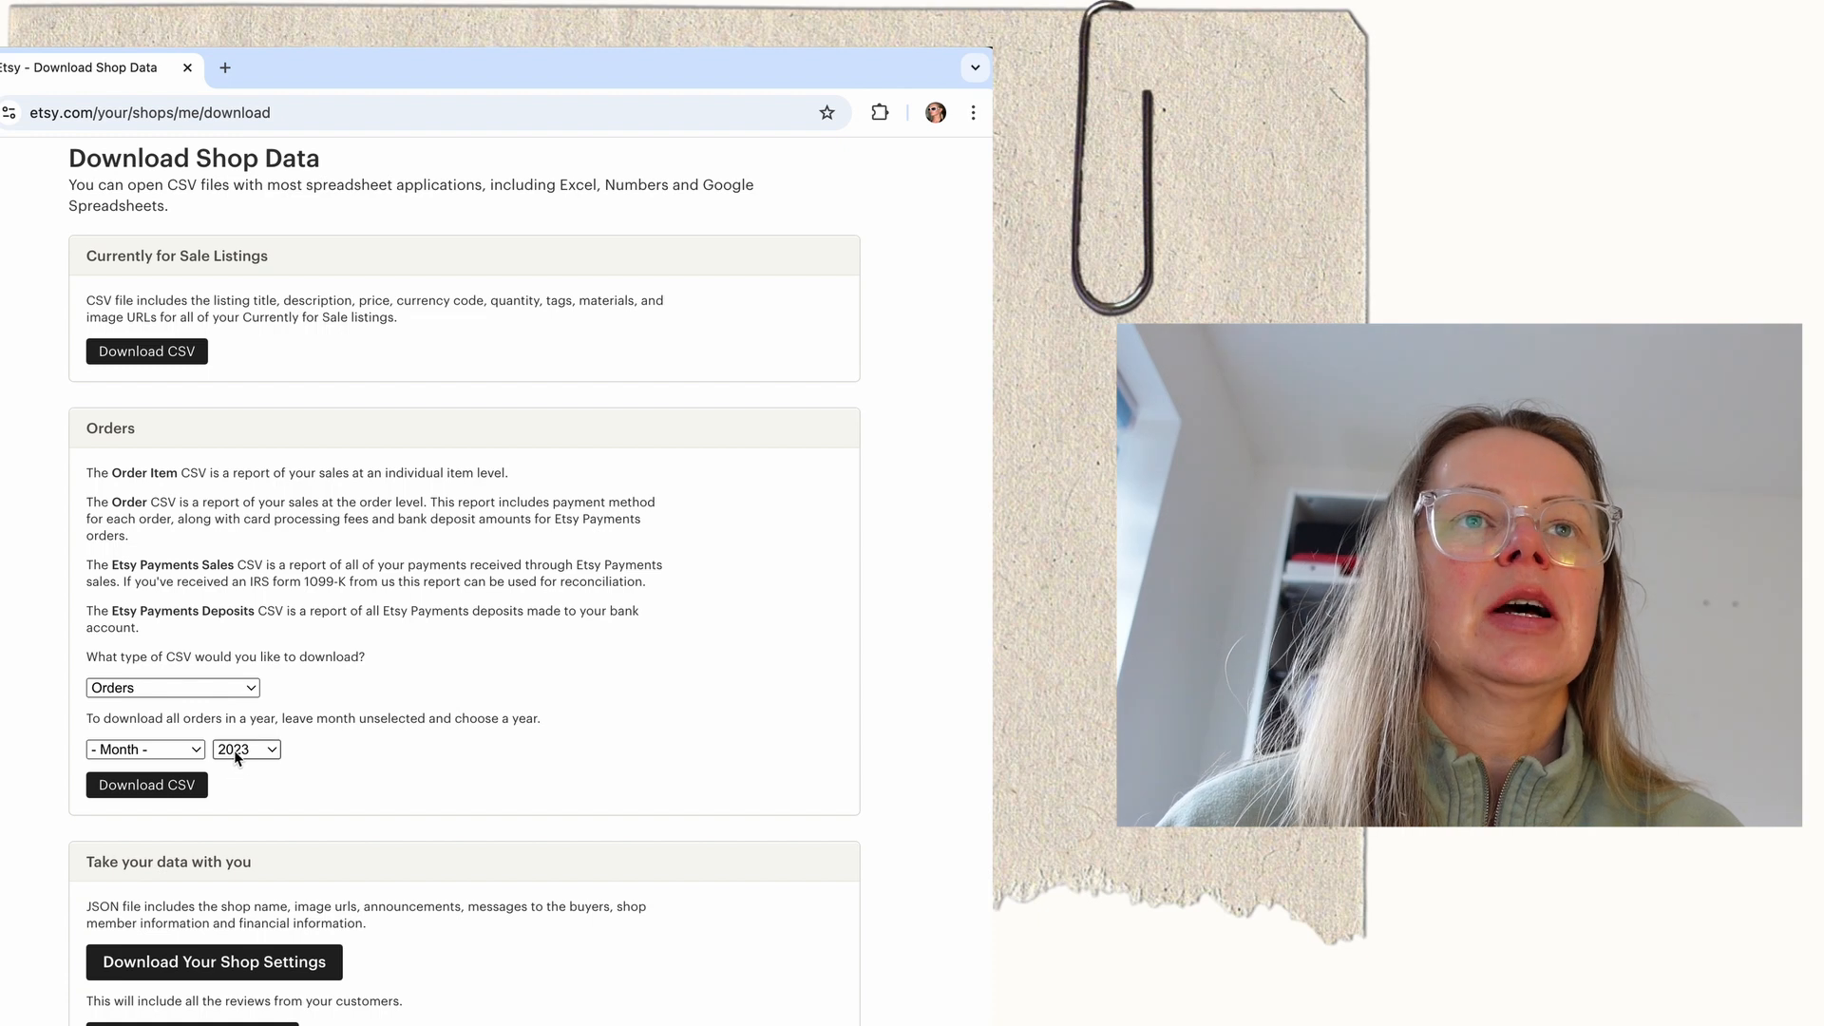
click(145, 789)
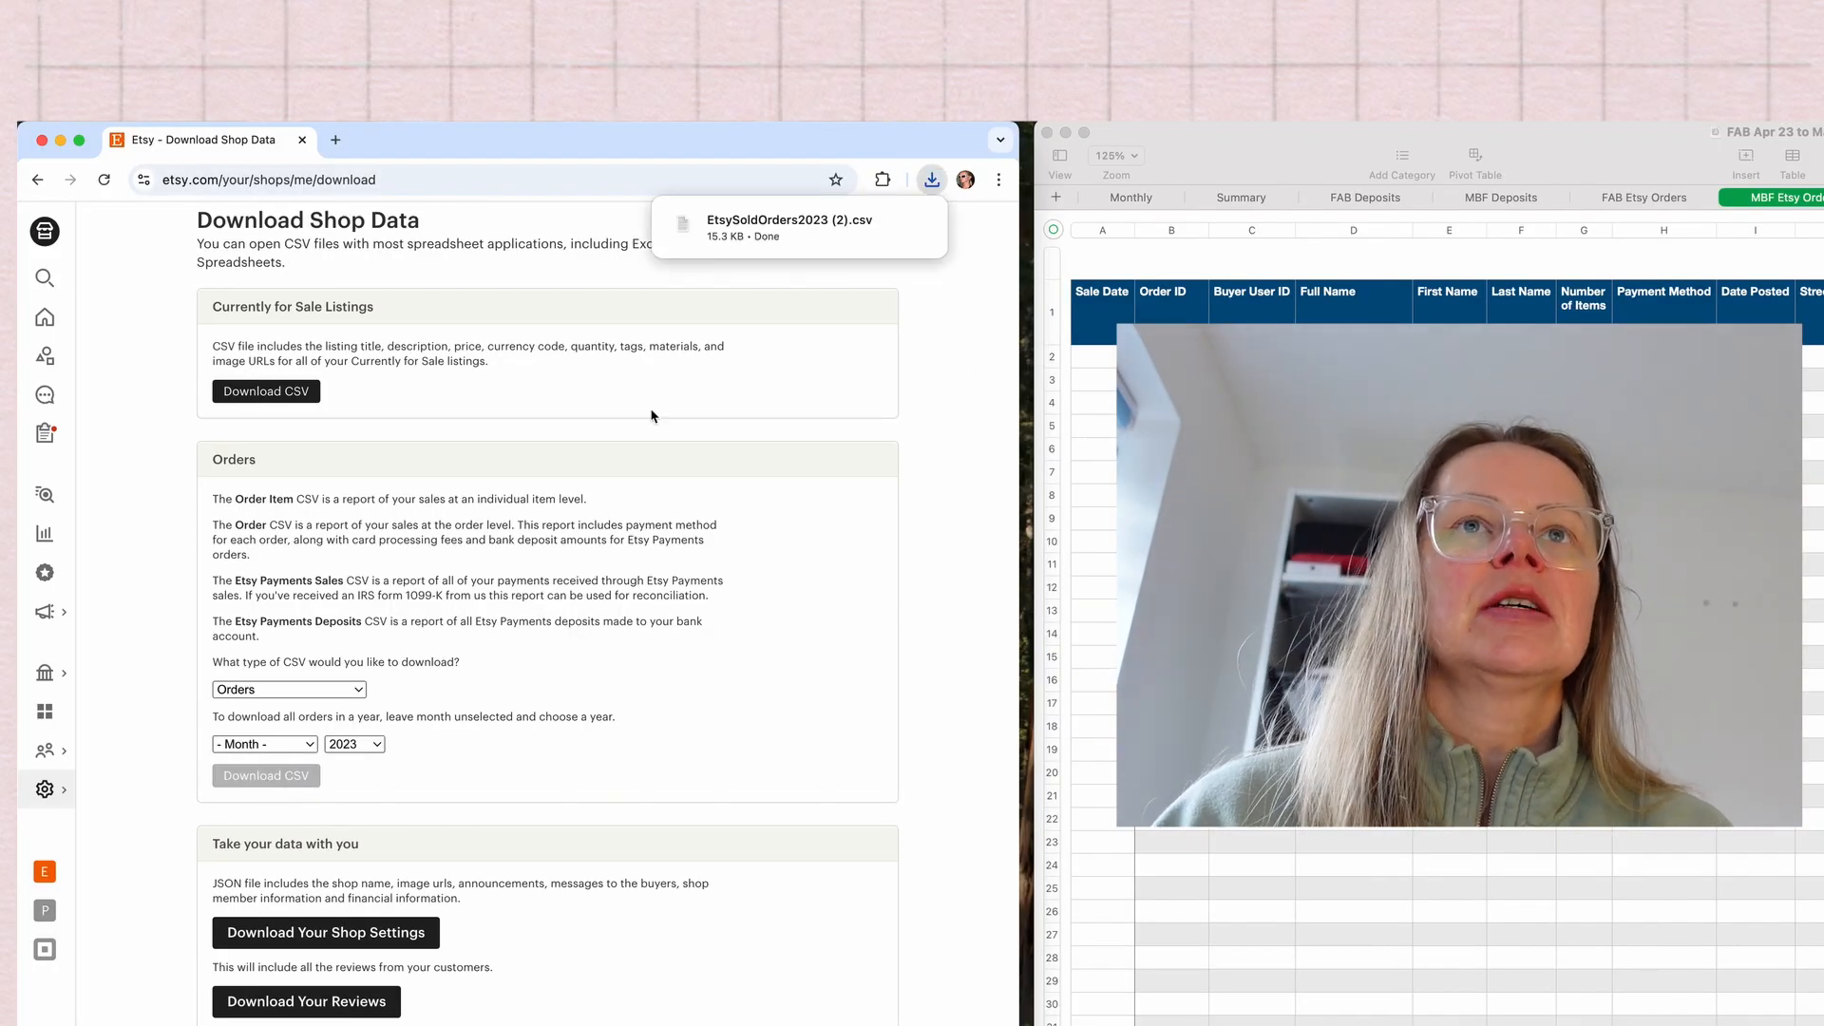
Open the downloaded 2023 orders file and delete the orders dated before 1 April 2023, rows 45 to 62
click(728, 228)
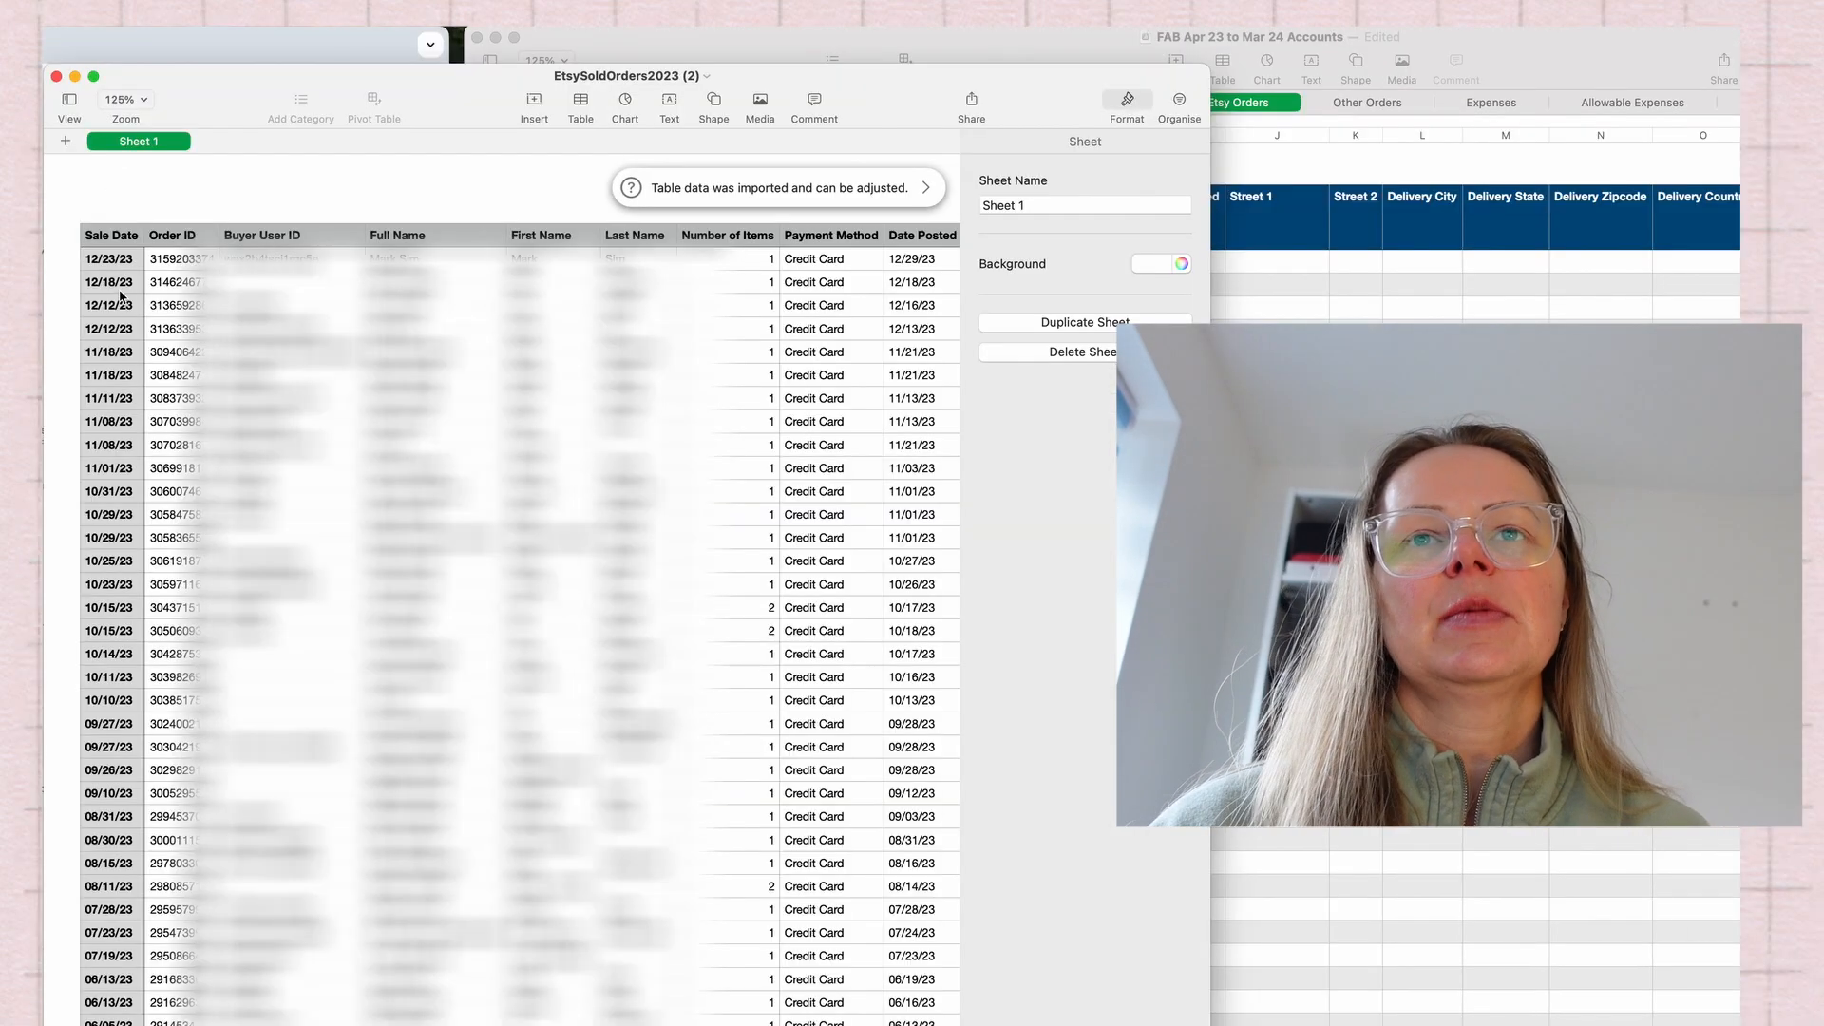
scroll(120, 298, down, 15)
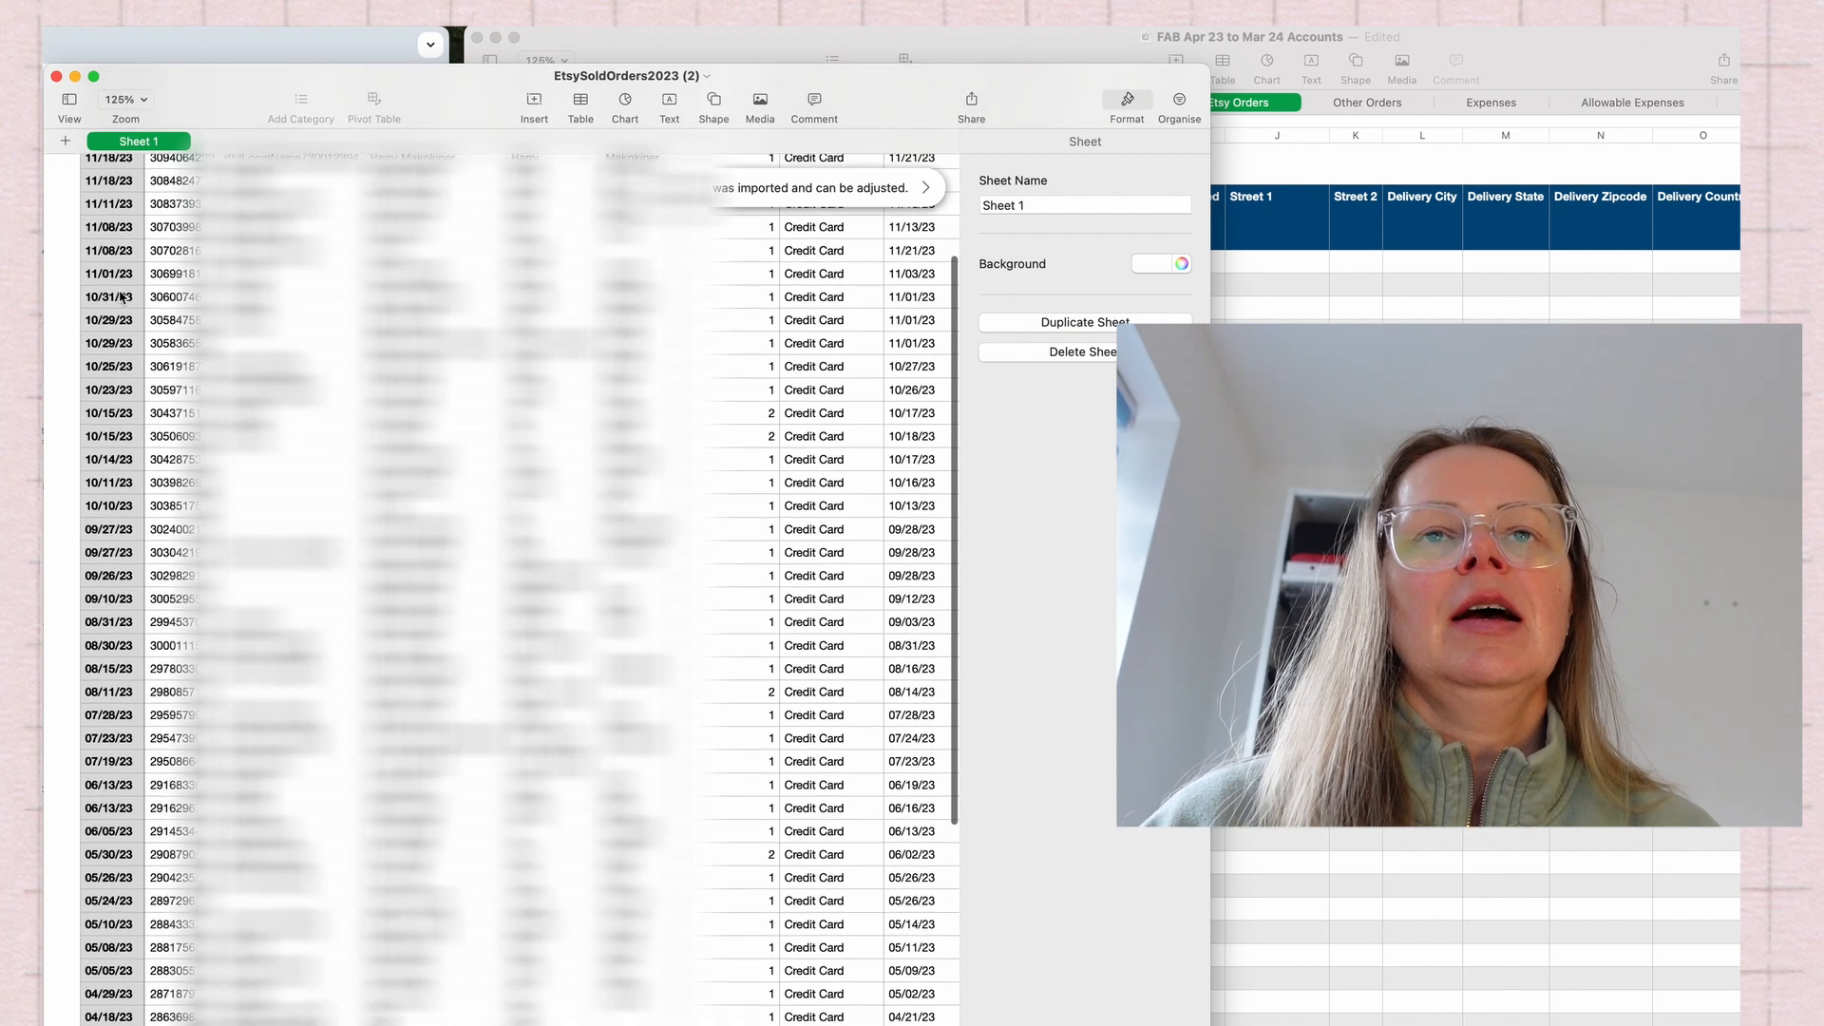
scroll(120, 297, down, 7)
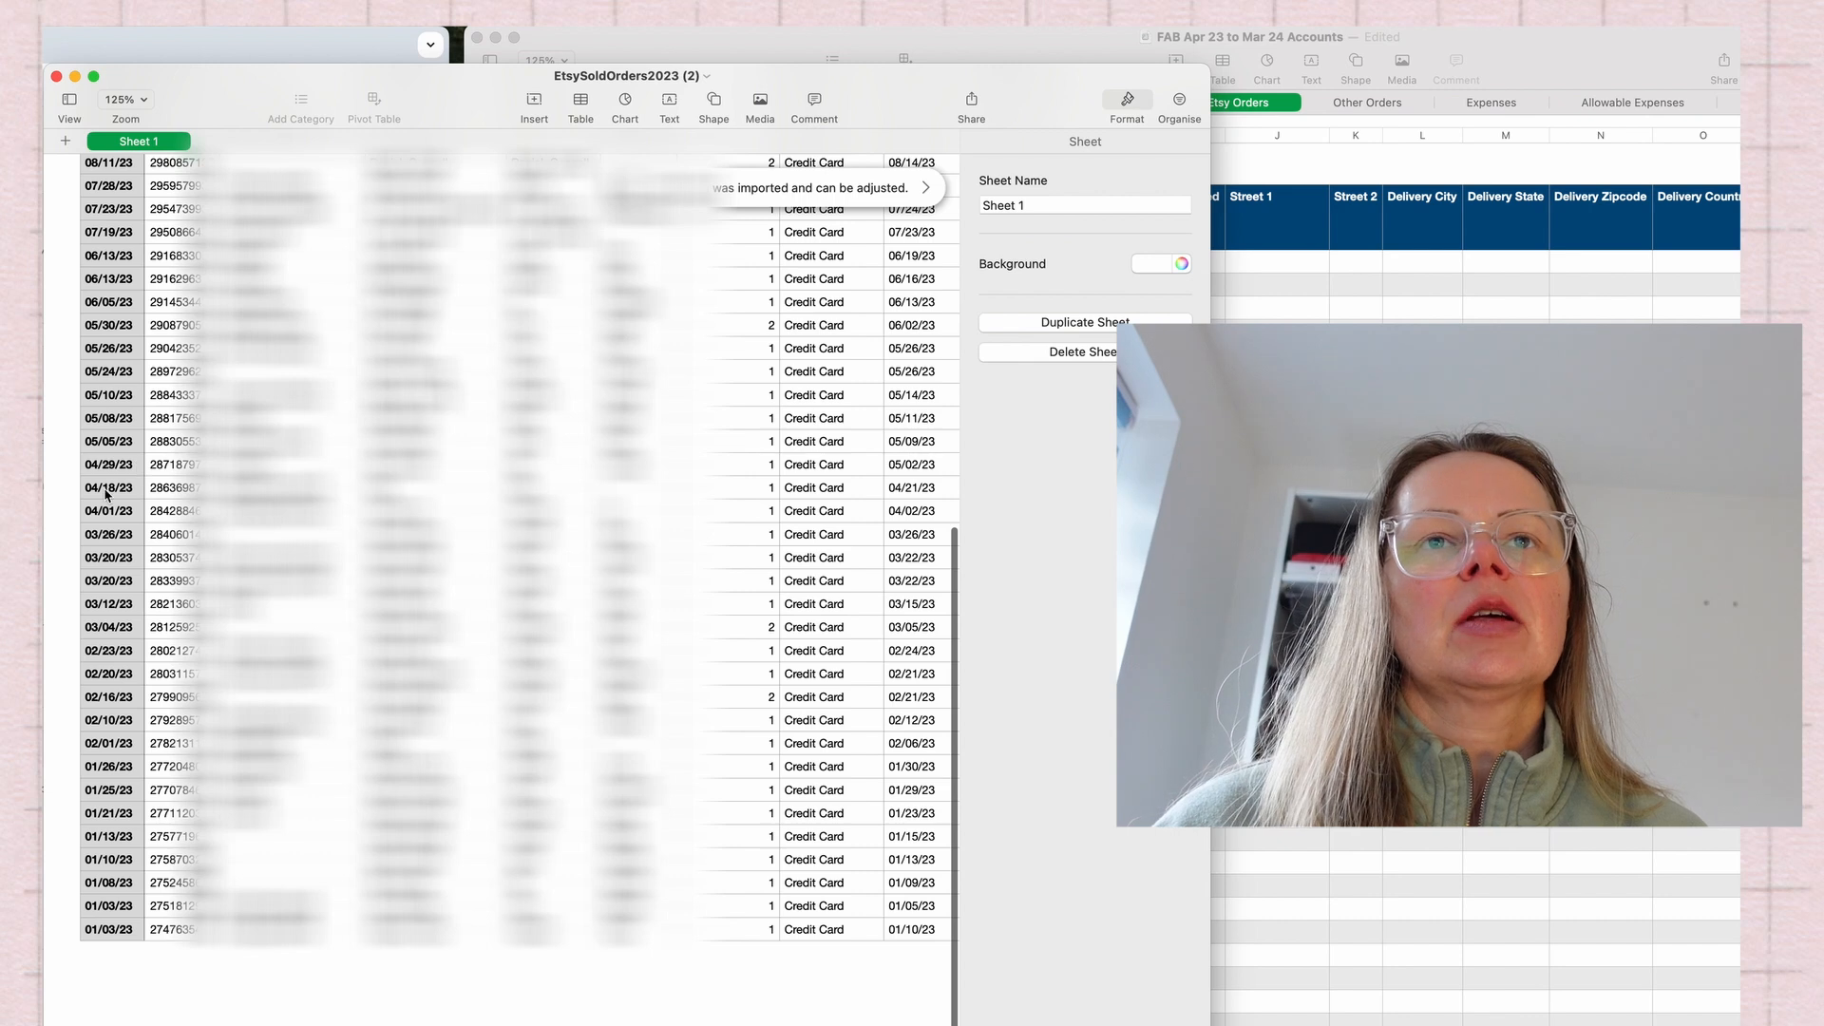
click(86, 548)
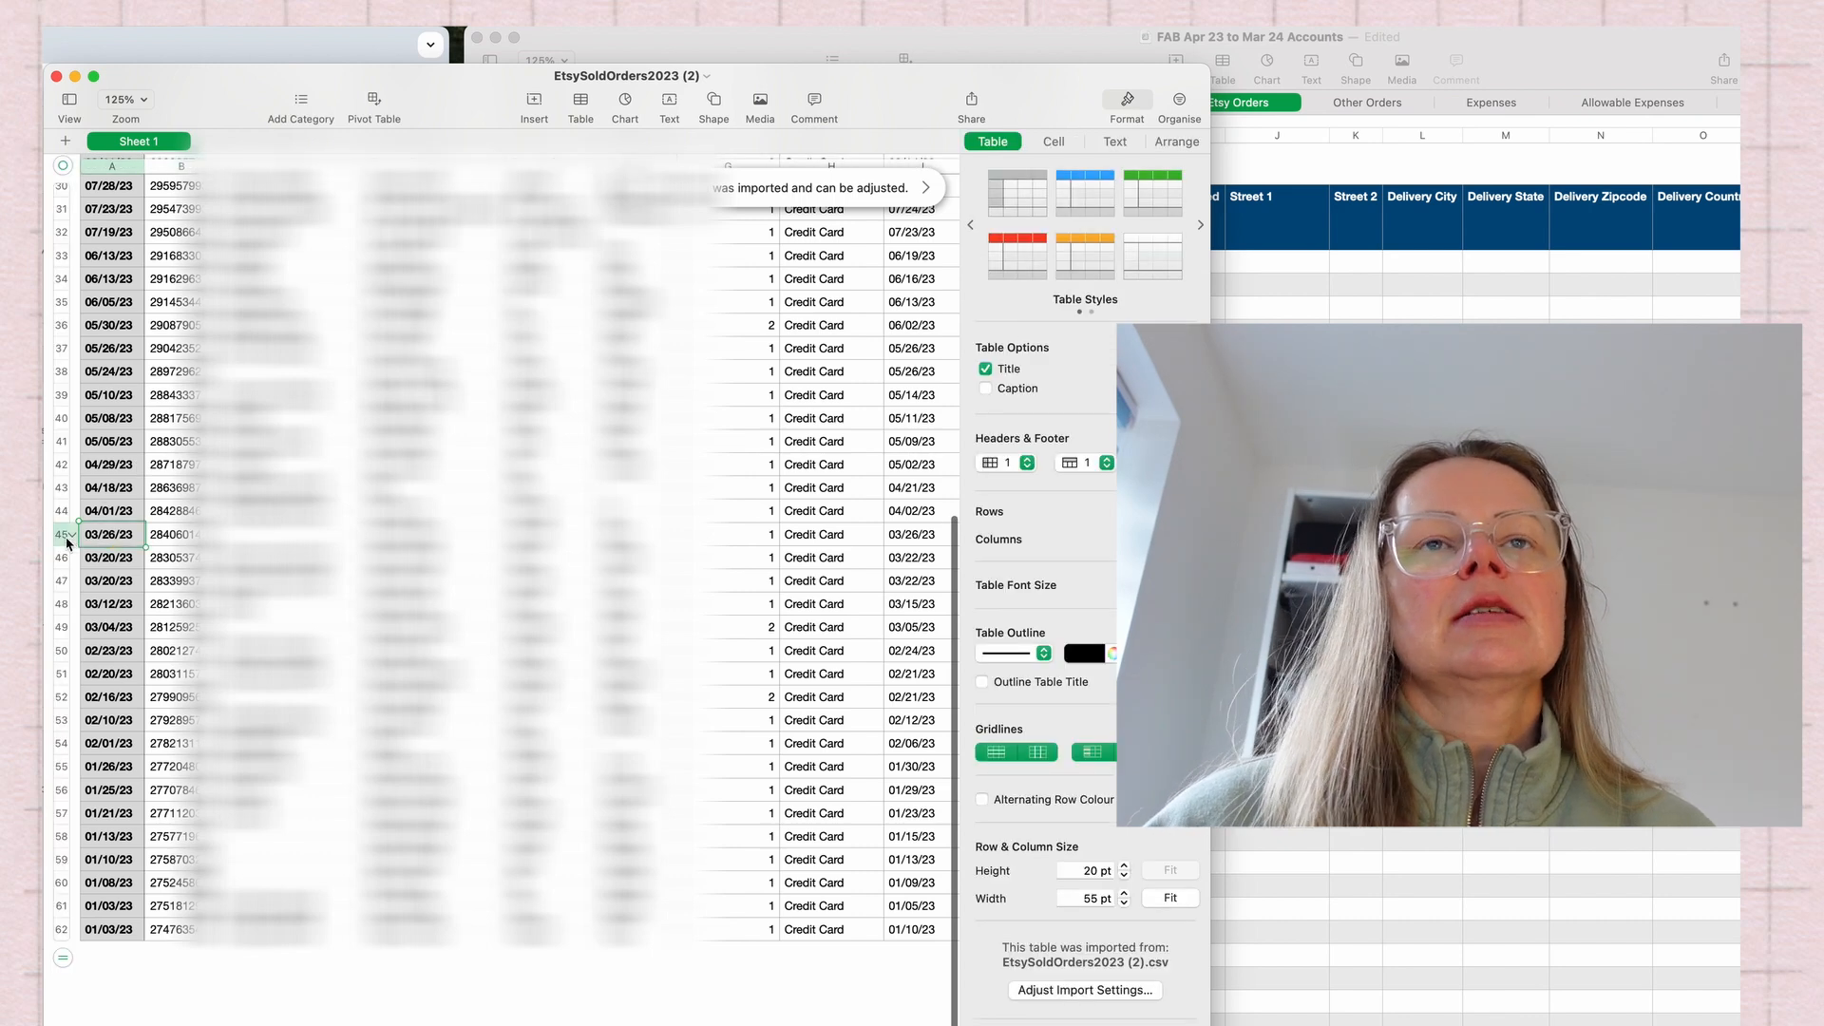
drag(61, 533, 106, 931)
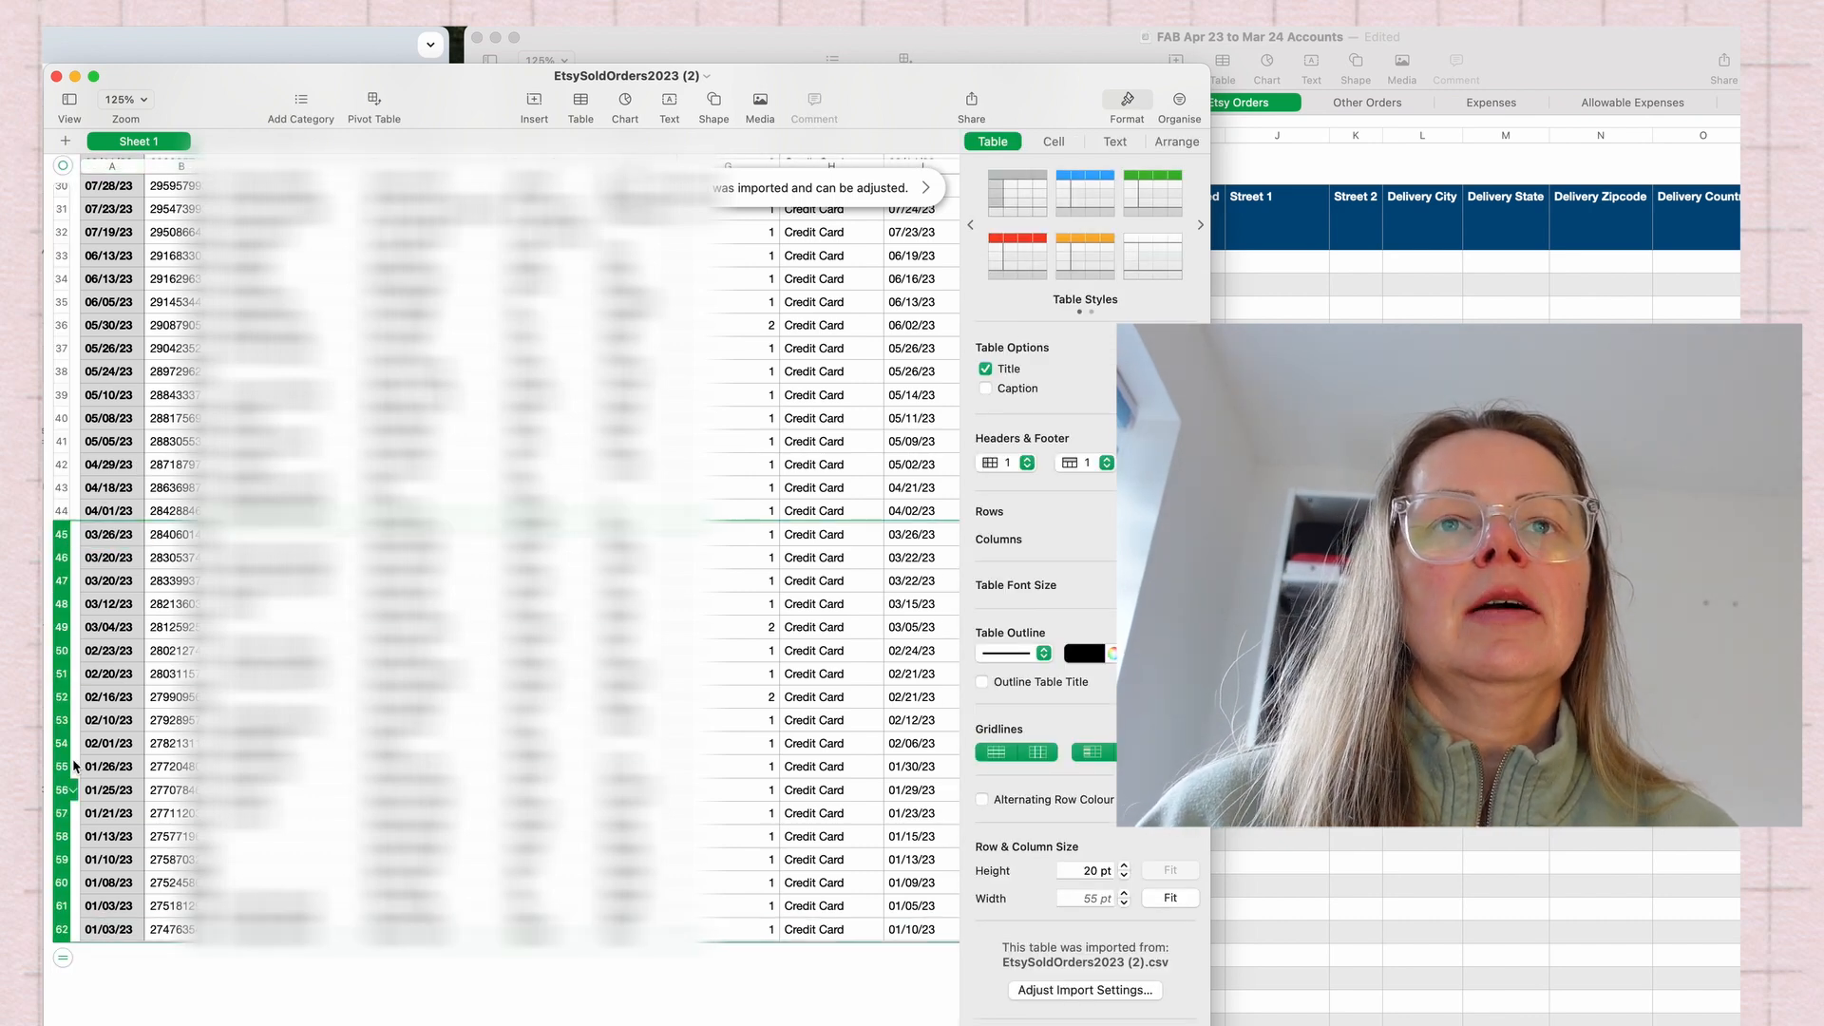
right_click(59, 615)
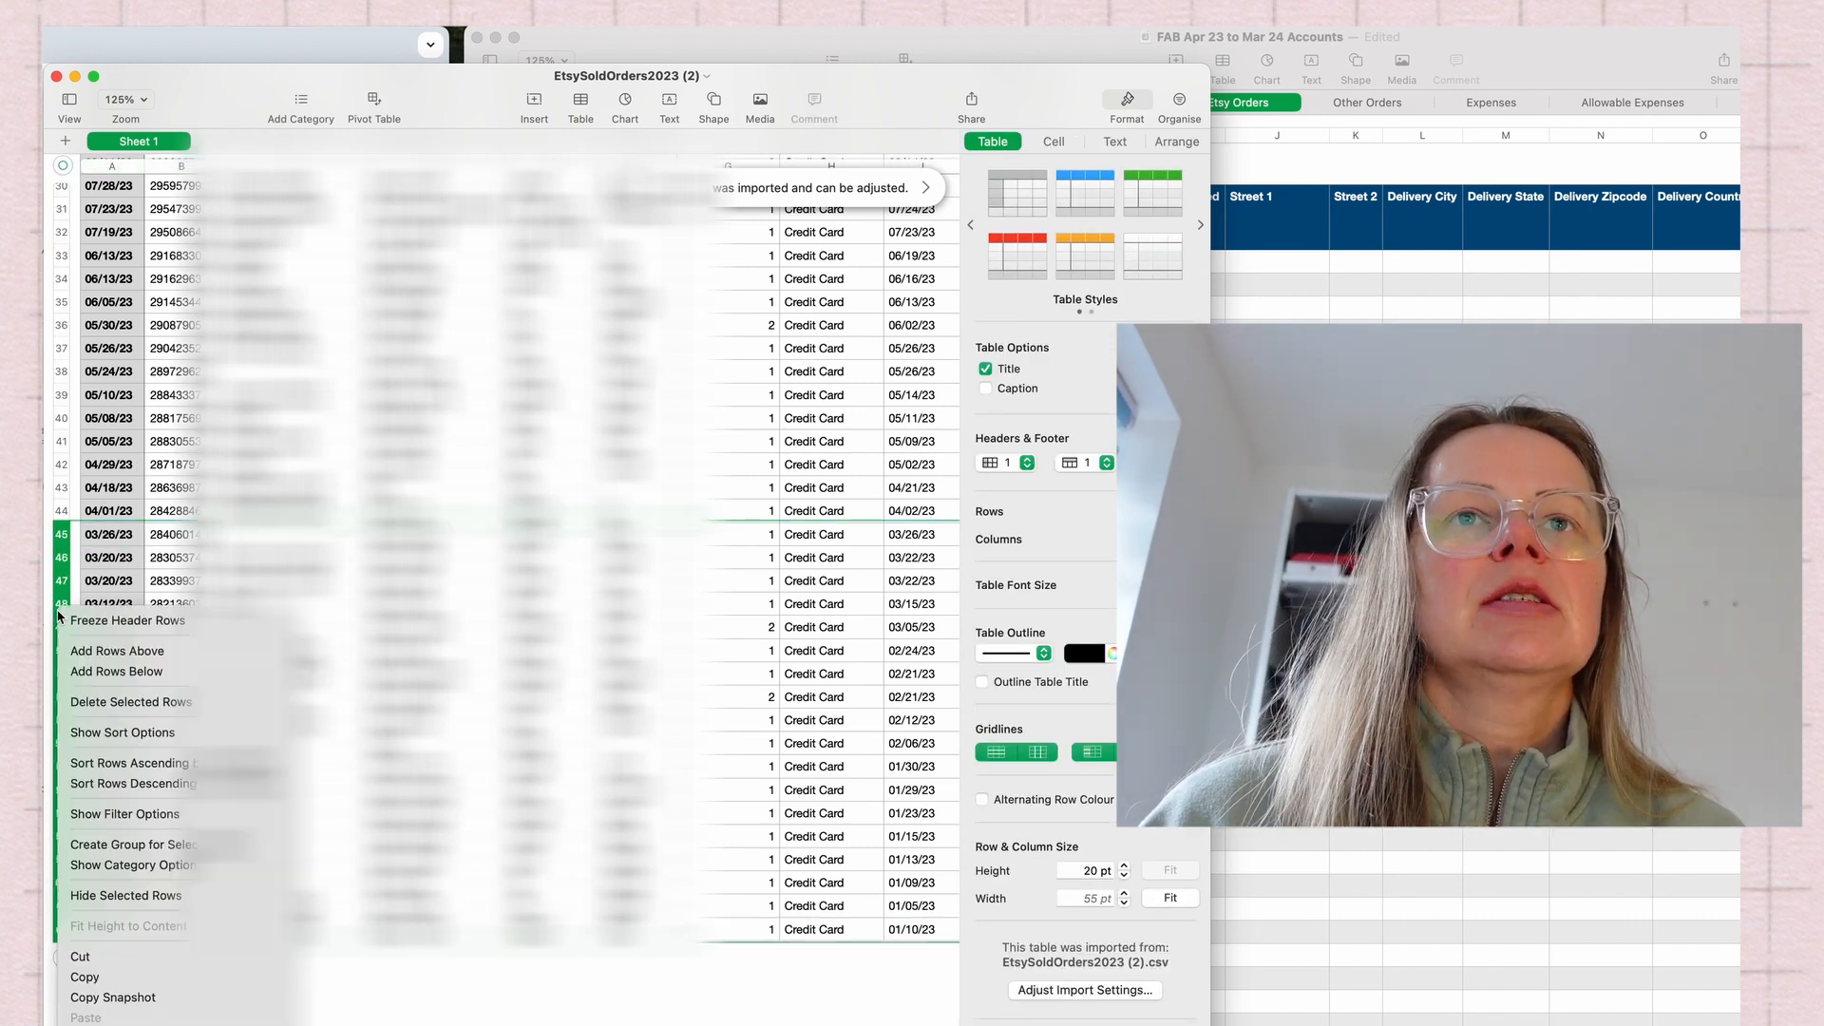
click(109, 703)
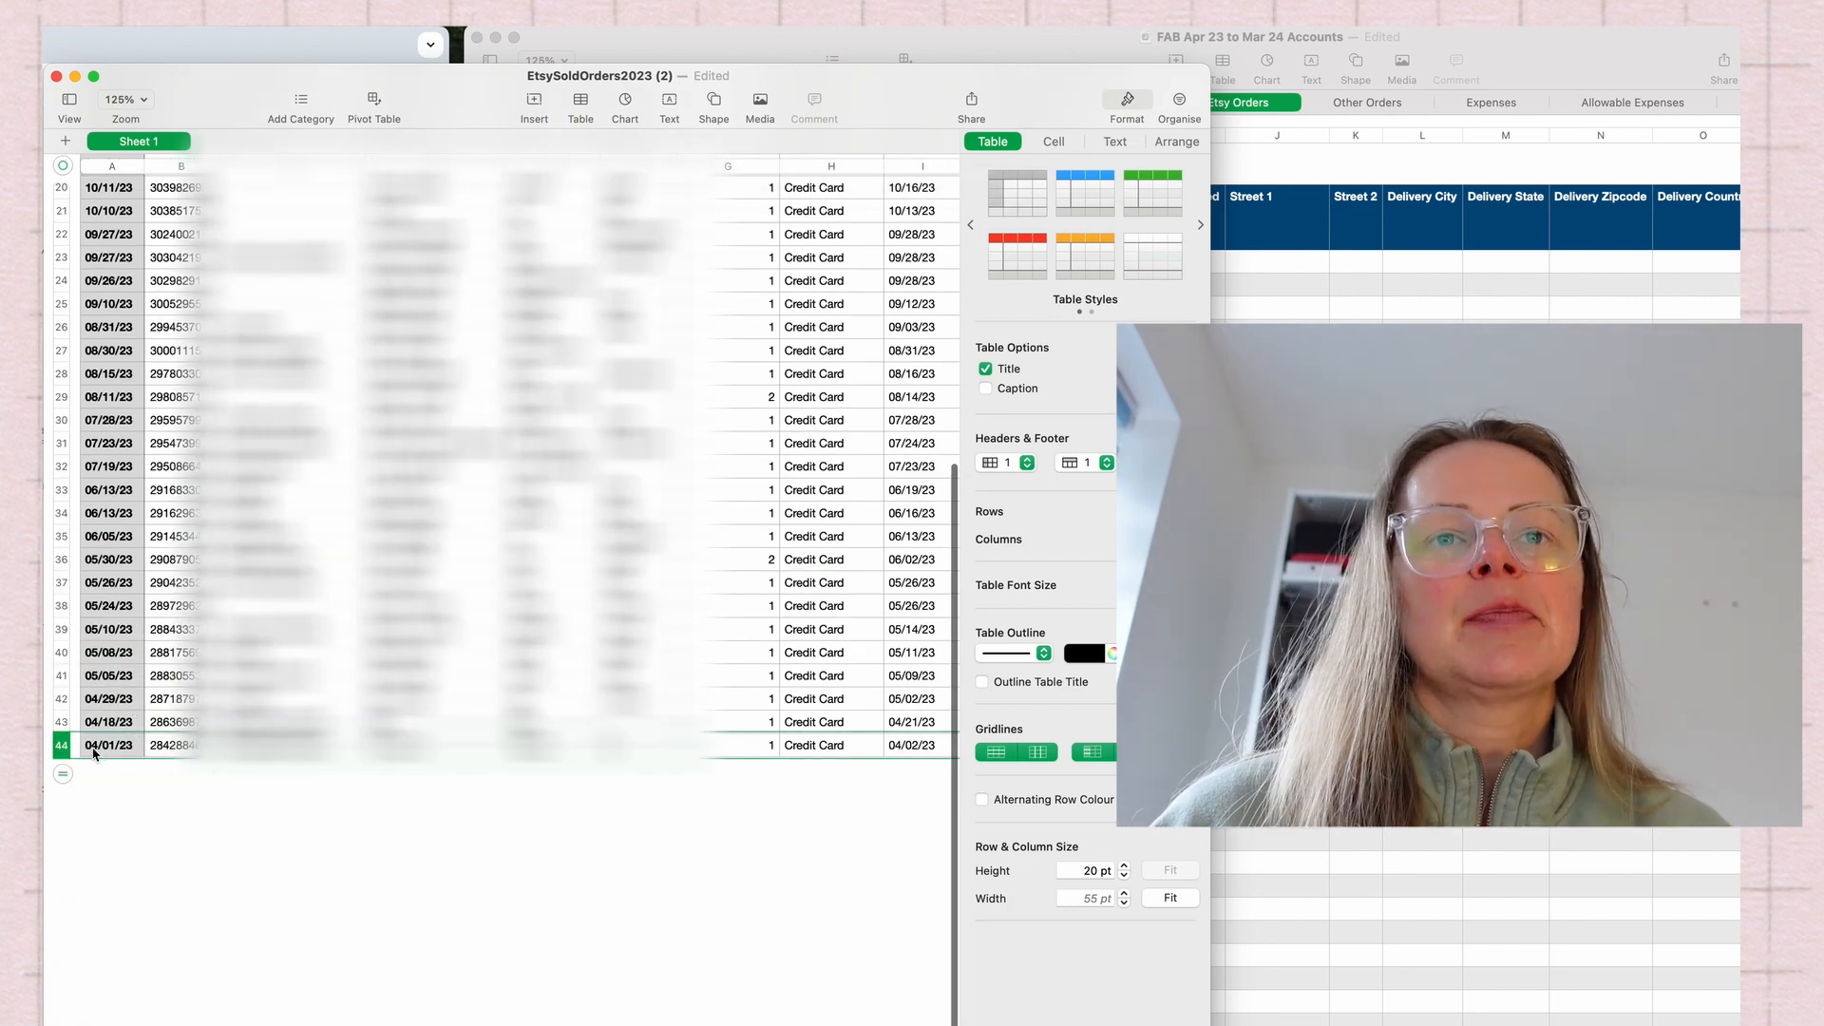
Try to copy whole order rows 2 to 44 into row 2 of the MBF Etsy Orders sheet in FAB Apr 23 to Mar 24 Accounts
scroll(107, 665, up, 10)
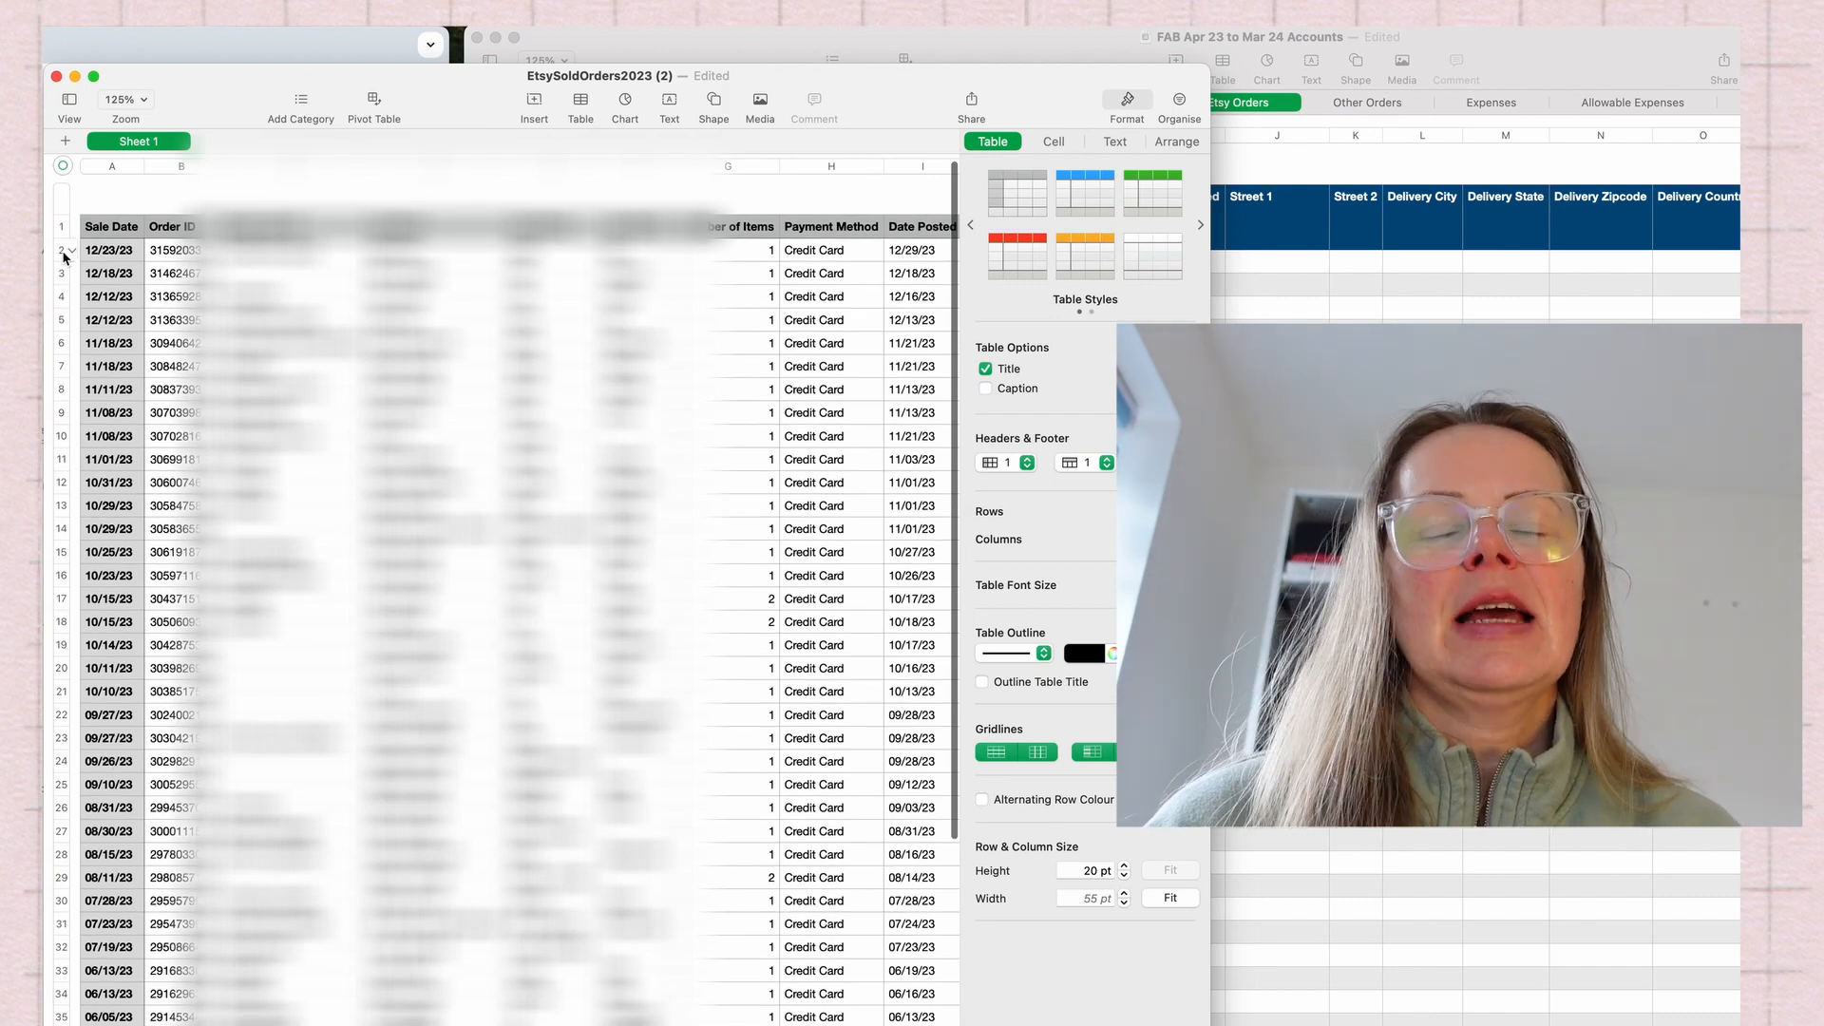
drag(65, 256, 64, 1021)
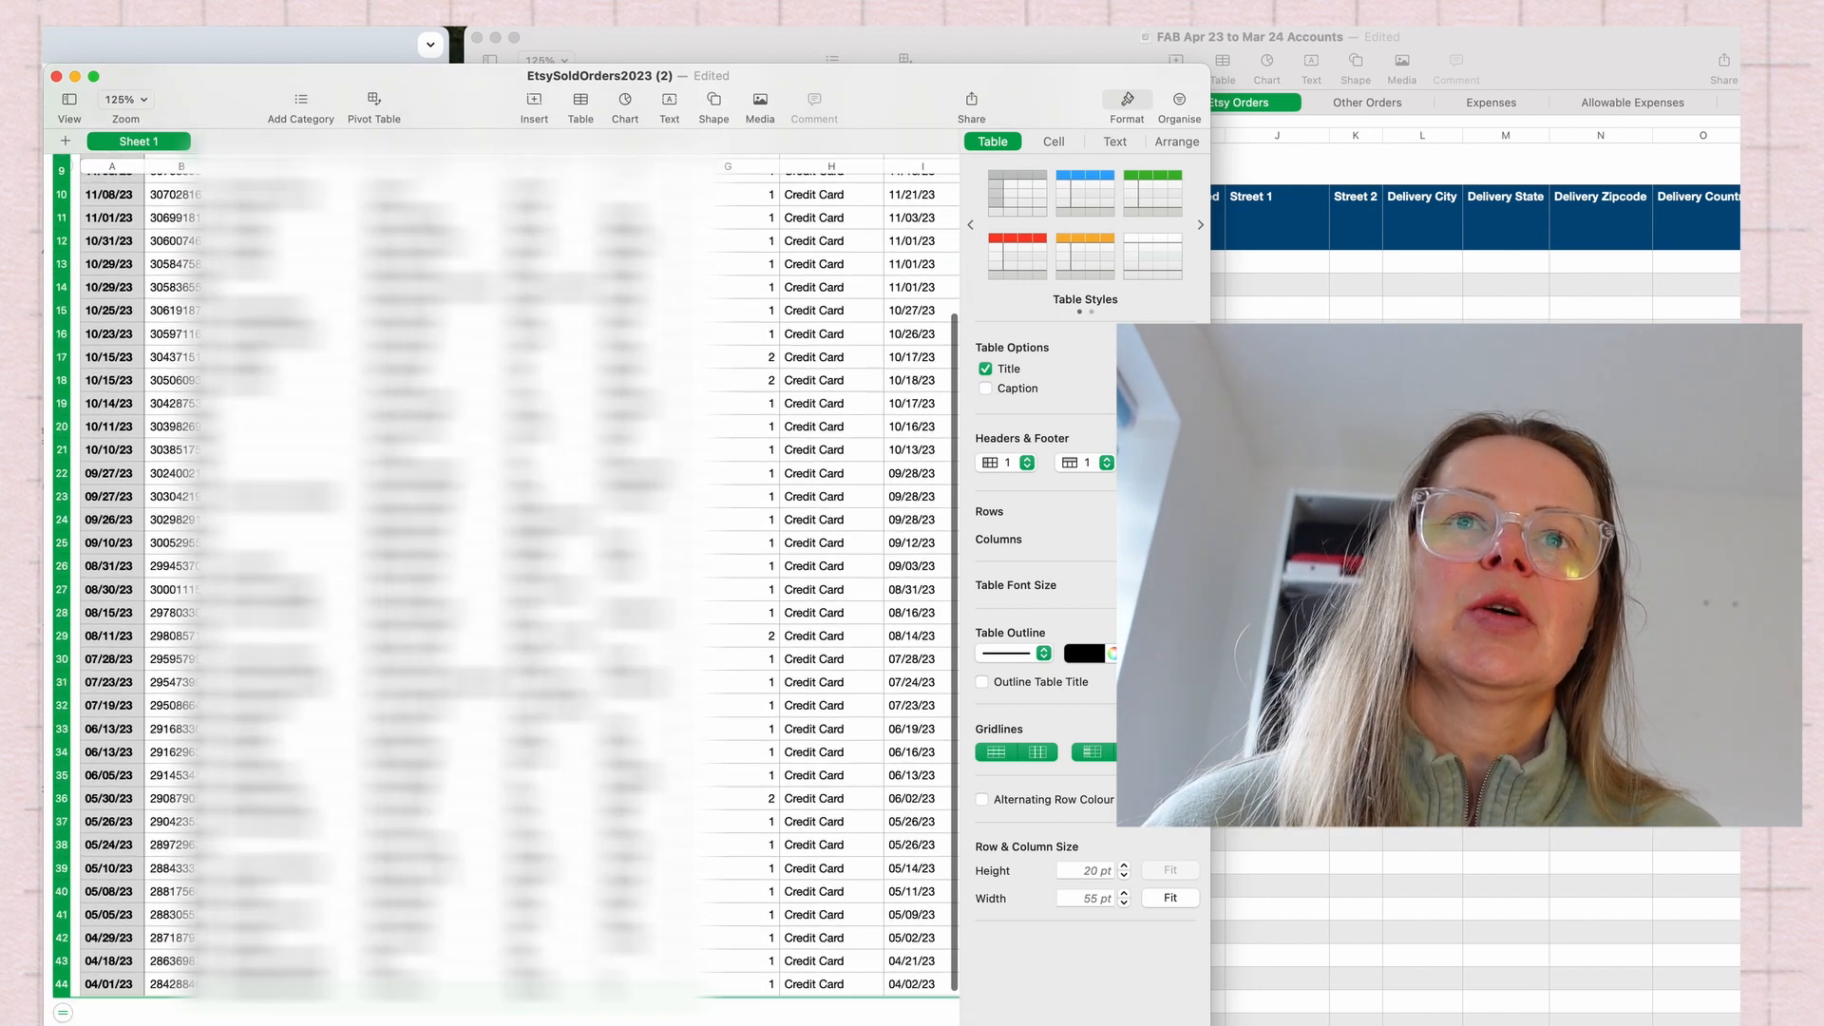
scroll(152, 770, down, 5)
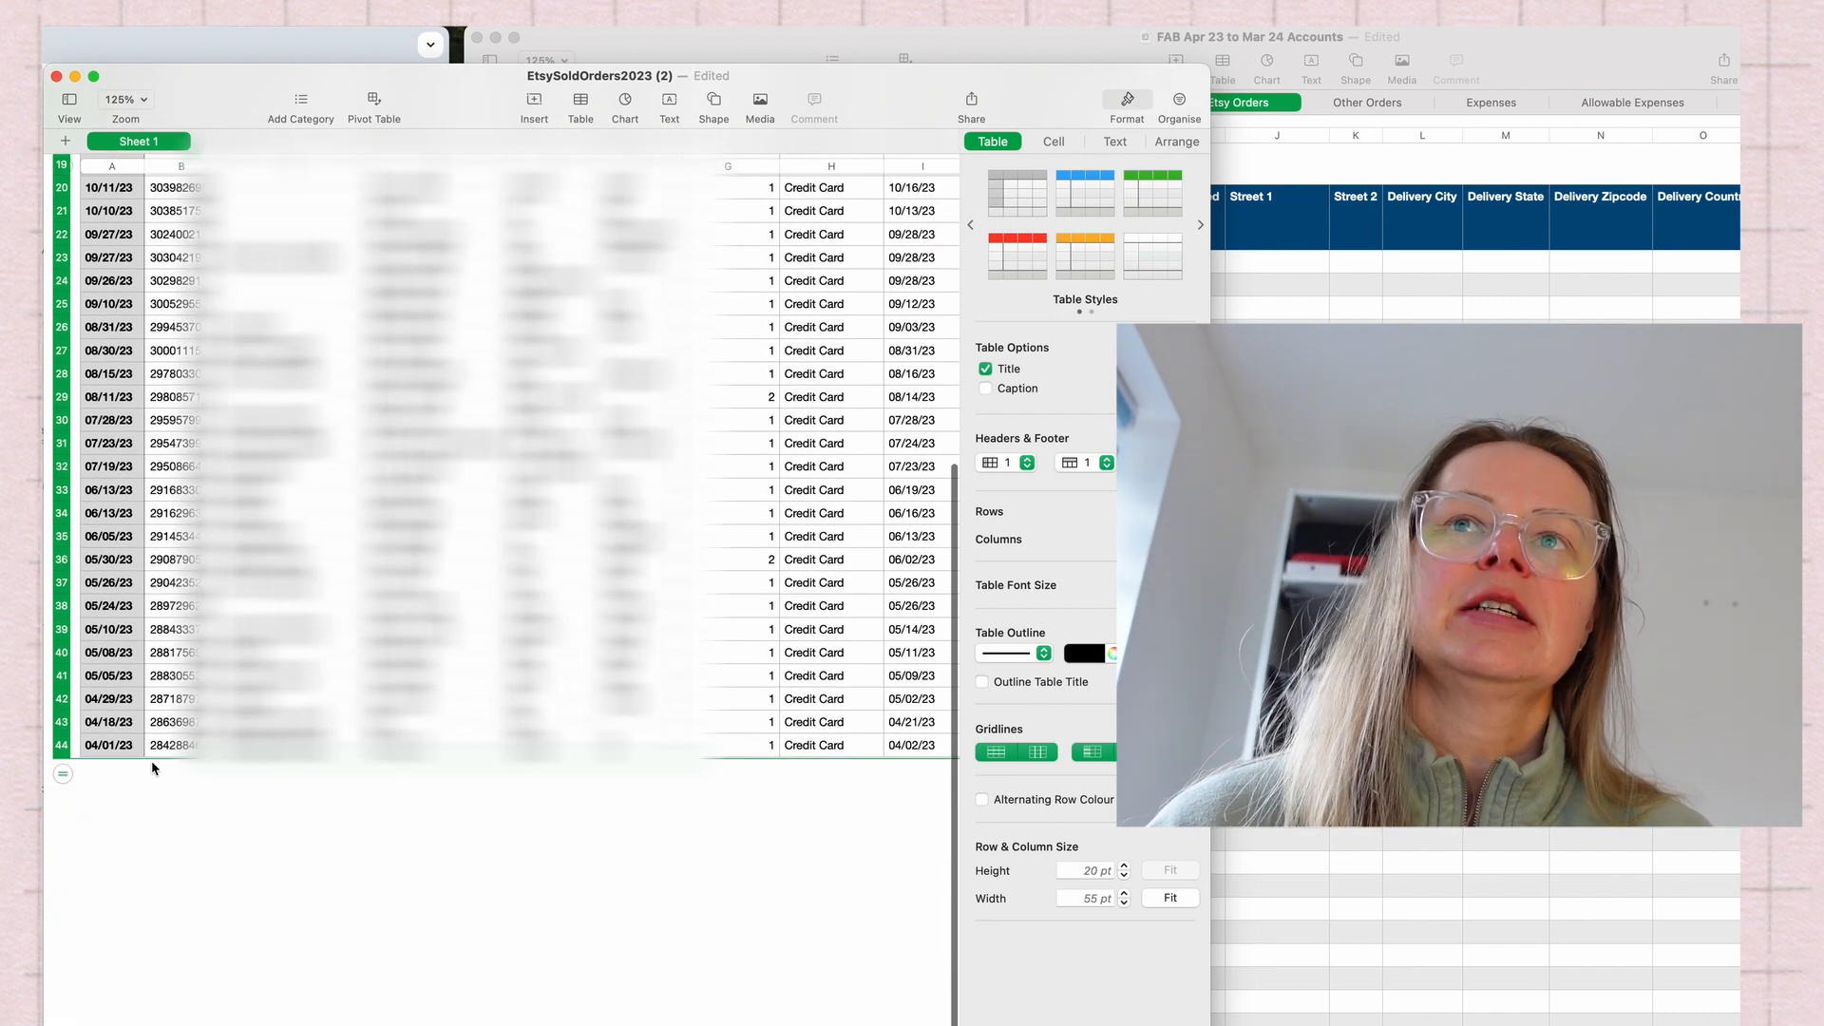
right_click(64, 489)
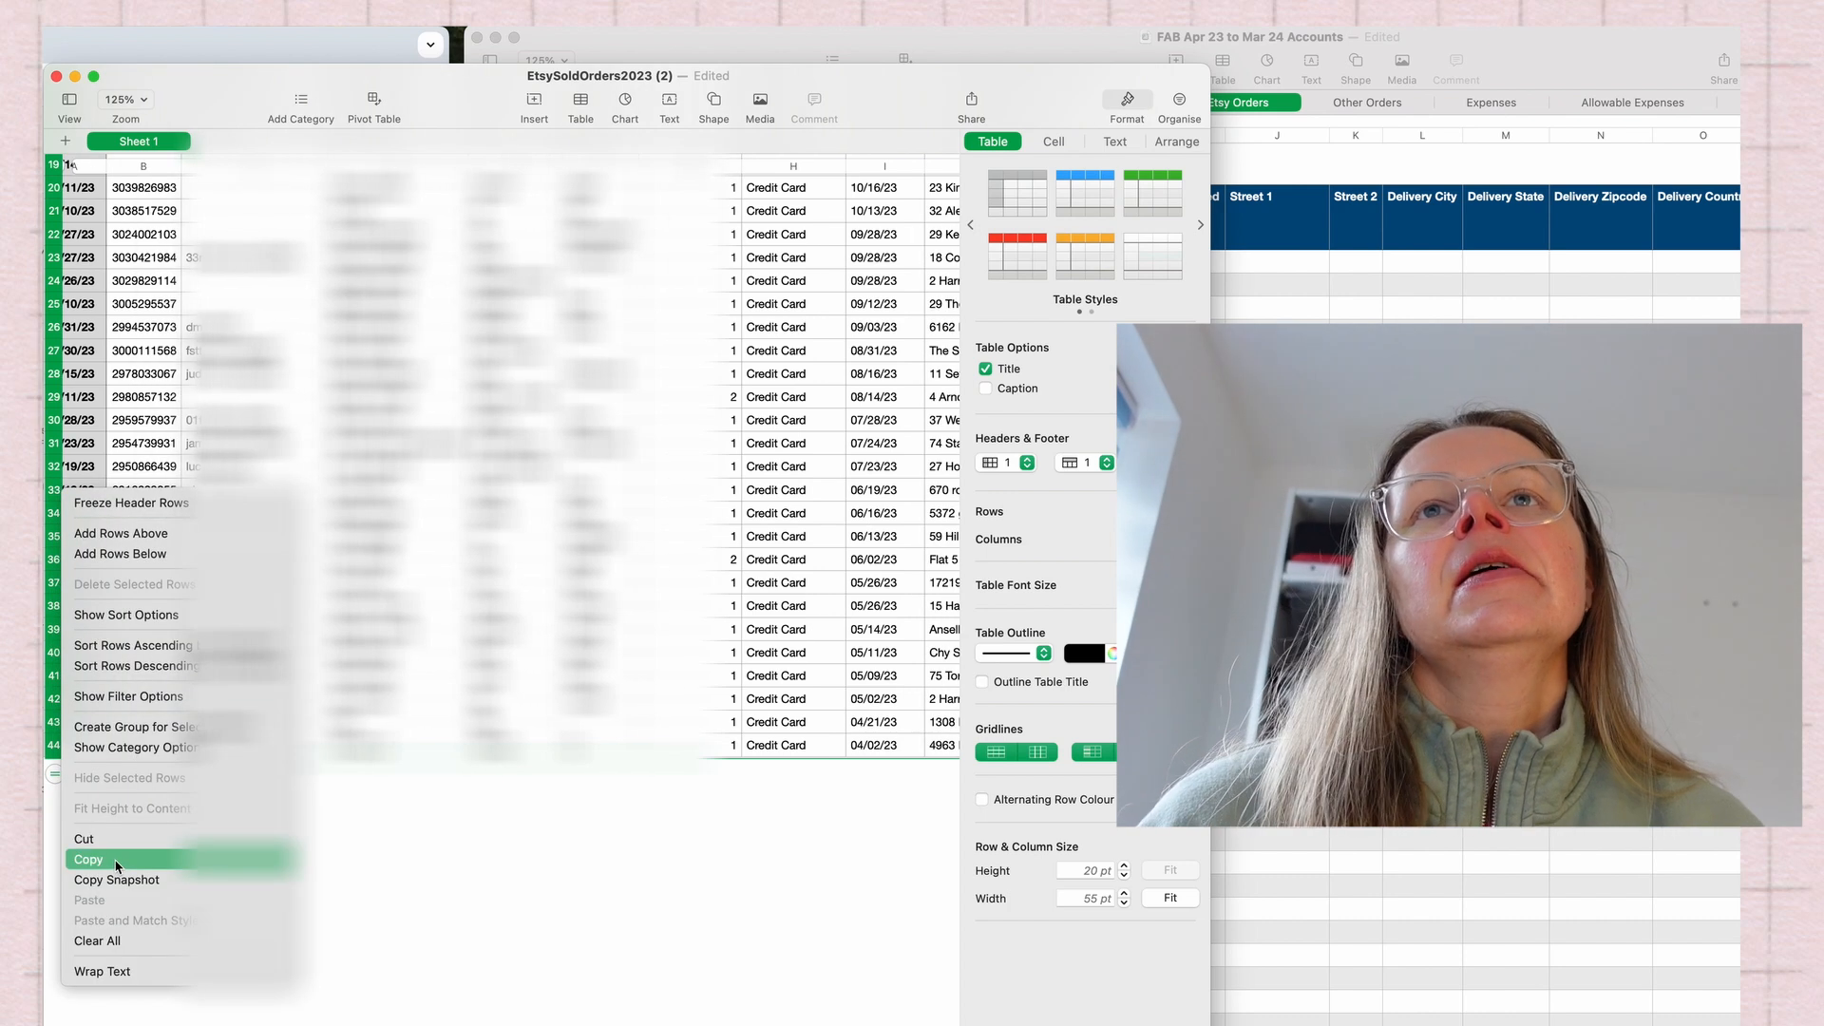
click(122, 856)
key(super+grave)
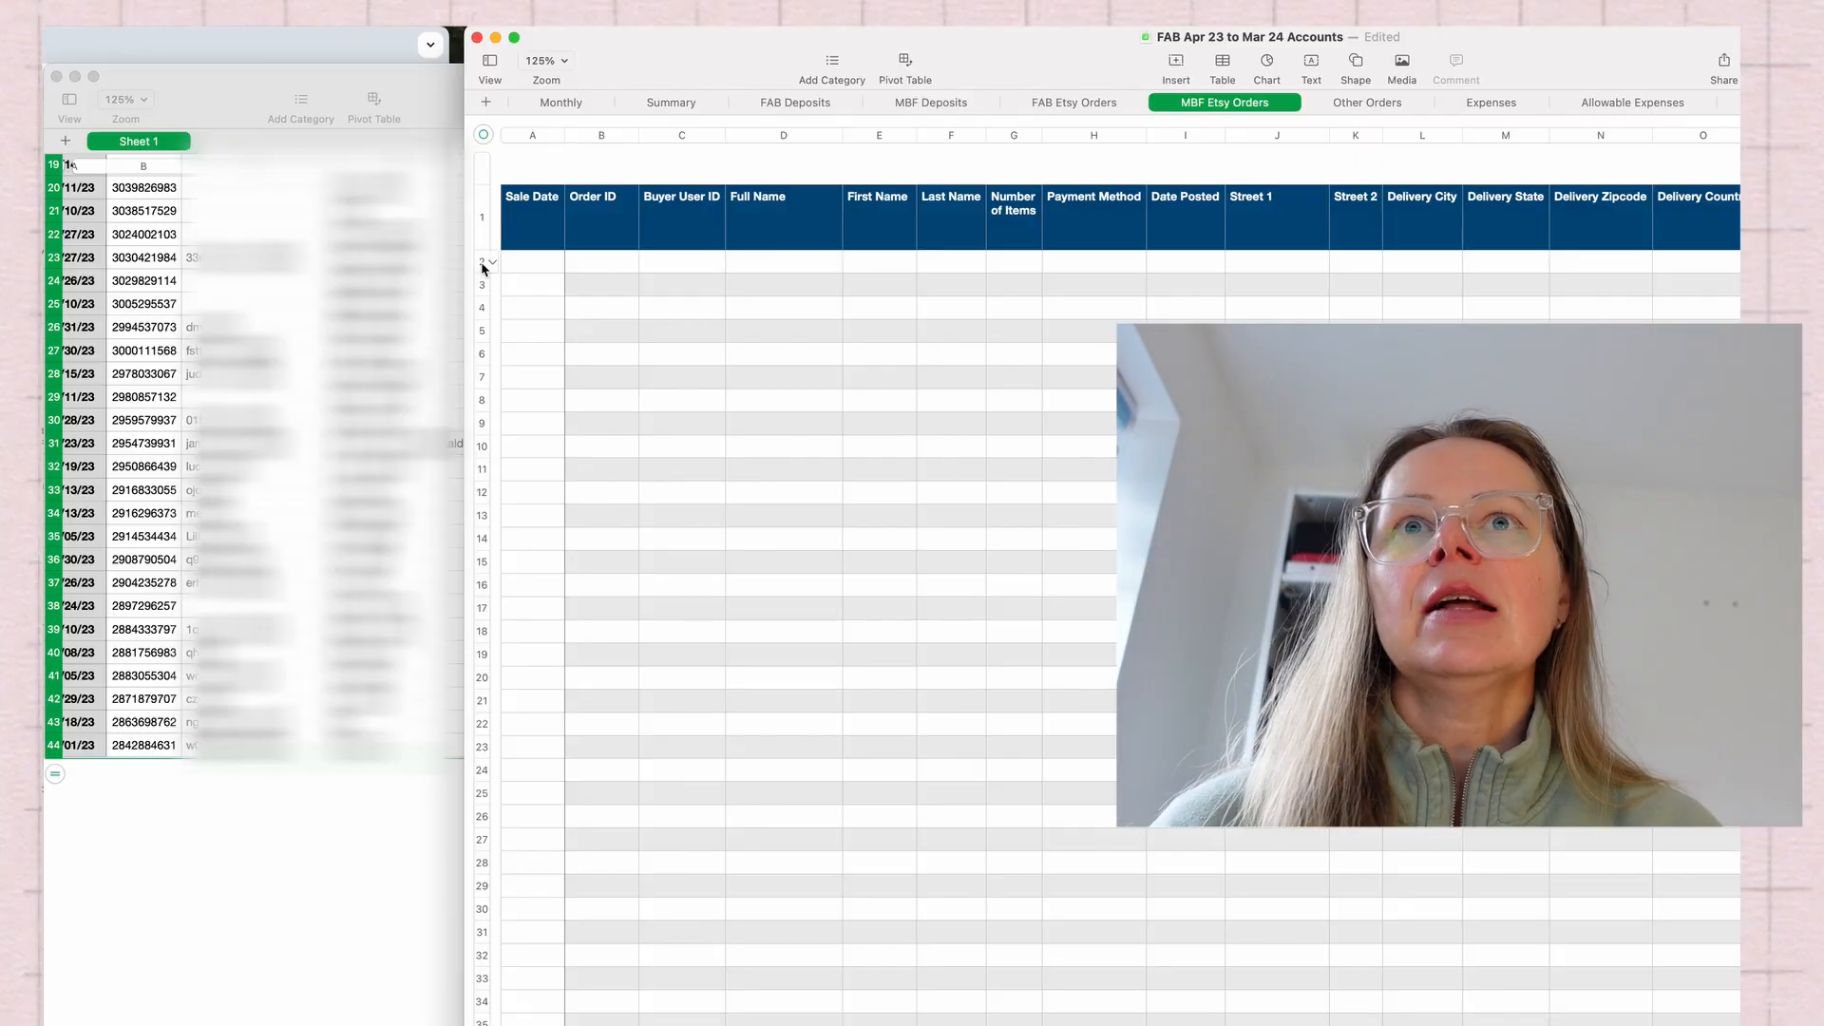
right_click(484, 266)
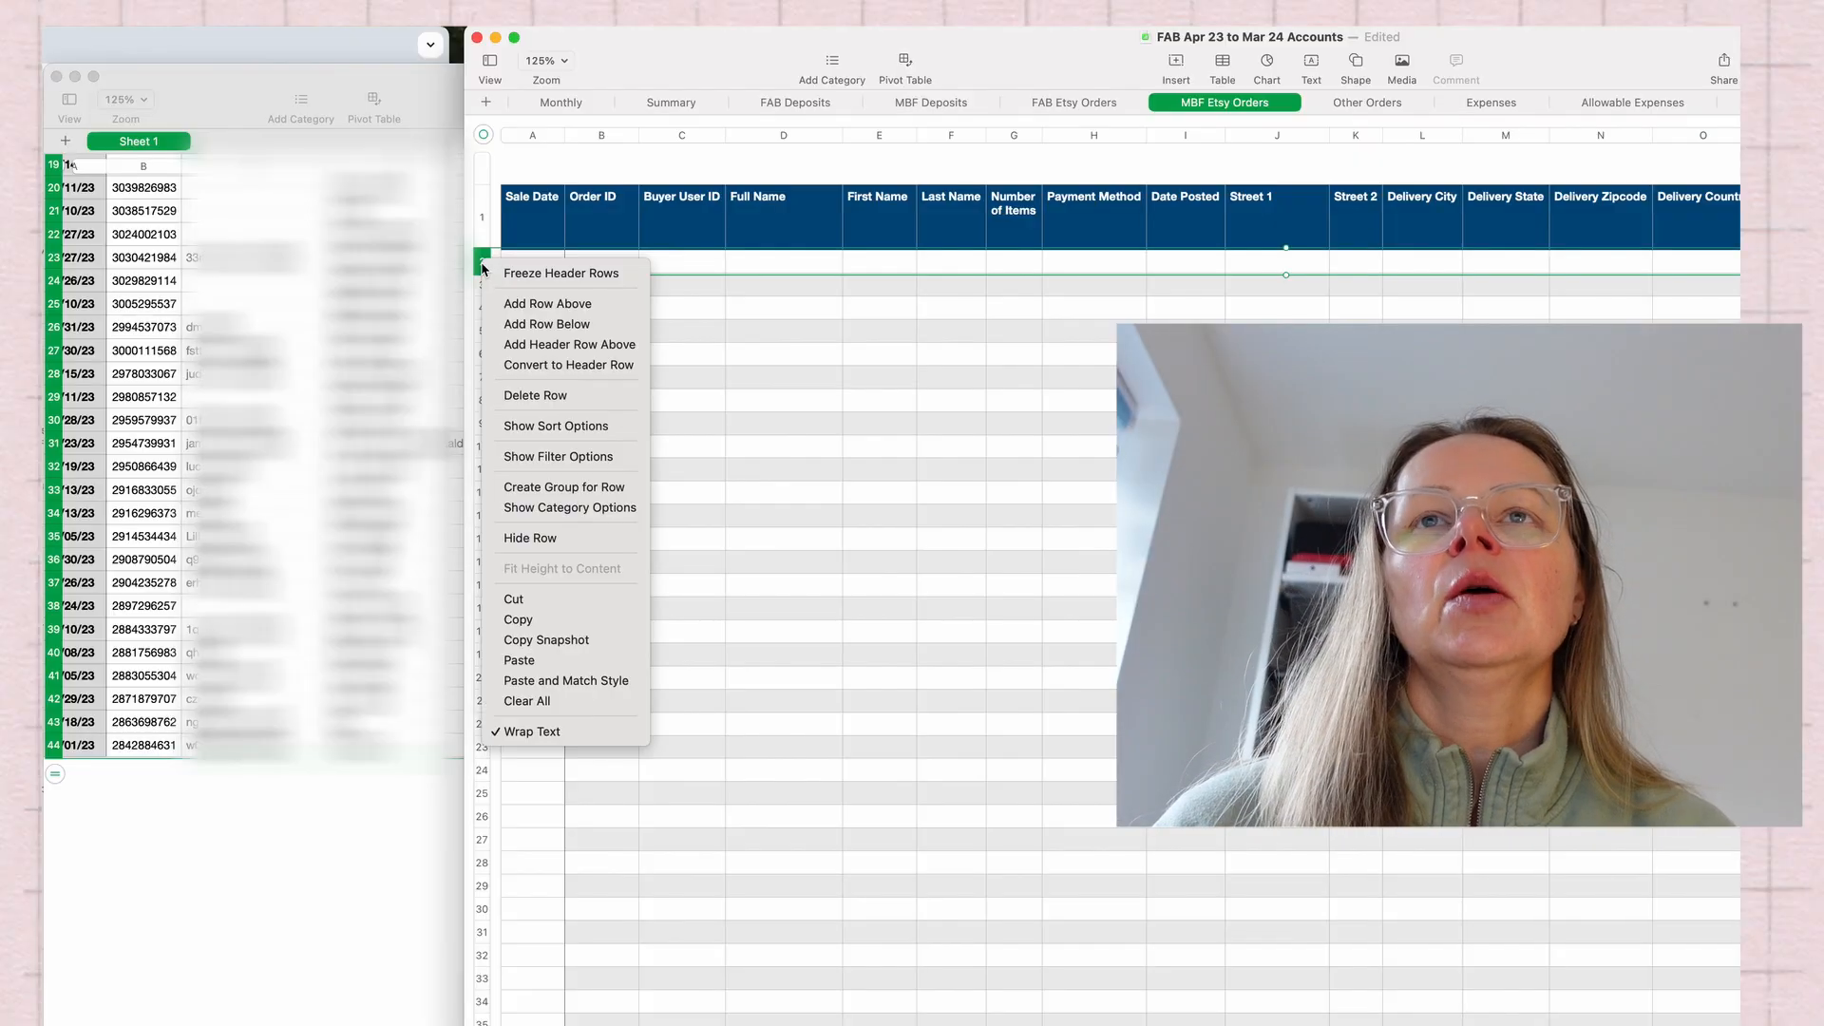
click(548, 662)
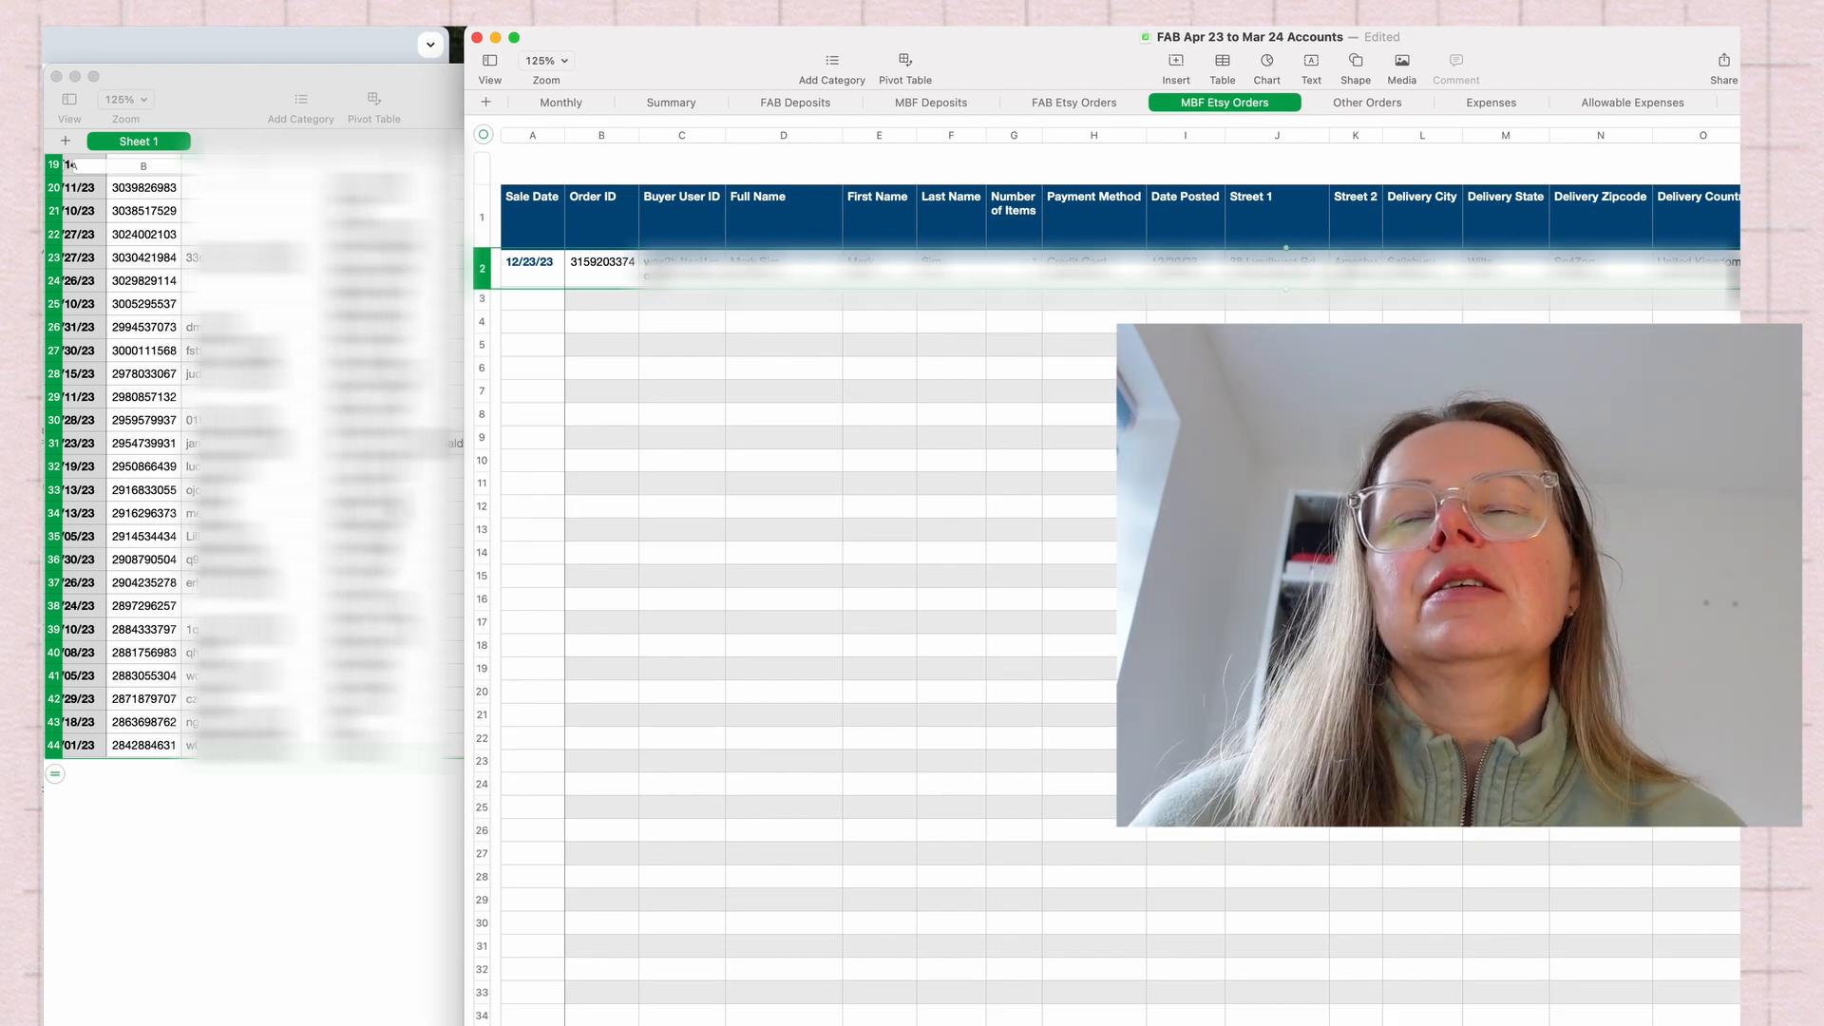
Return to the EtsySoldOrders2023 file and copy the cells of all orders, from A2 through the last column of row 44
click(265, 504)
scroll(73, 165, up, 10)
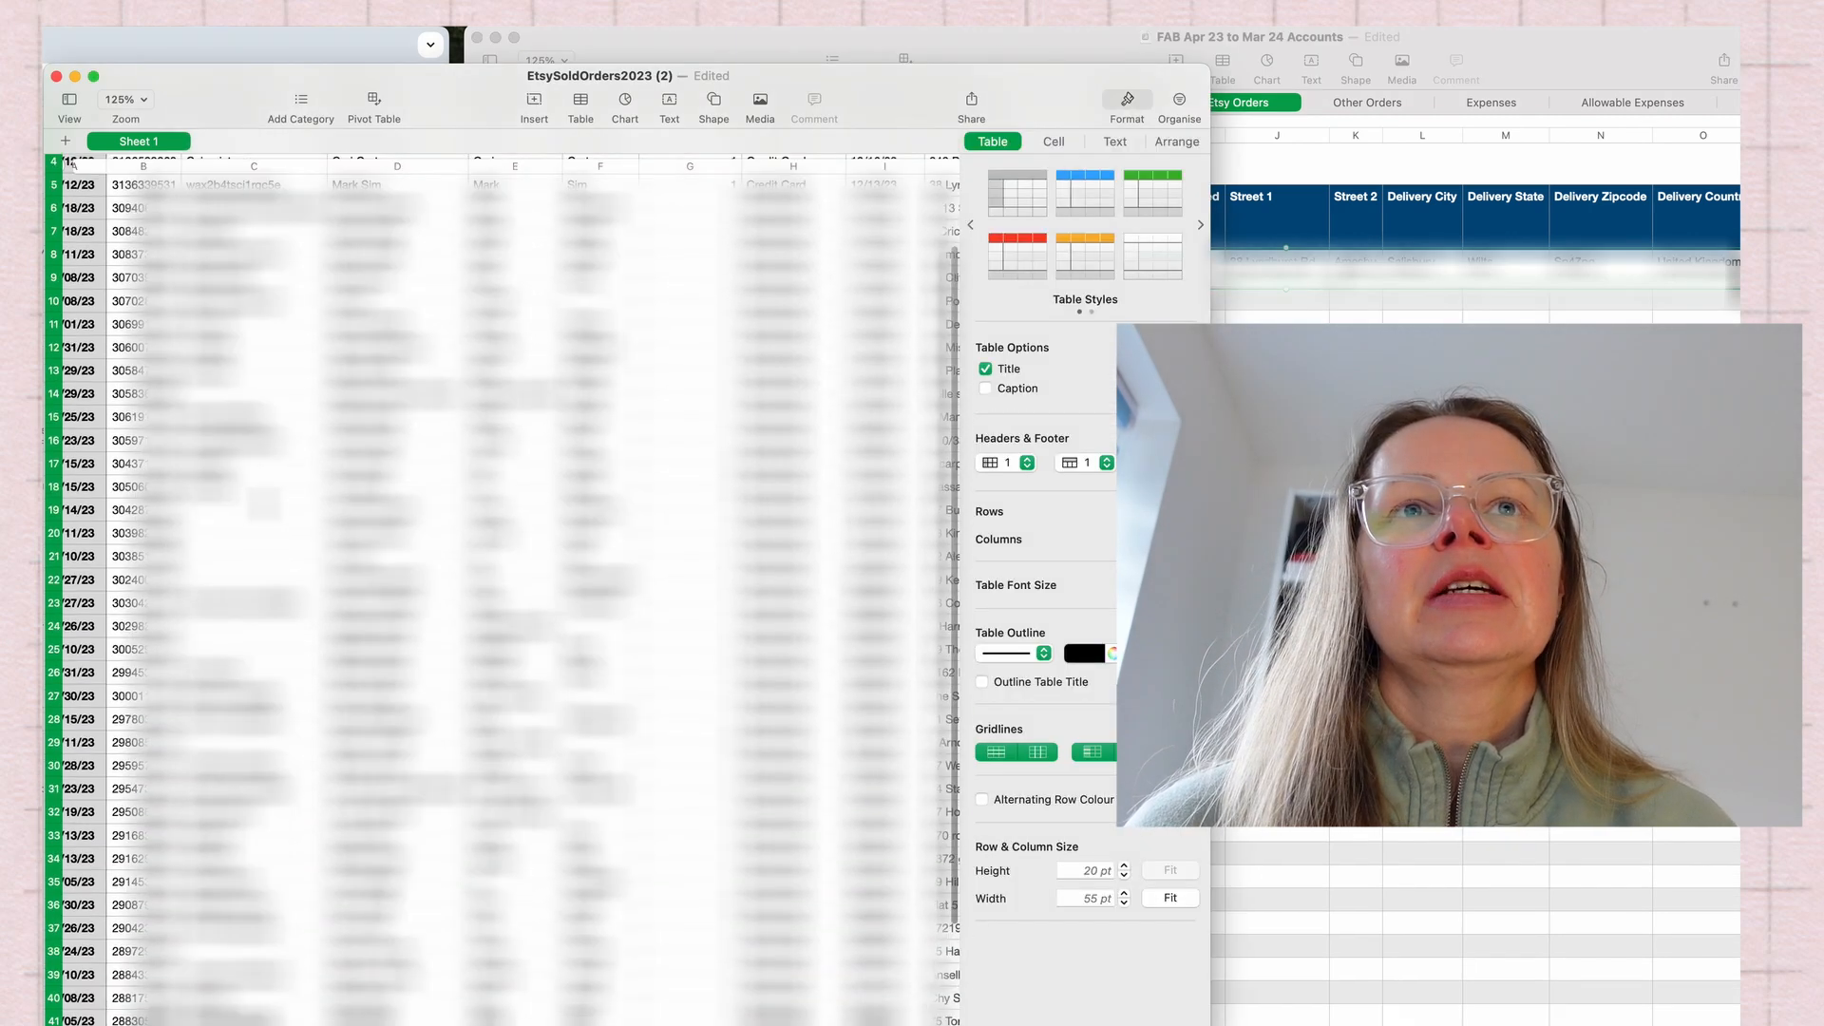
scroll(111, 262, left, 3)
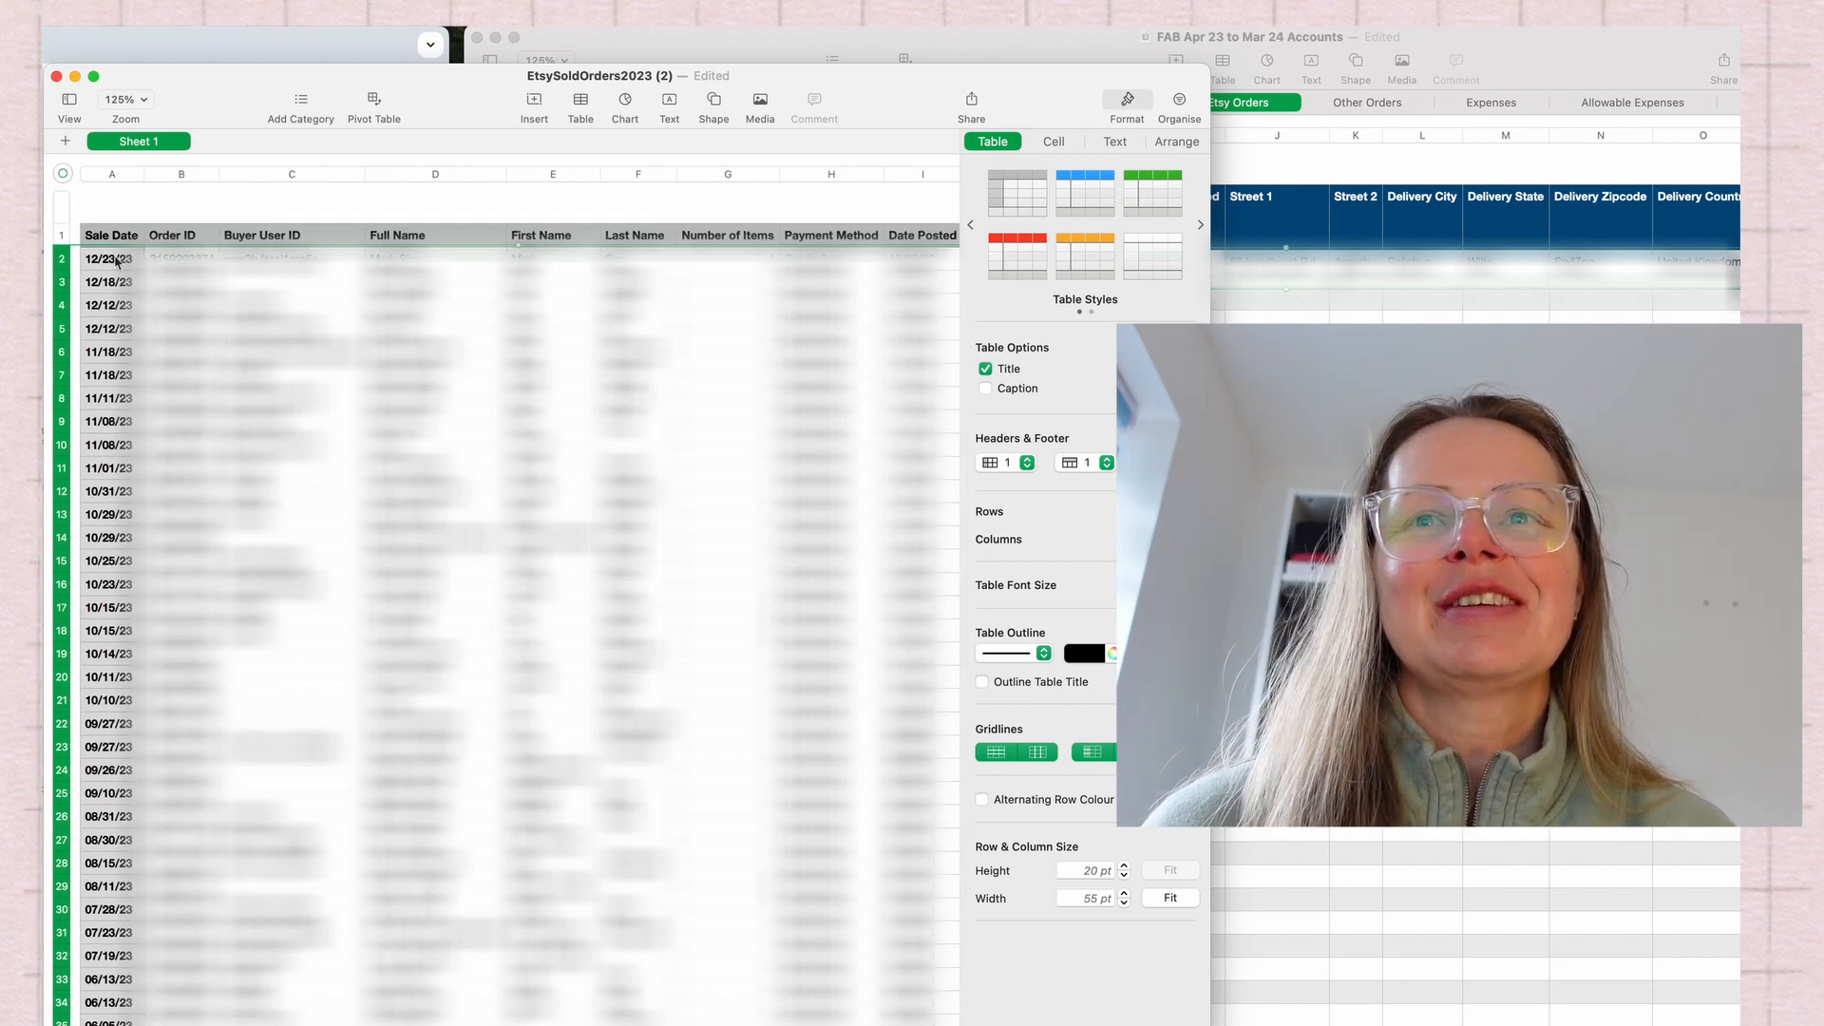
drag(96, 261, 959, 937)
drag(959, 1016, 960, 1024)
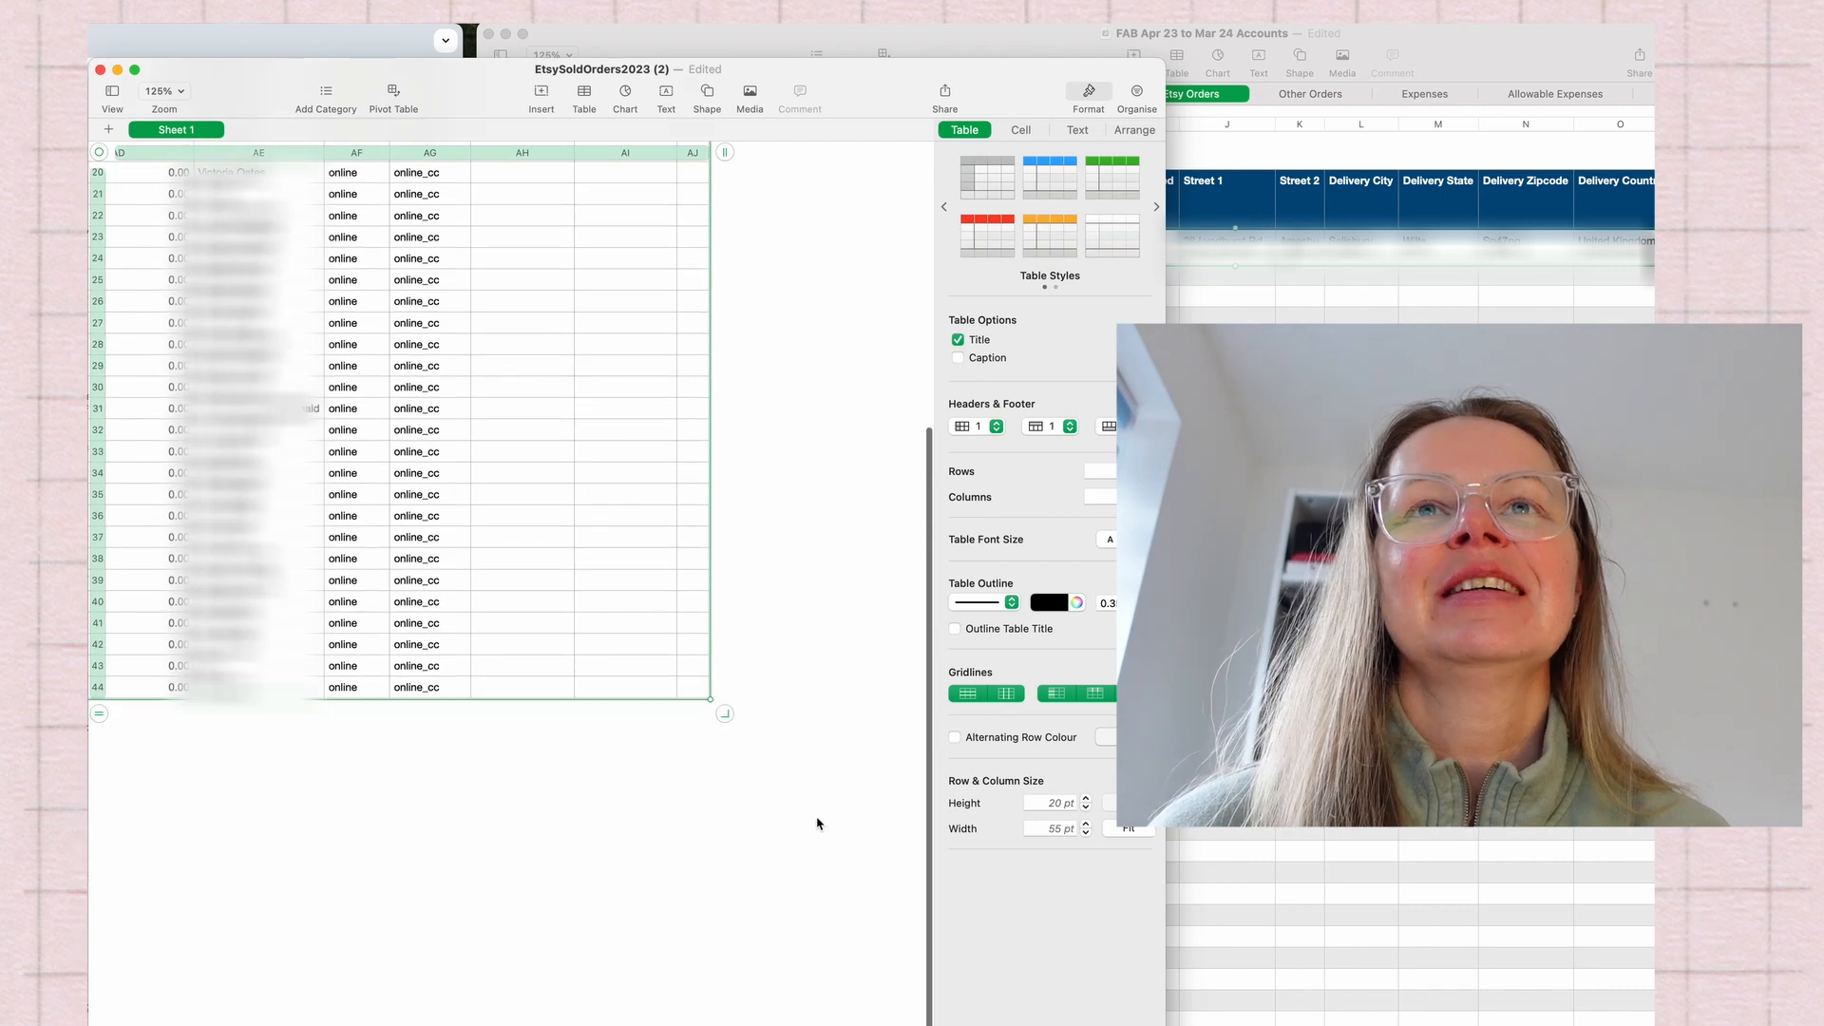
right_click(584, 643)
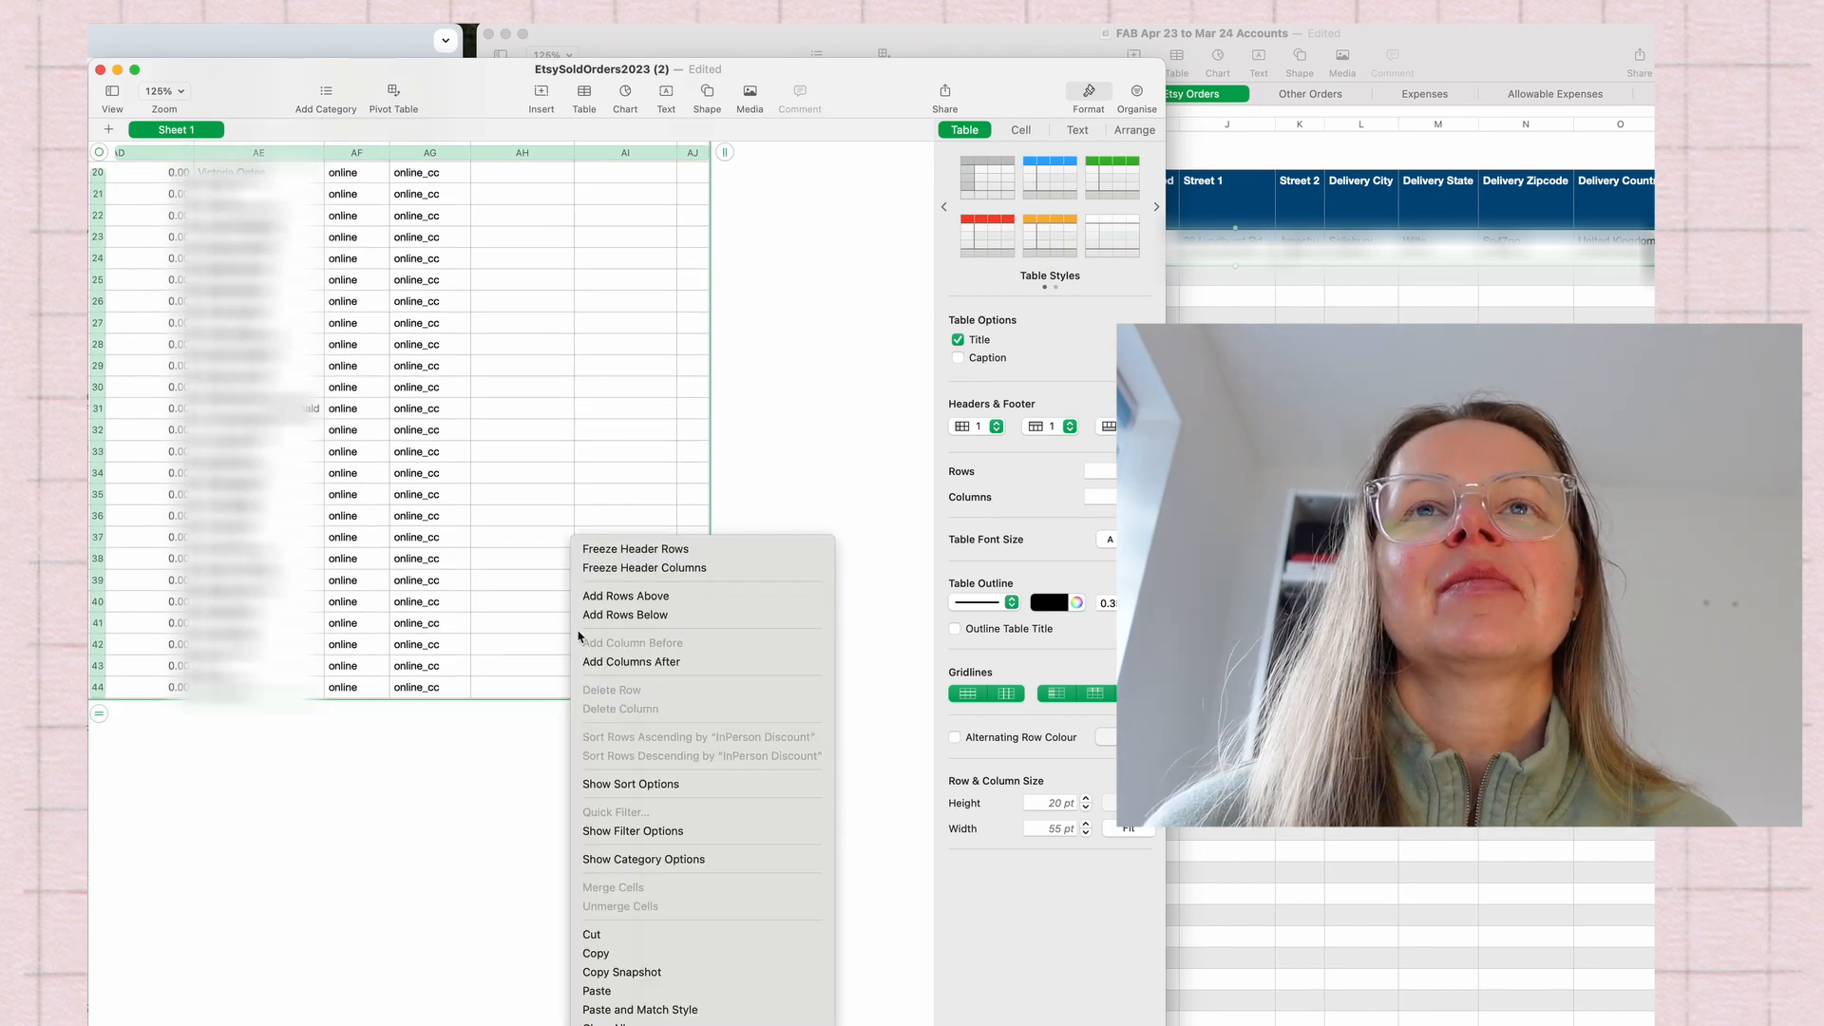
click(609, 955)
Switch to the accounts spreadsheet and delete the order pasted in row 2 of the MBF Etsy Orders sheet
click(1235, 532)
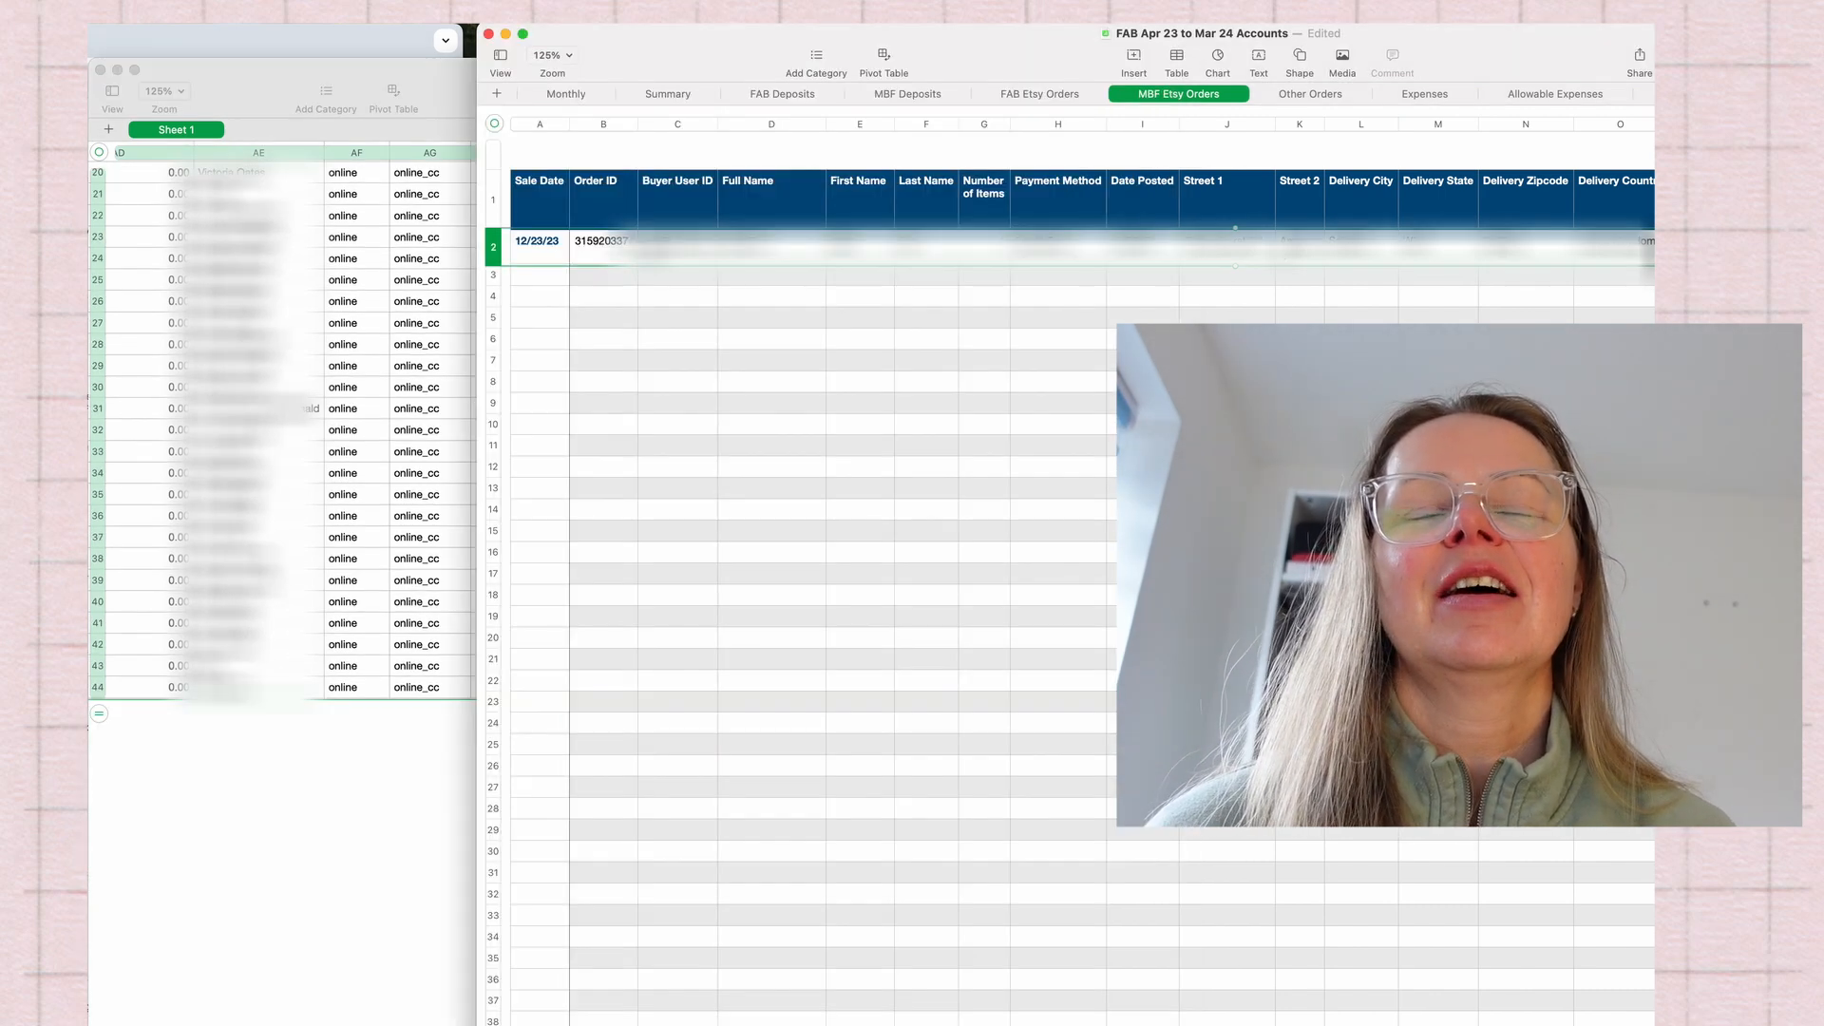
right_click(492, 246)
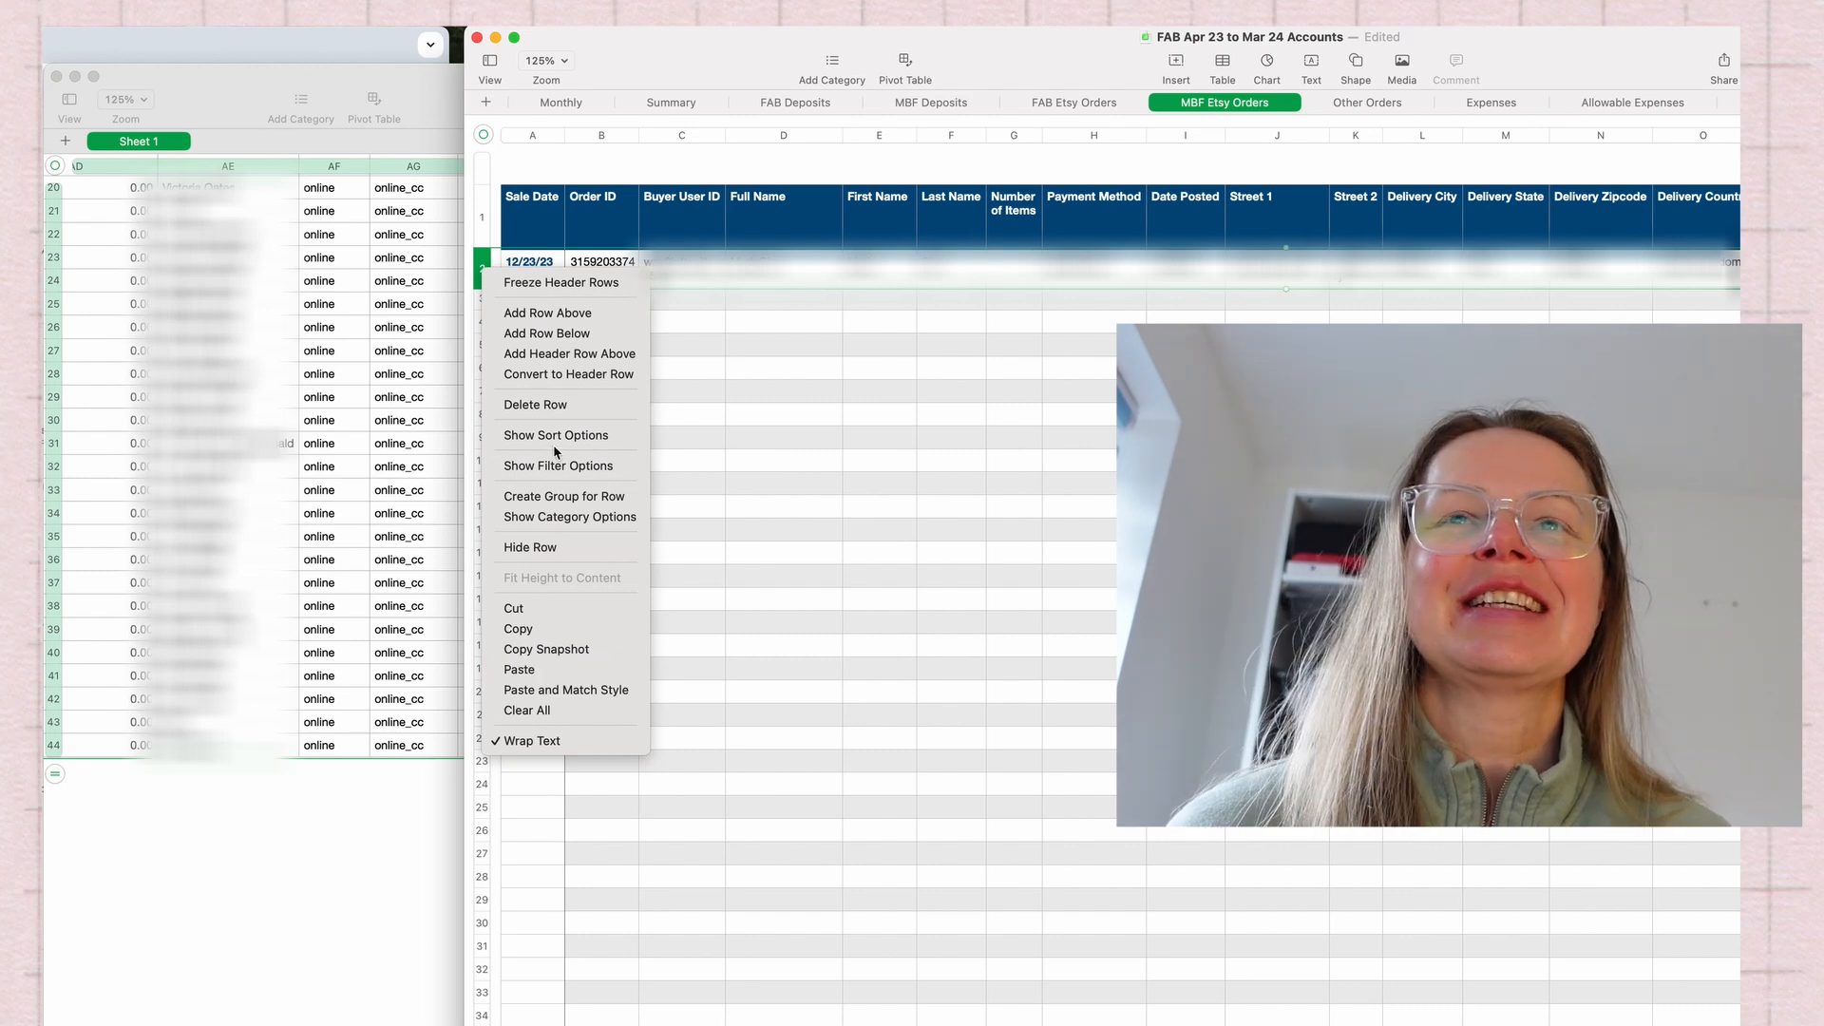
click(556, 406)
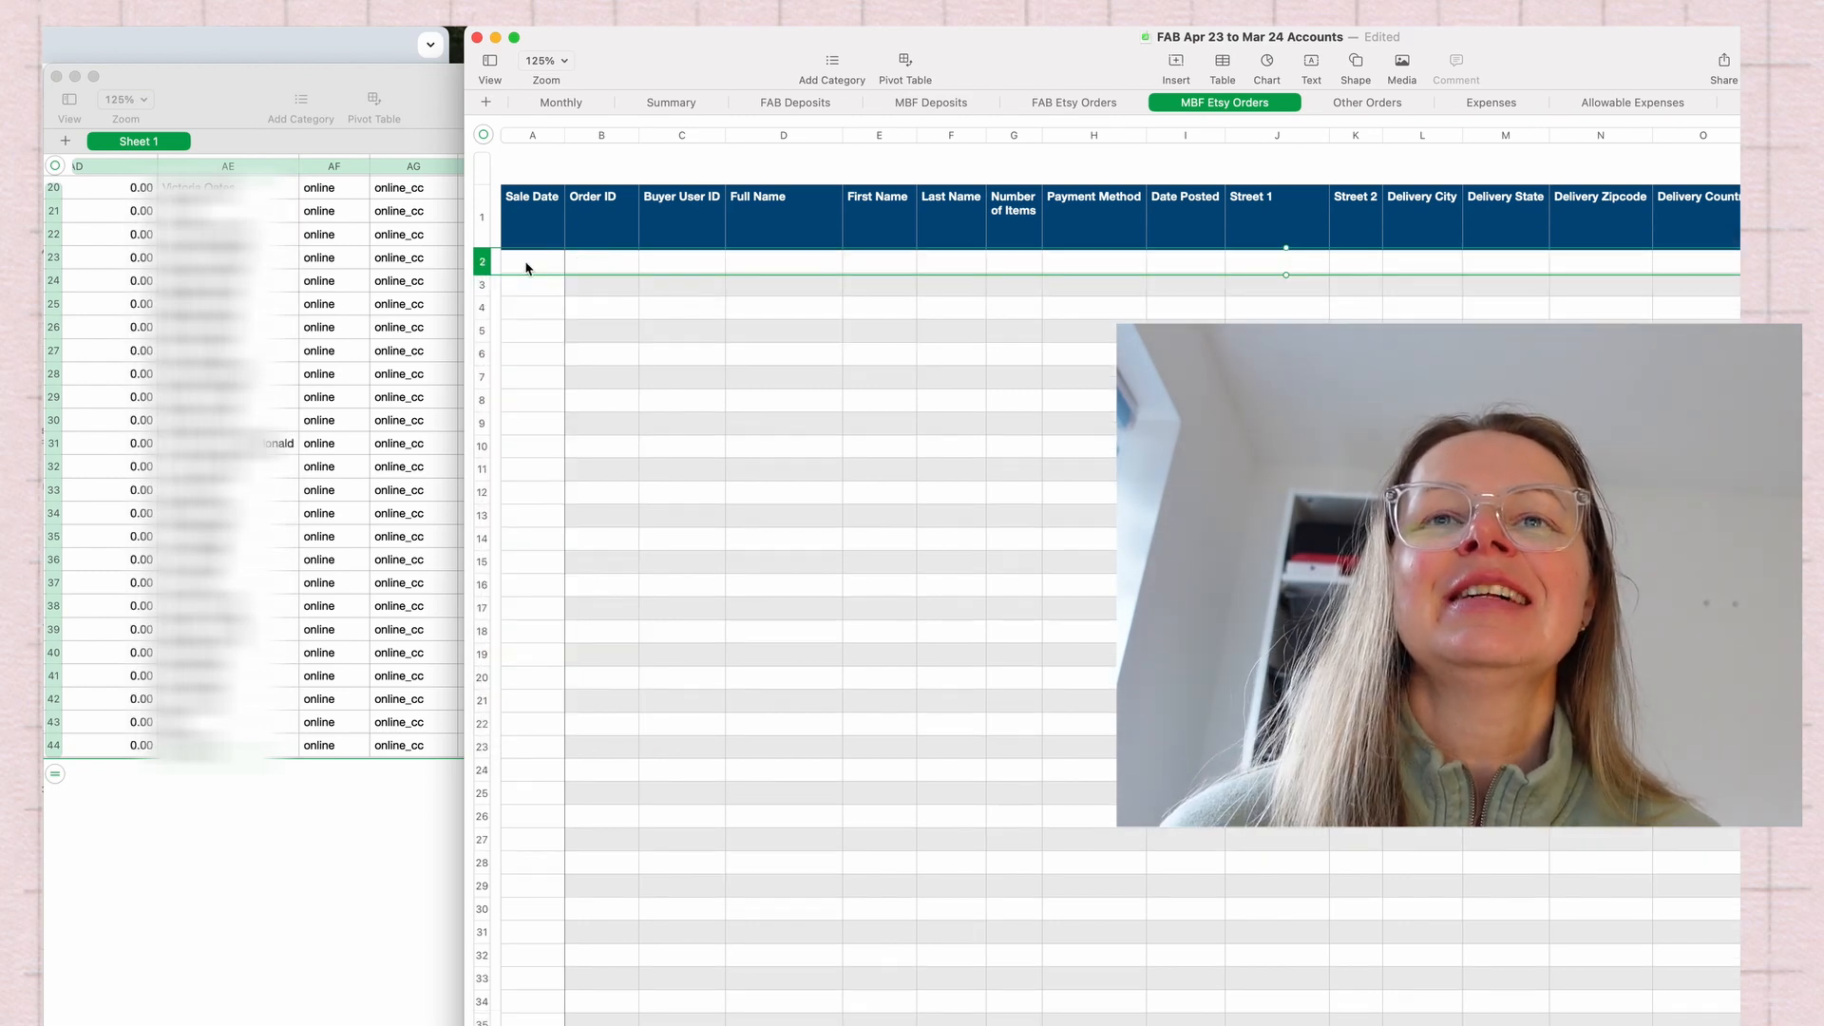
Paste the copied order cells into the MBF Etsy Orders sheet of the accounts spreadsheet, starting at cell A2
click(540, 269)
right_click(539, 270)
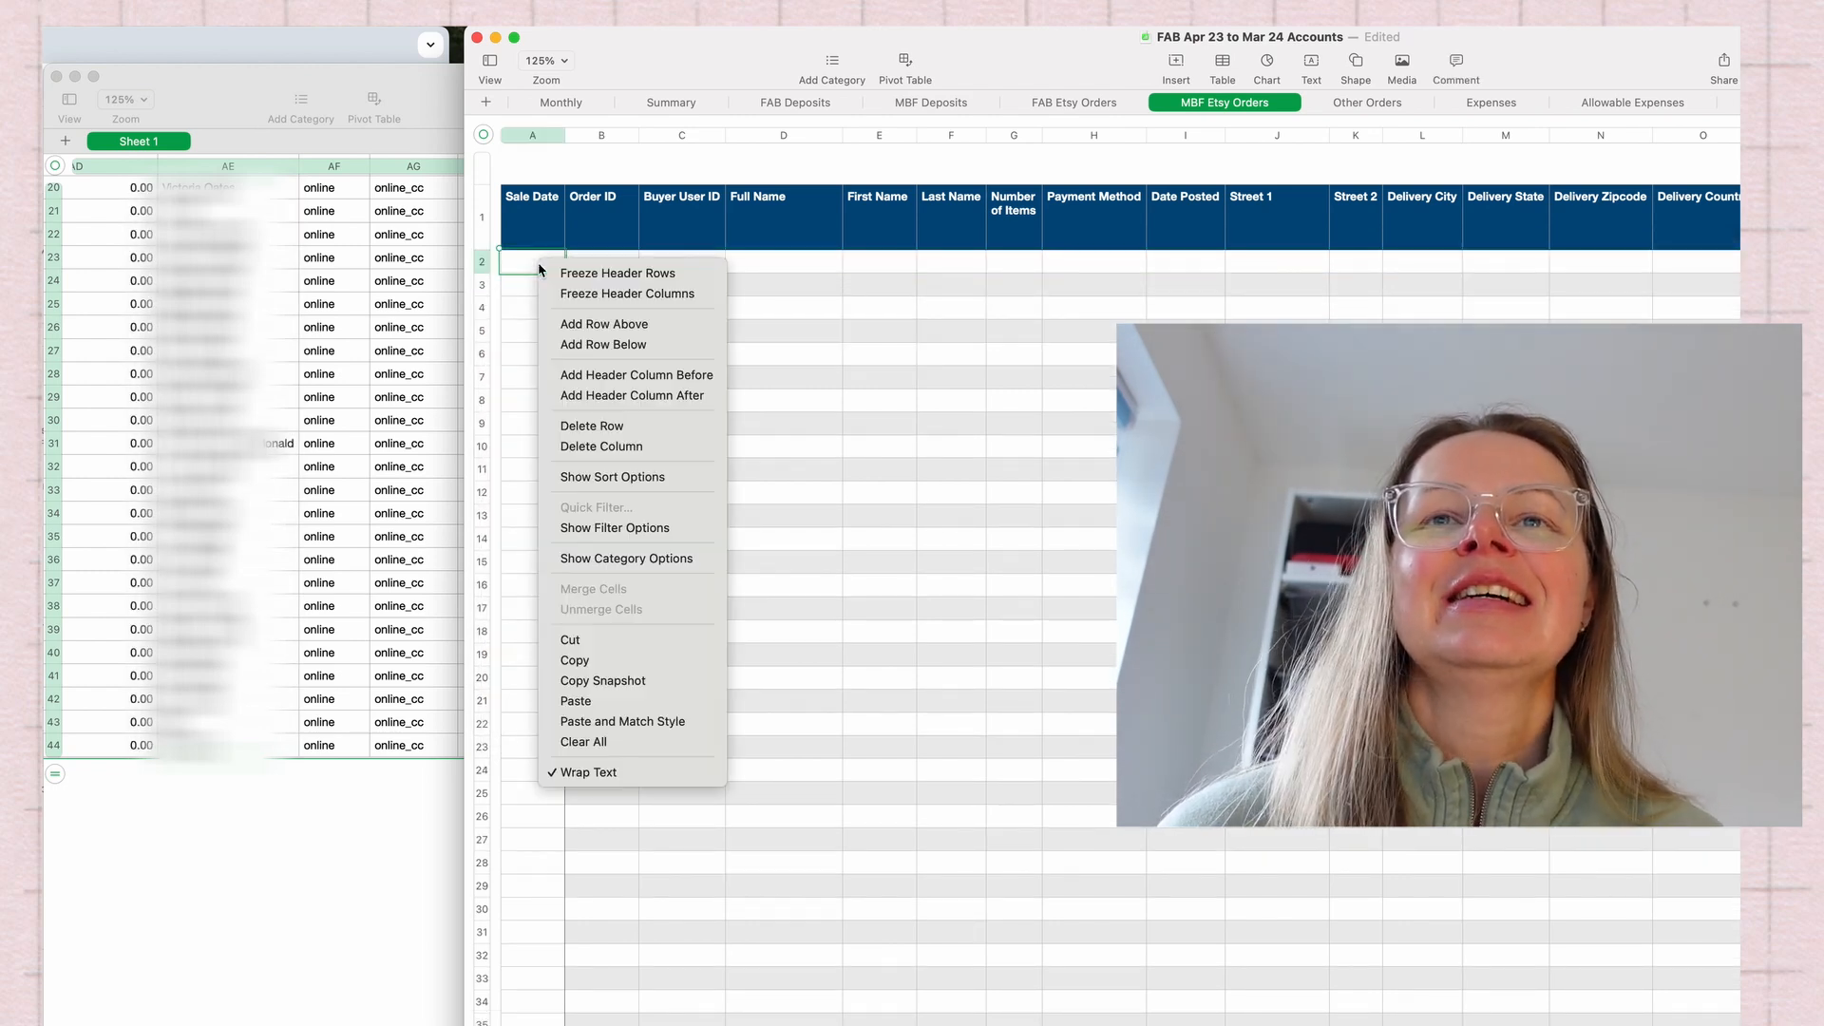
click(609, 706)
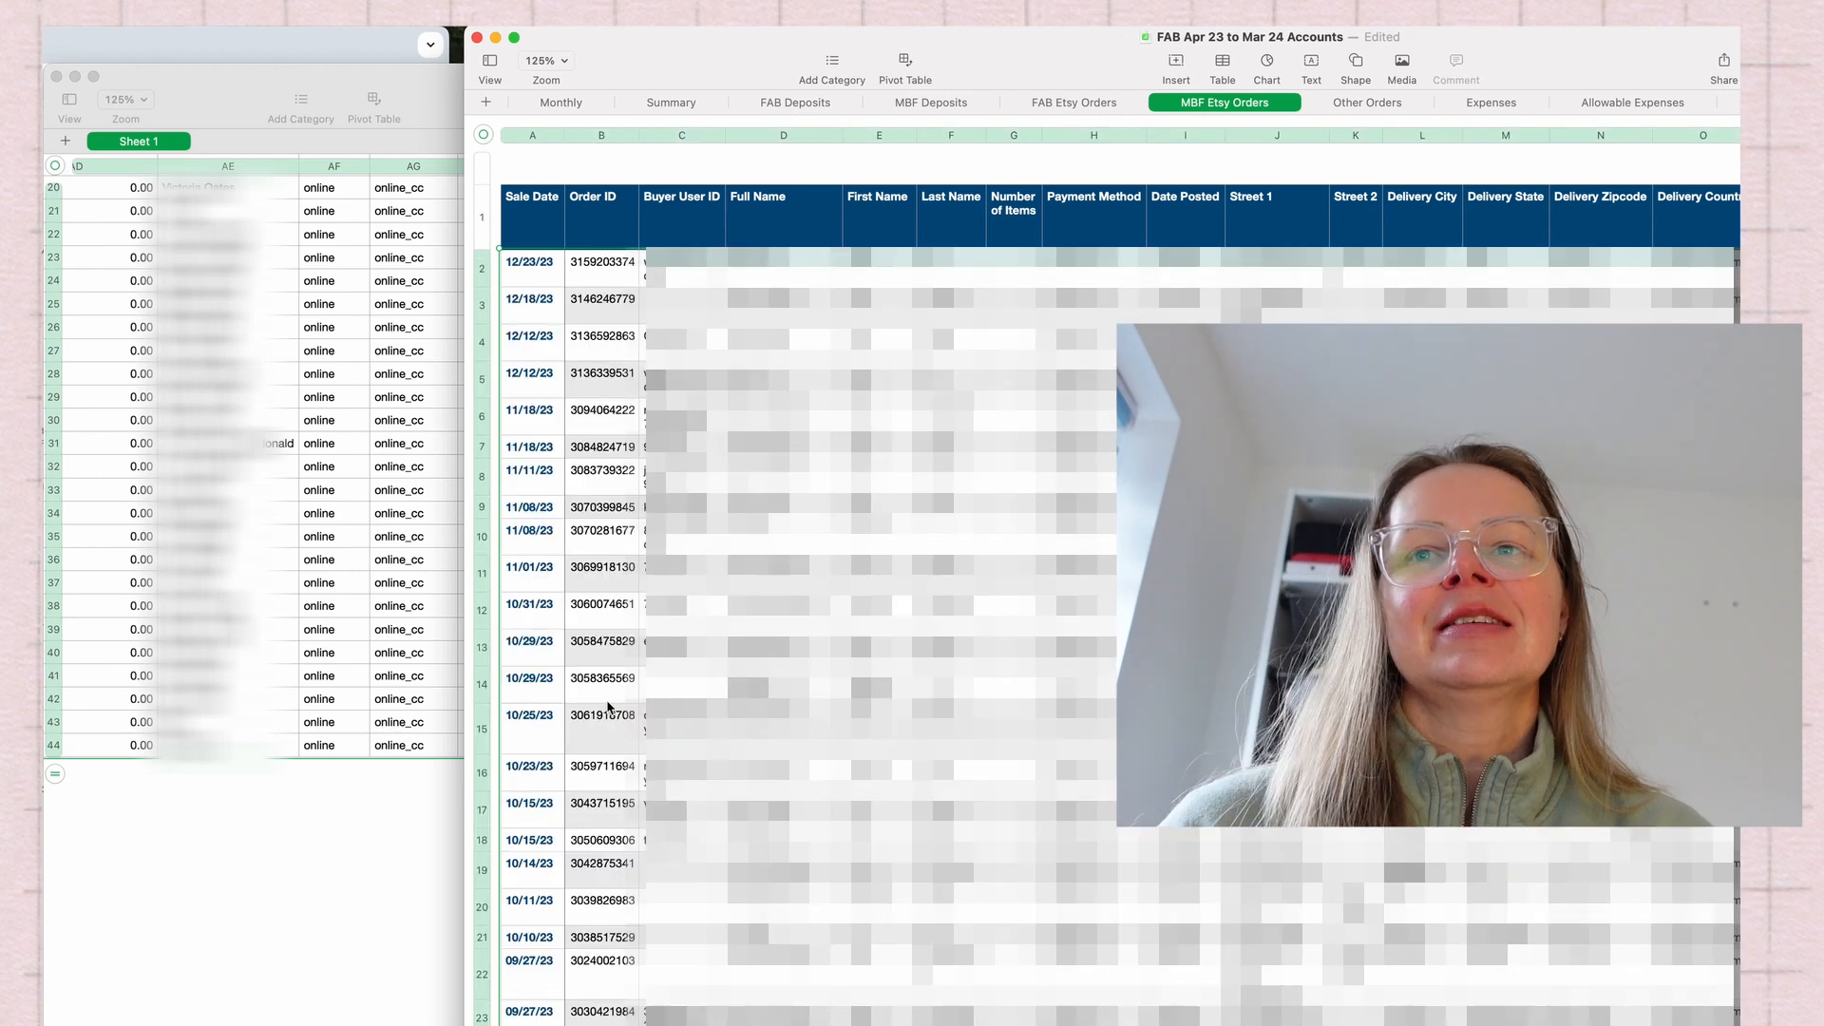
scroll(799, 605, down, 5)
scroll(557, 719, down, 10)
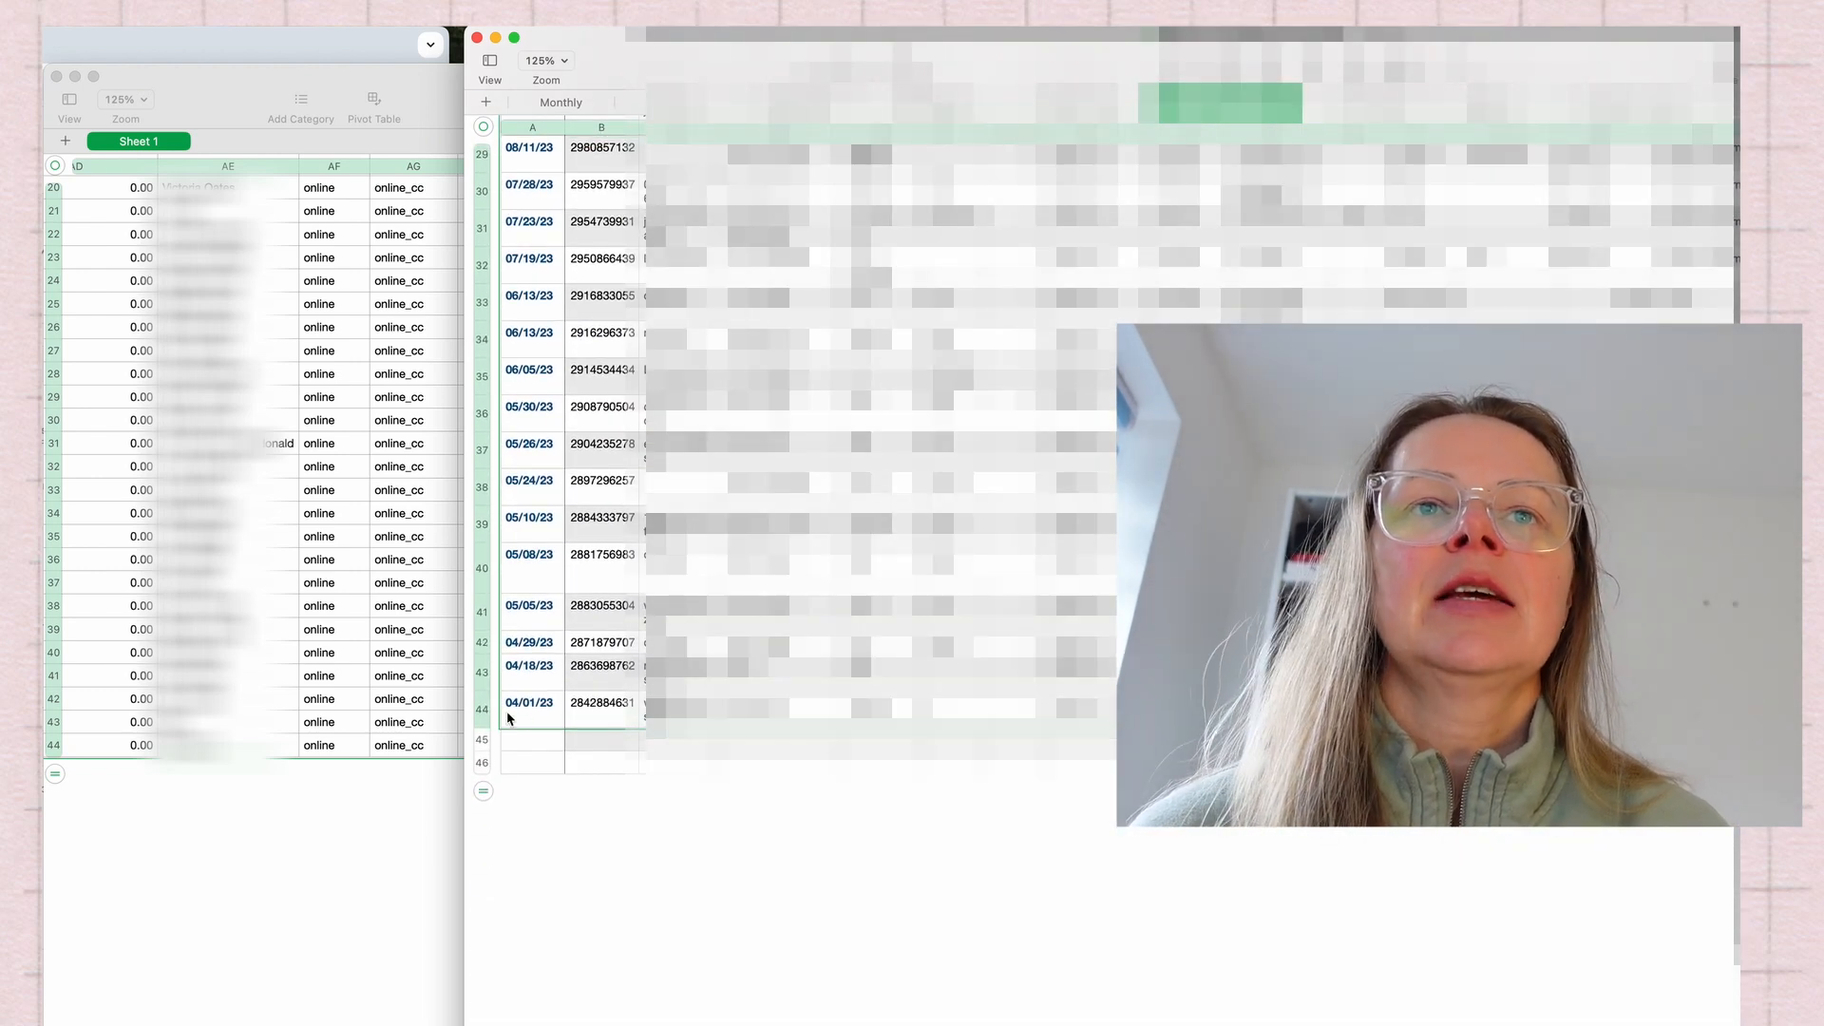
scroll(190, 570, left, 3)
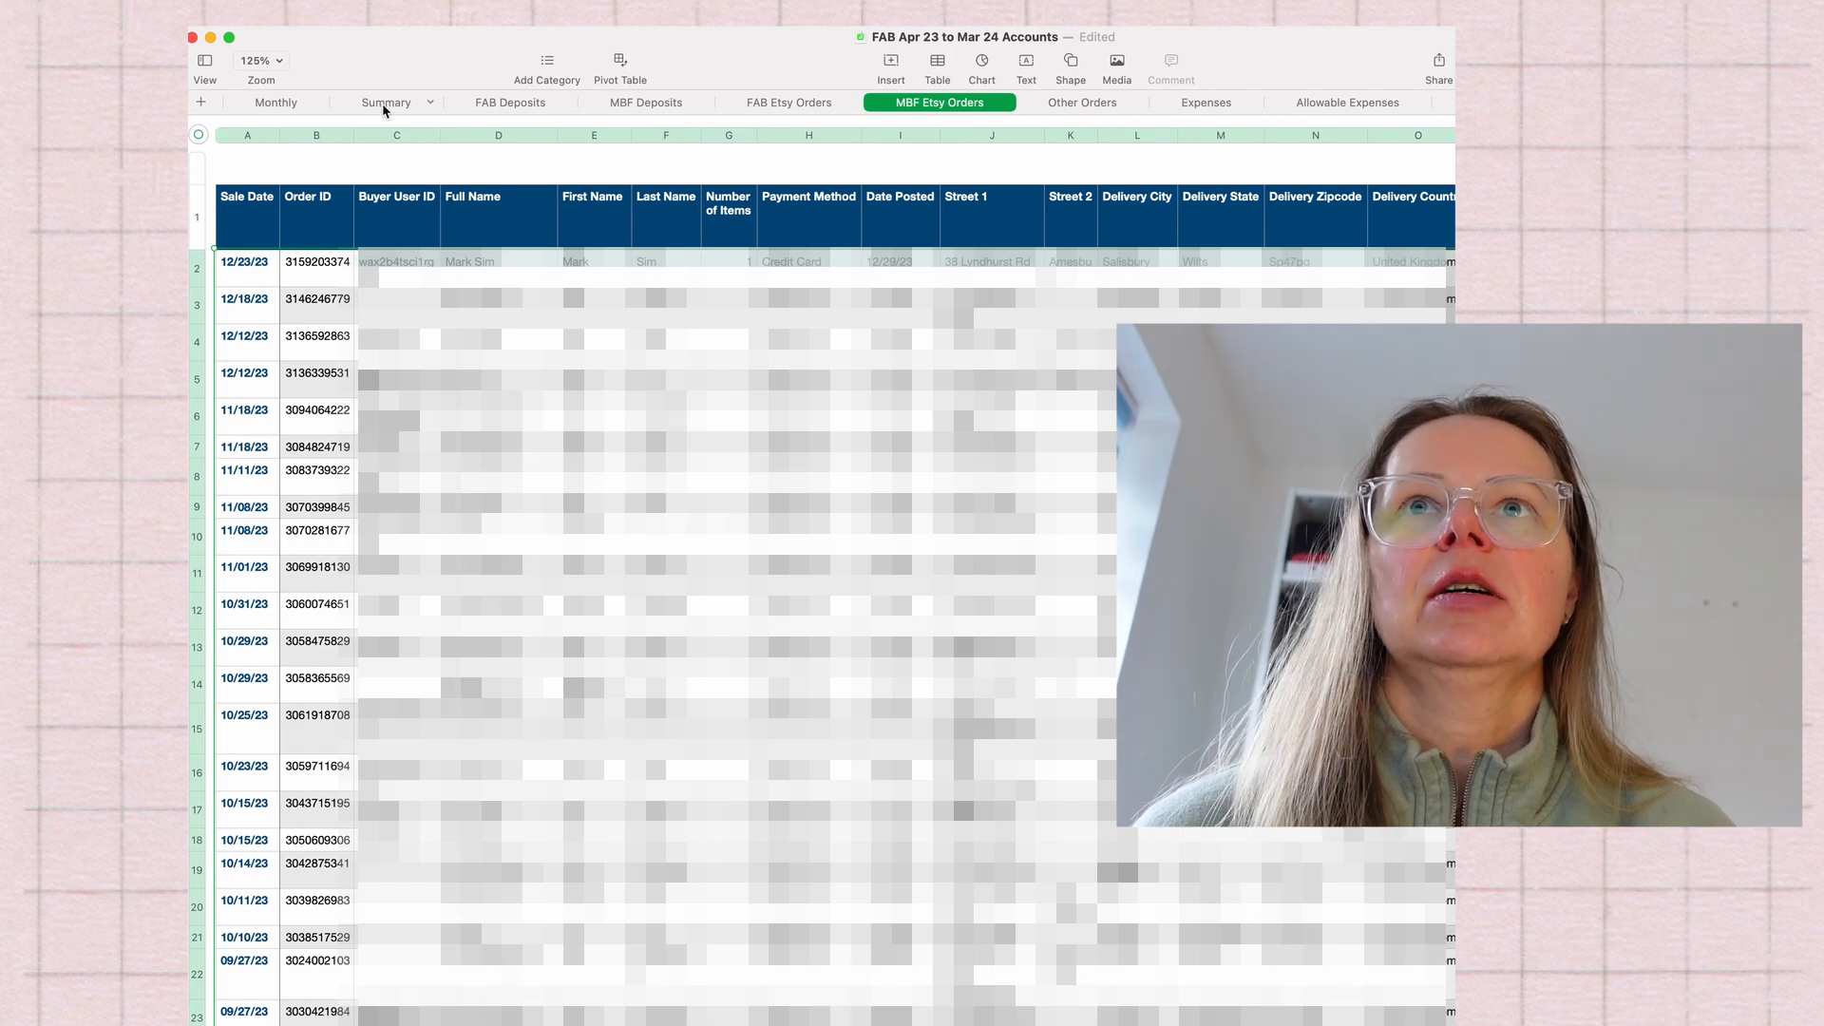
Examine the sales, fees and profit figures on the Summary sheet and open the MBF Deposits sheet
click(382, 103)
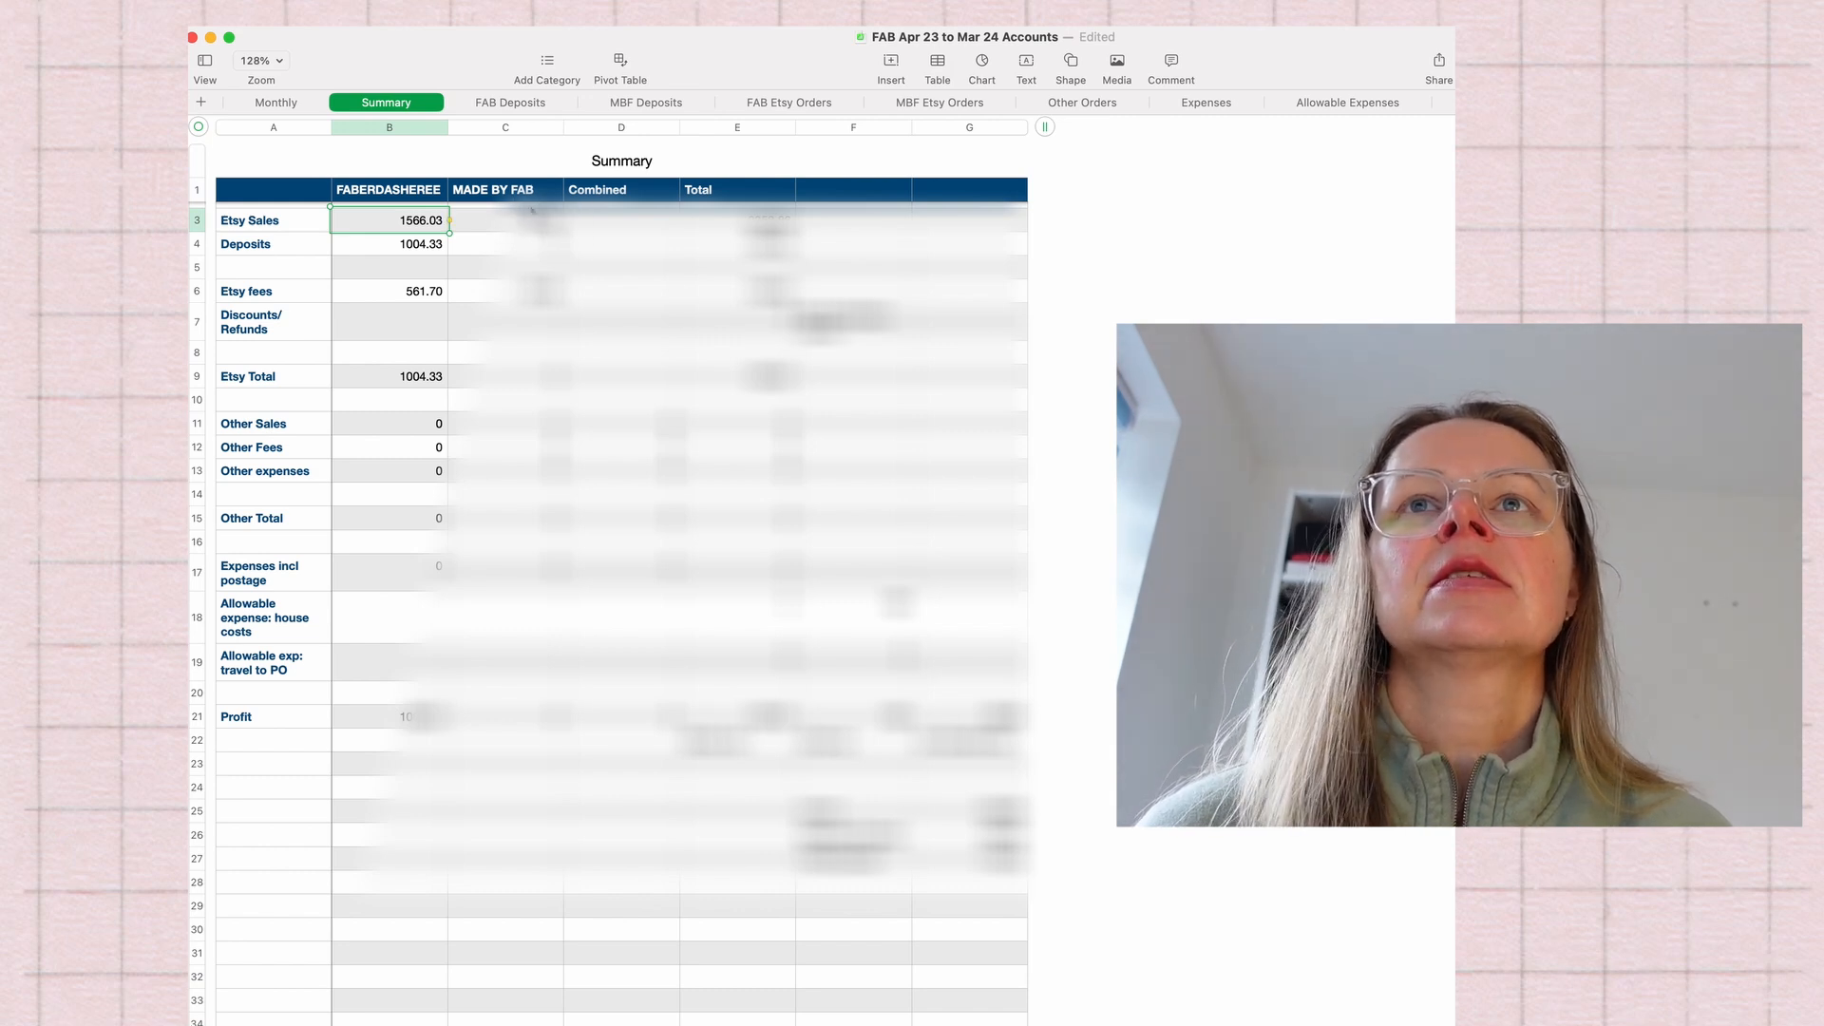
click(642, 103)
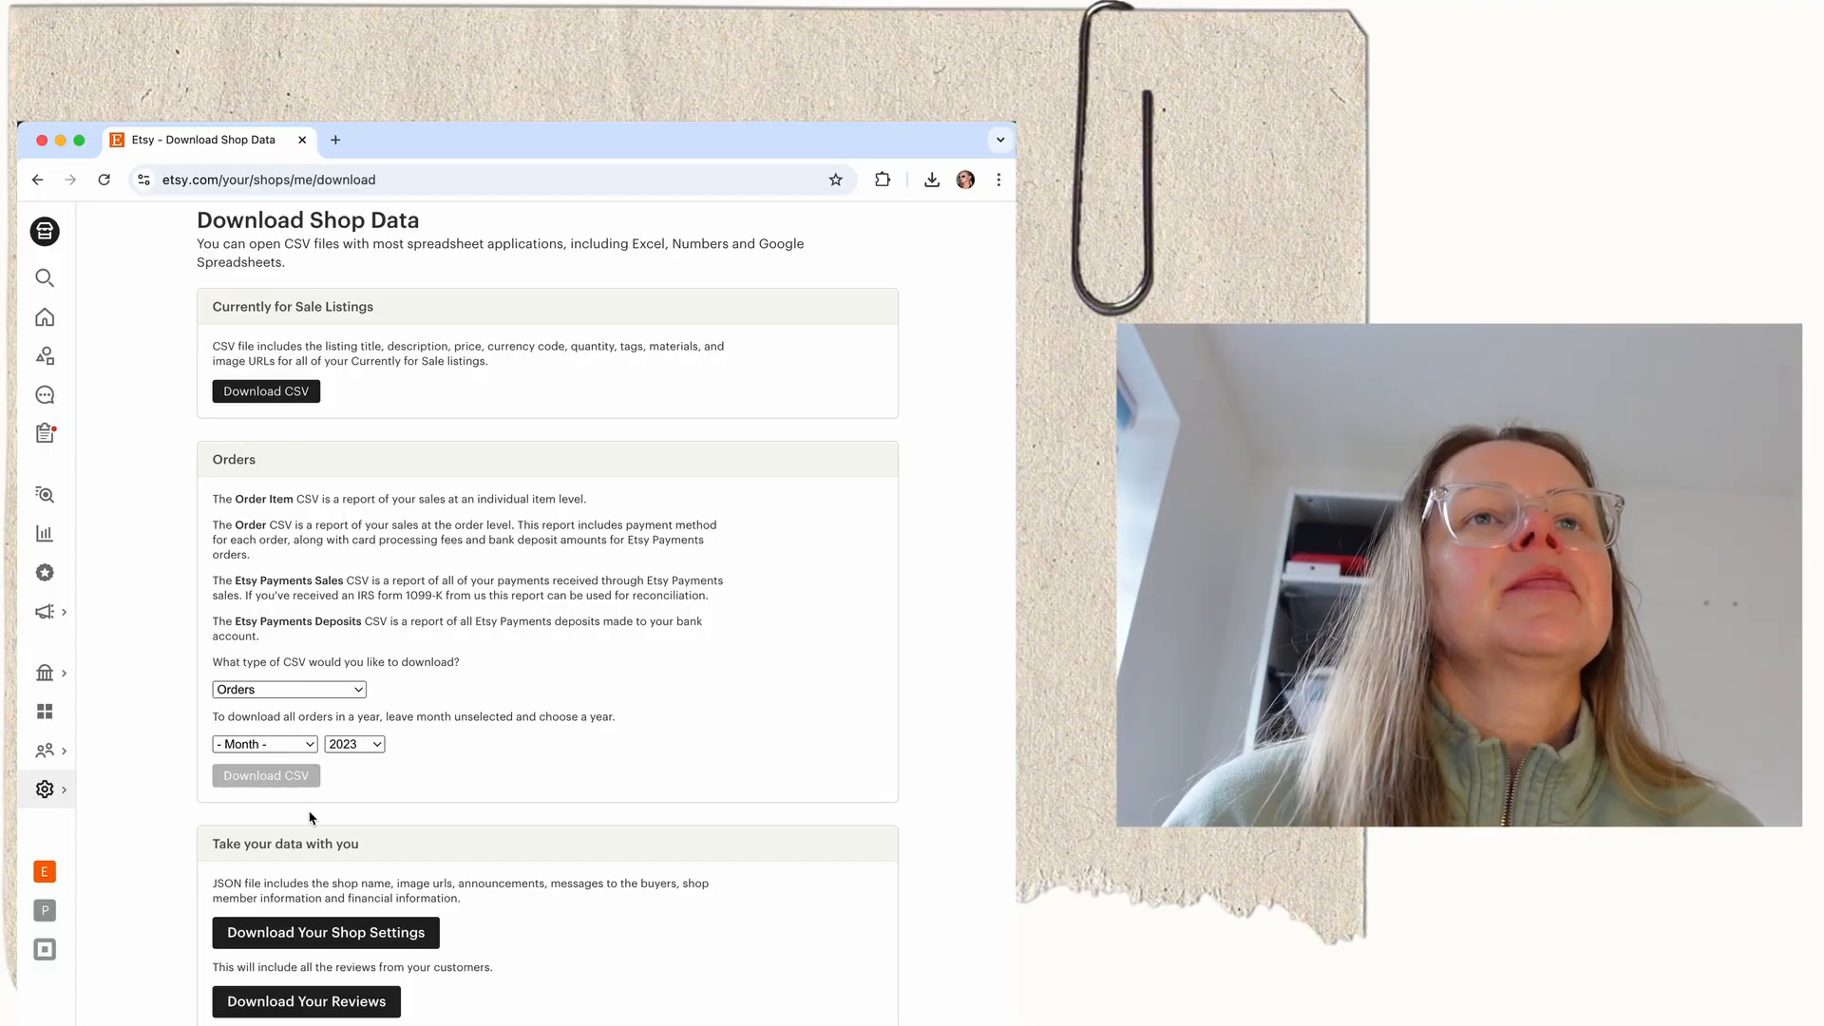
Back on Etsy's shop data page, download the Orders CSV for the year 2024
click(372, 744)
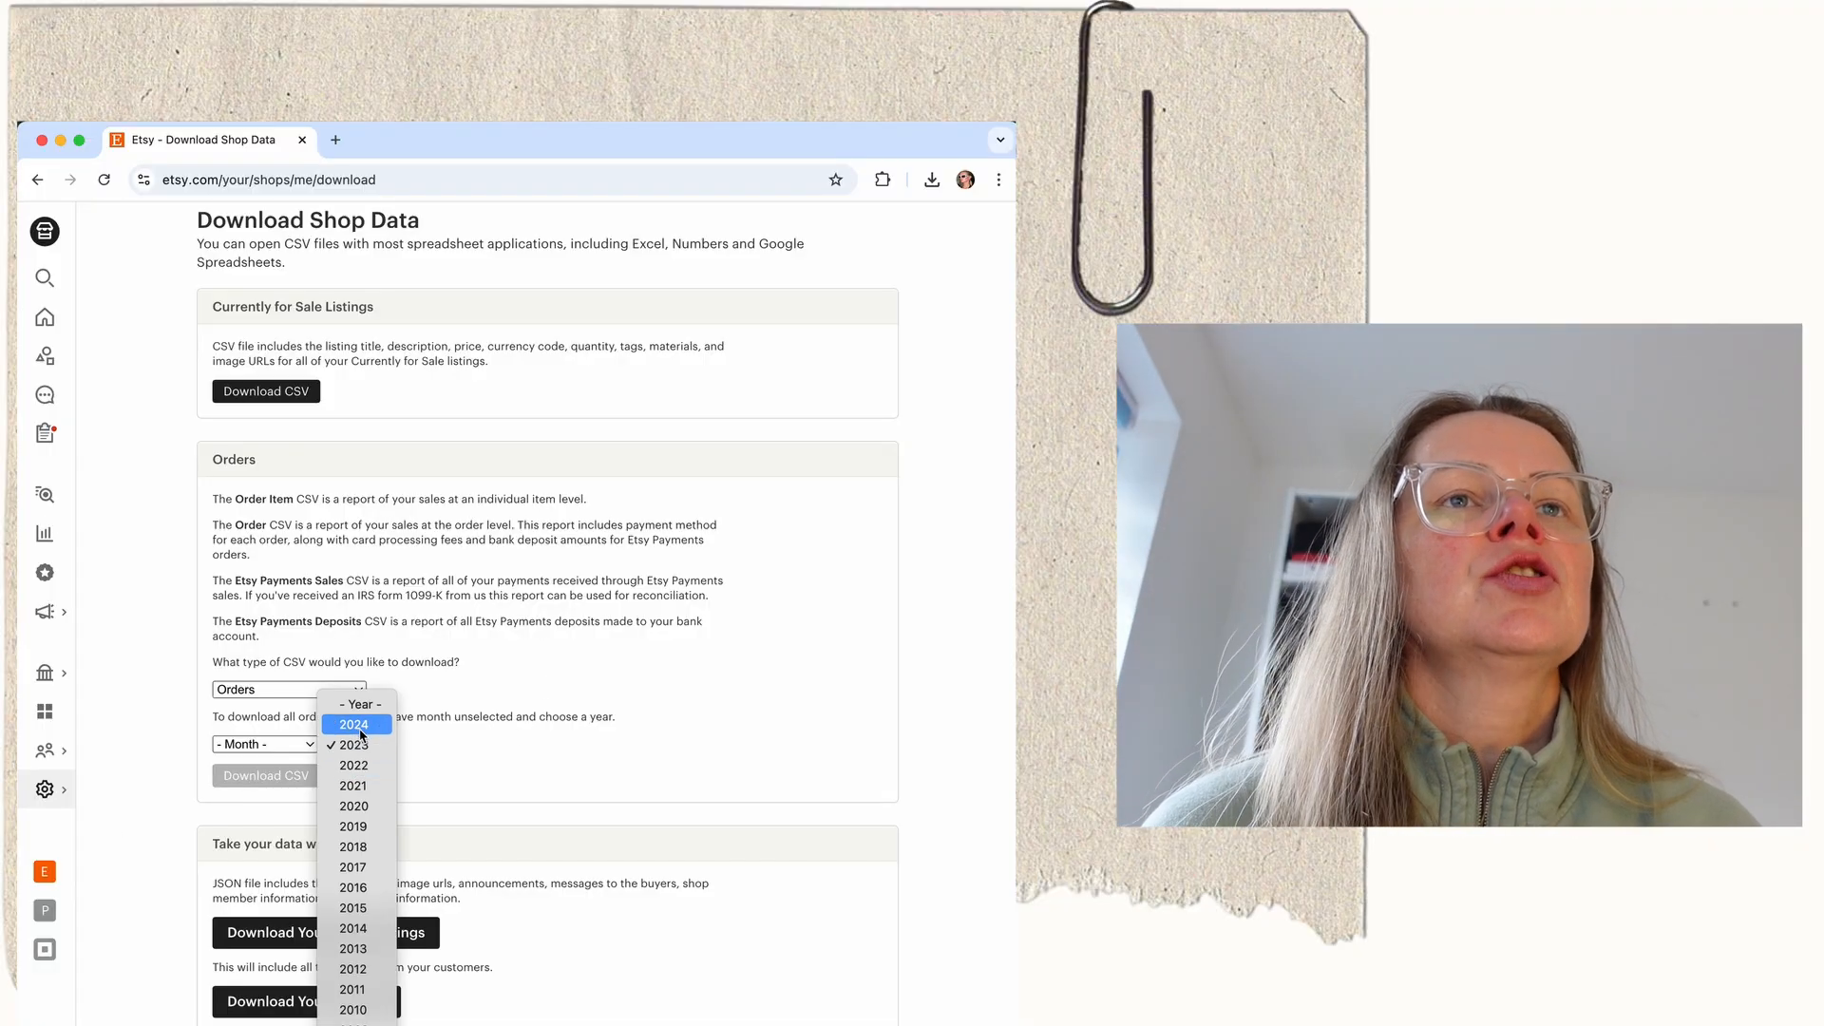
click(359, 729)
click(271, 780)
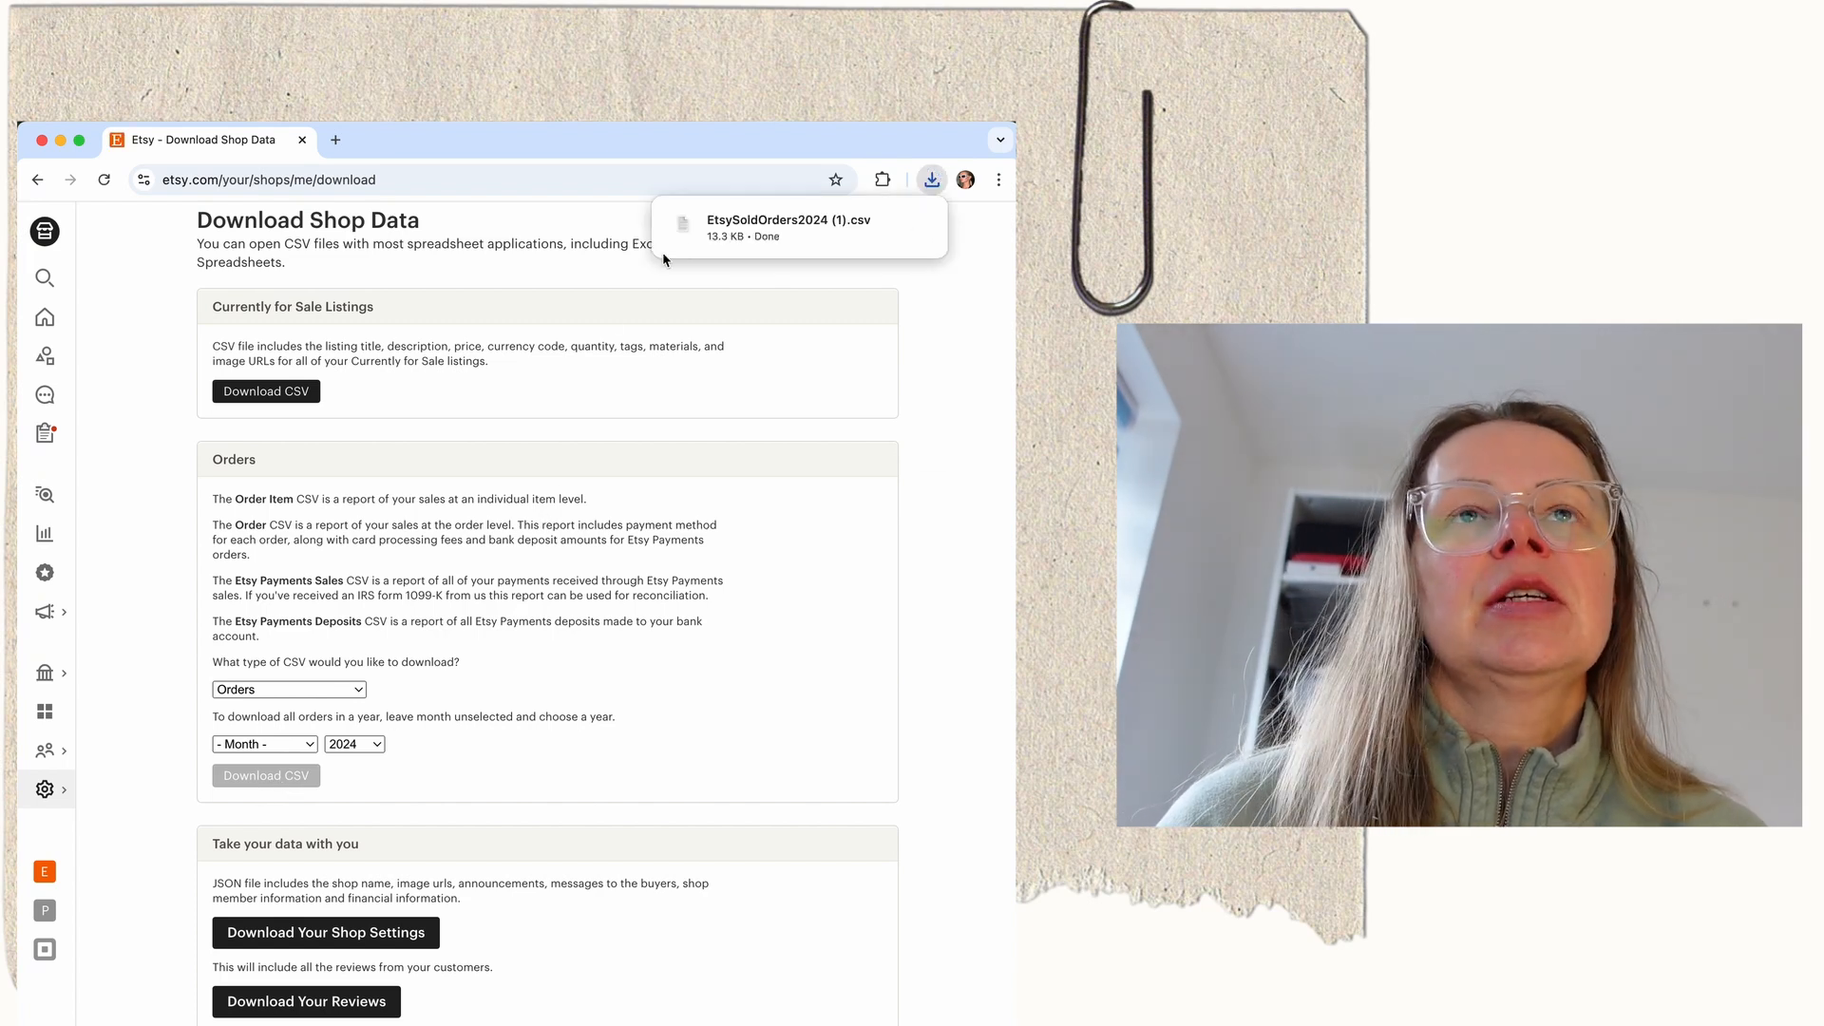
Open the downloaded EtsySoldOrders2024 CSV and copy the order rows dated 03/27/24 down to 01/28/24
click(734, 224)
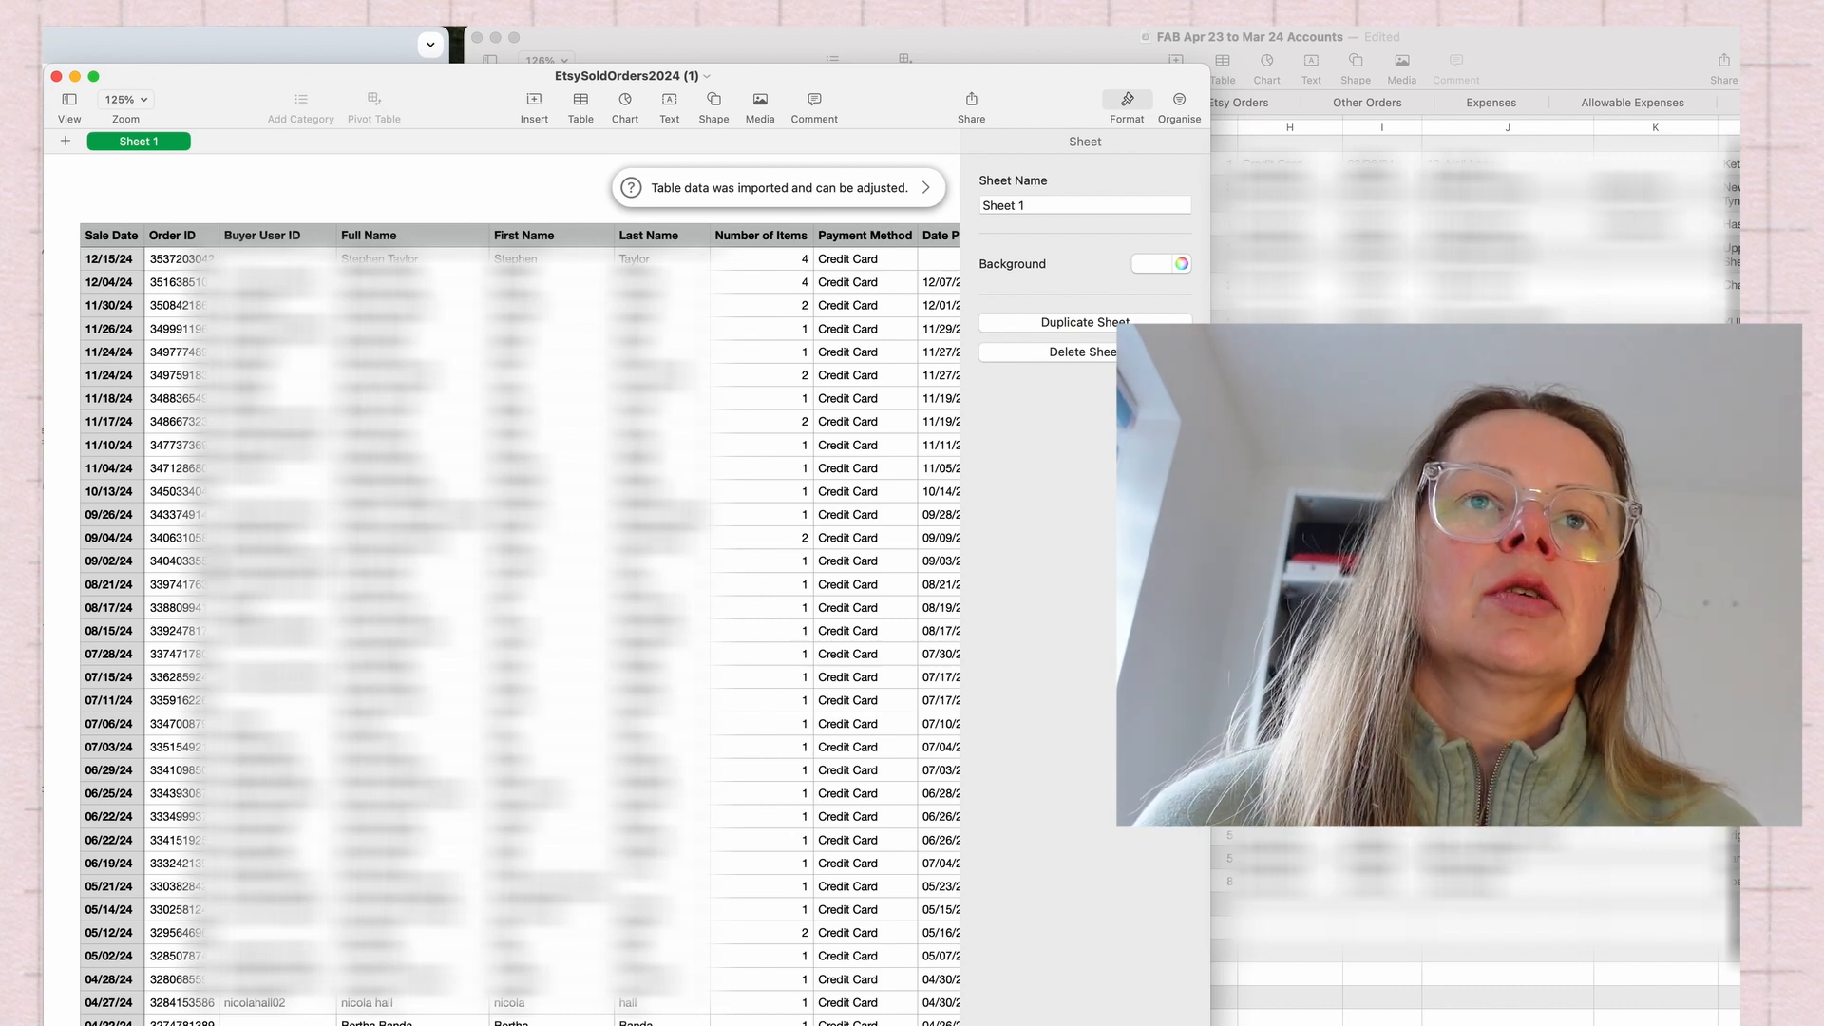
scroll(209, 566, down, 10)
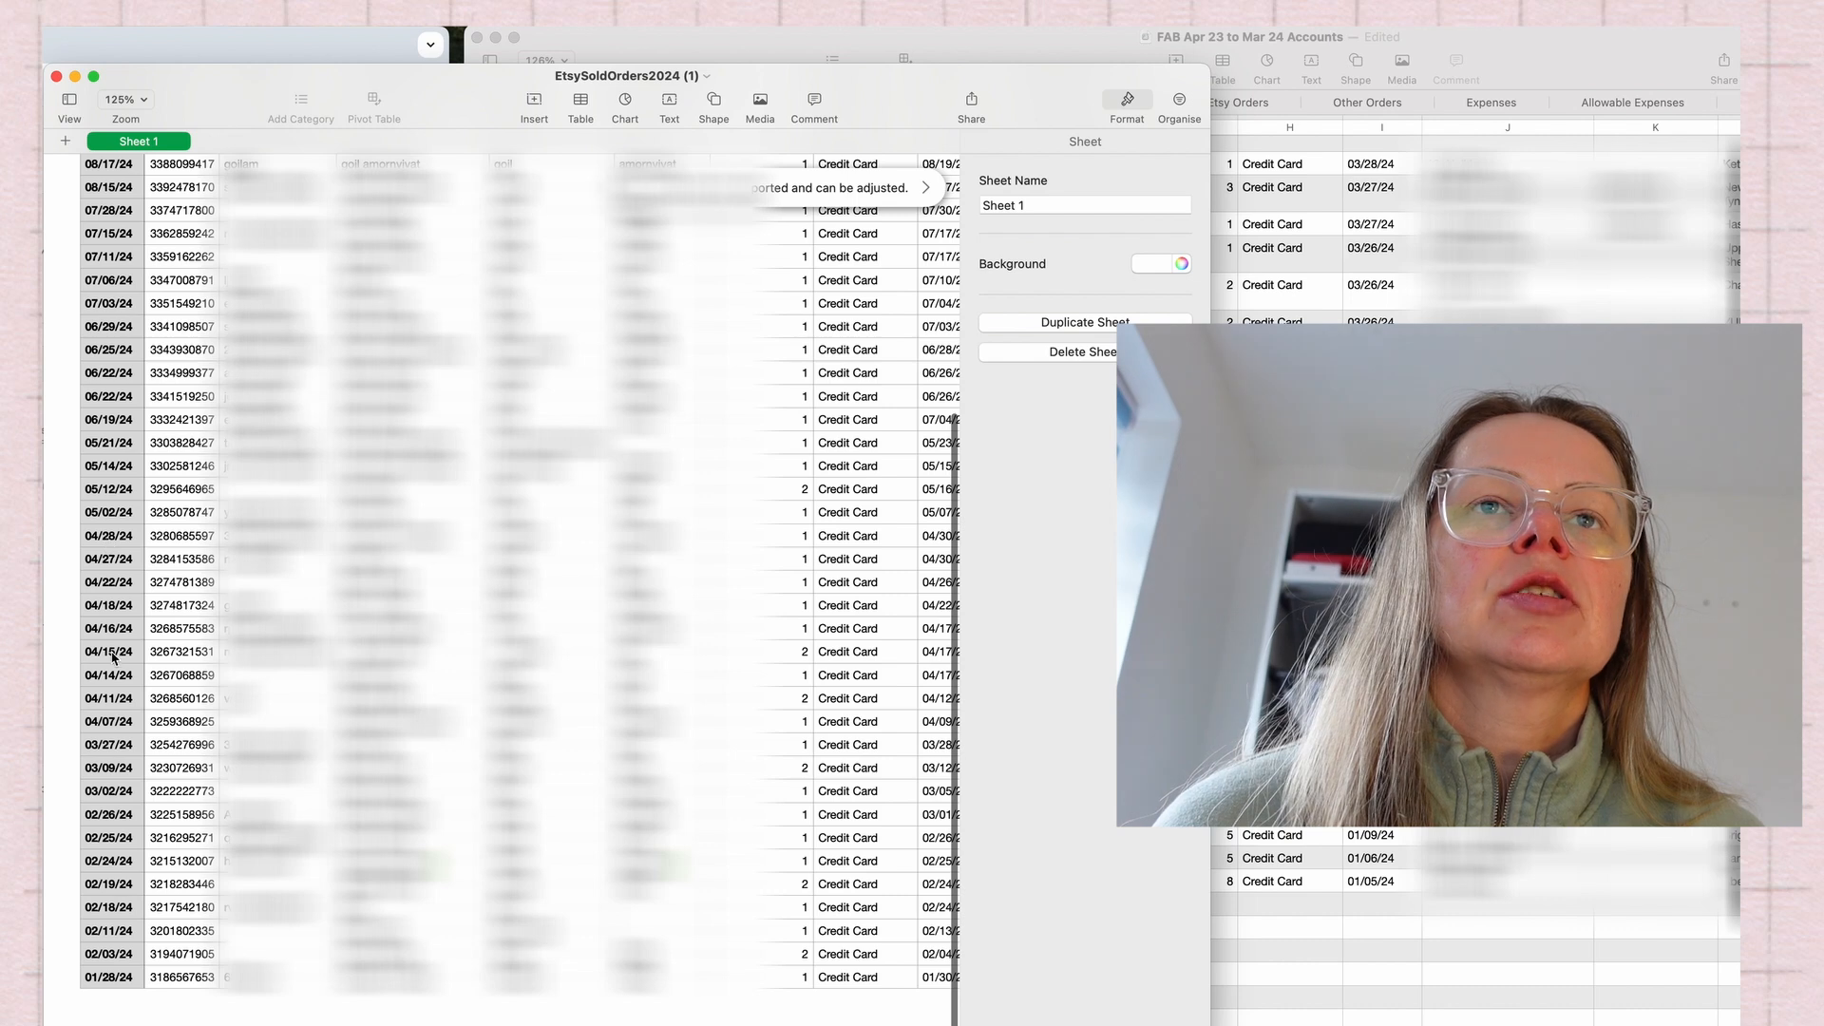
scroll(113, 656, down, 3)
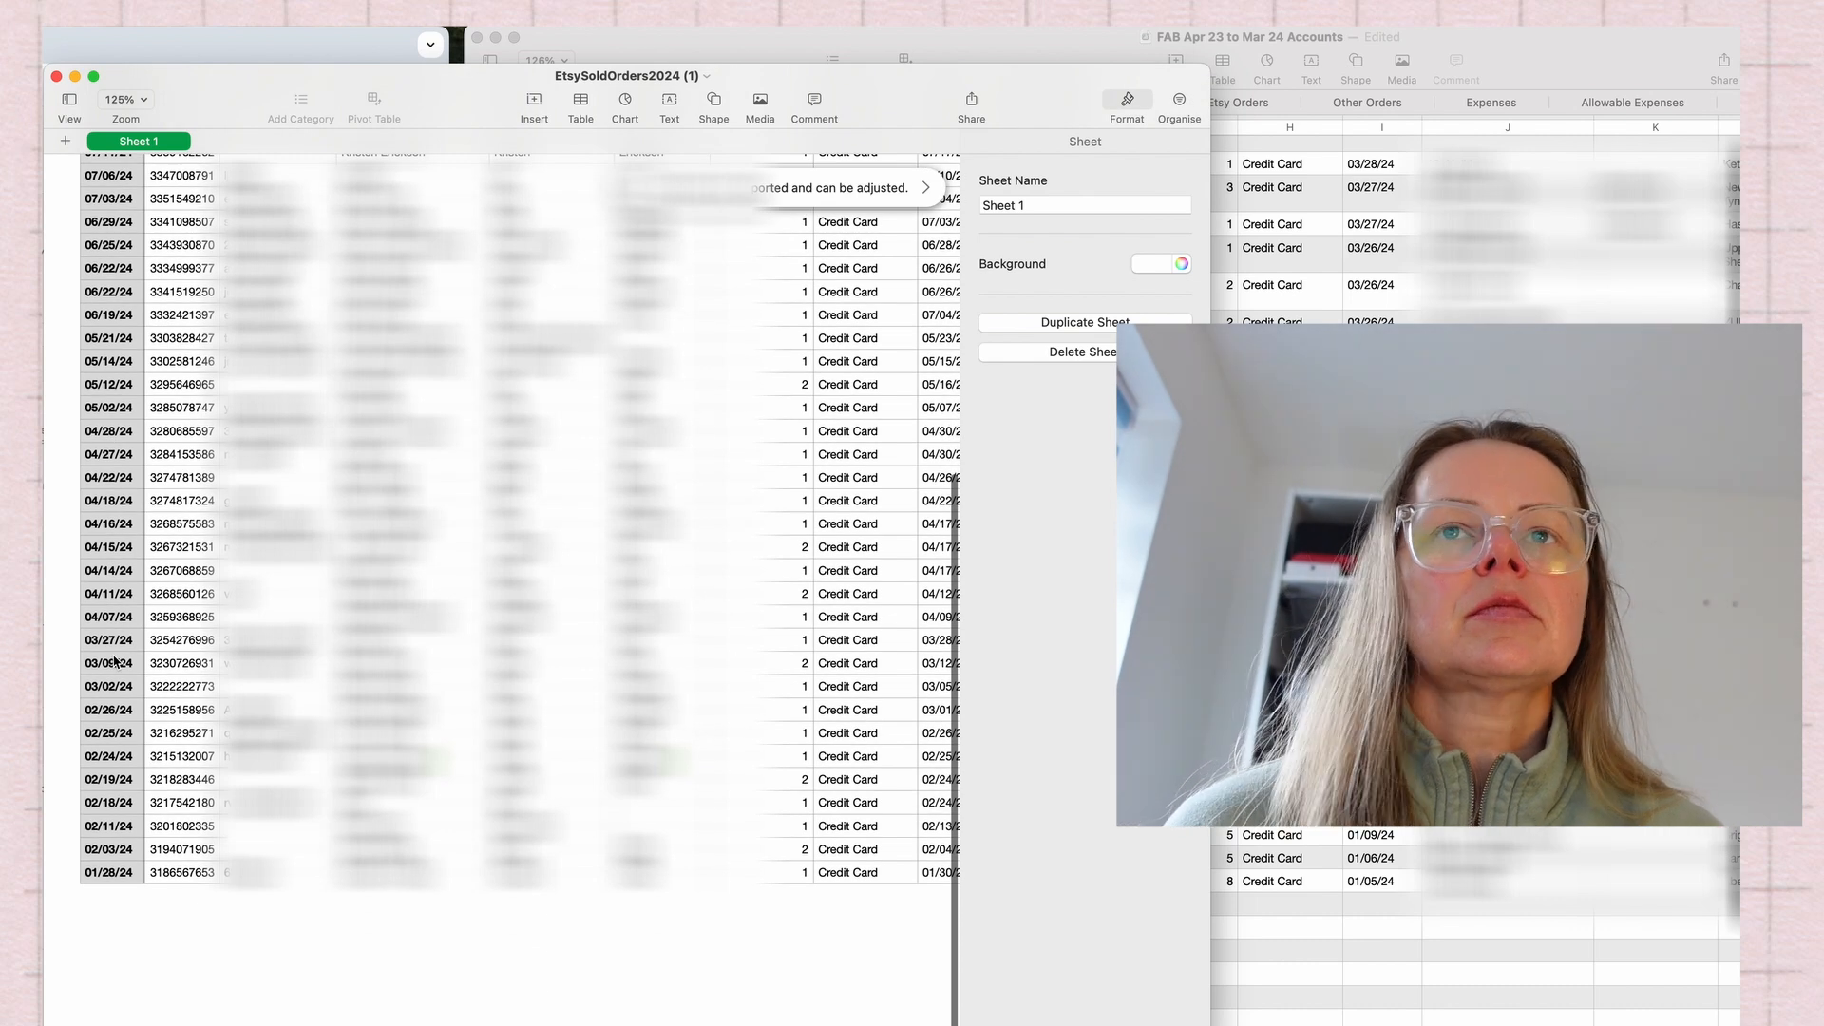
scroll(114, 662, down, 1)
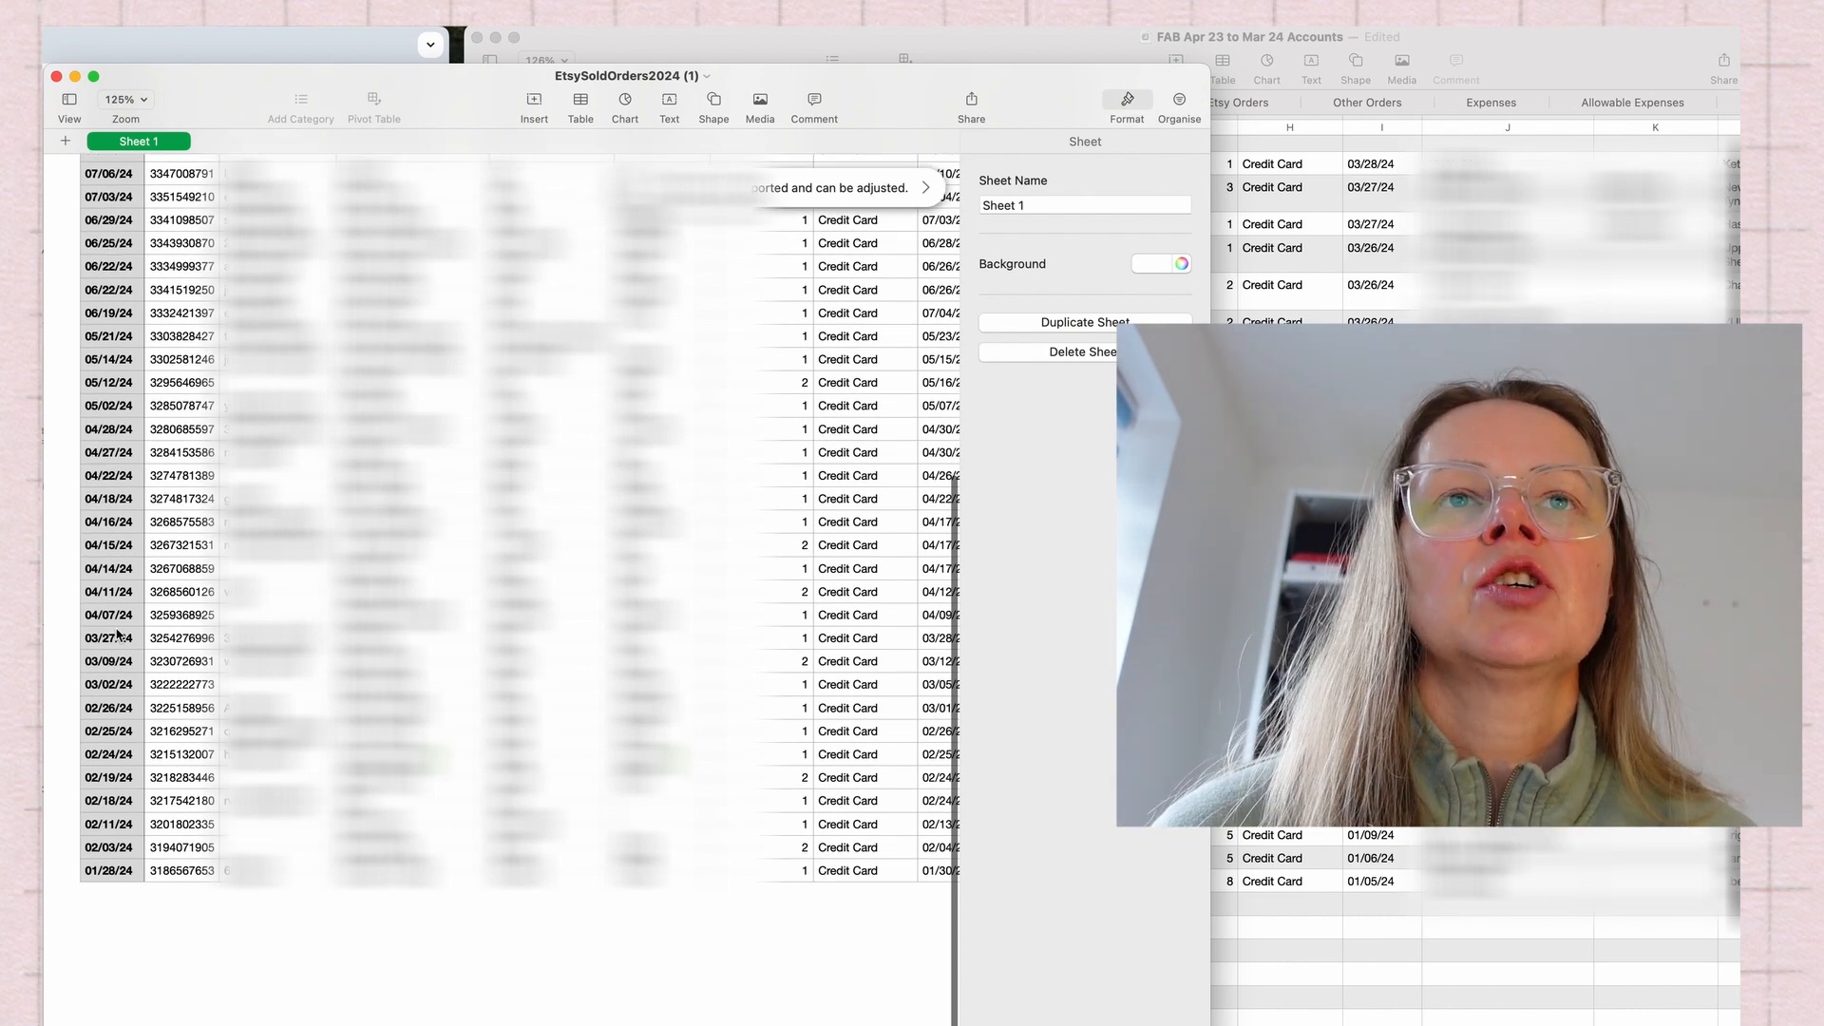
drag(96, 641, 619, 876)
right_click(466, 866)
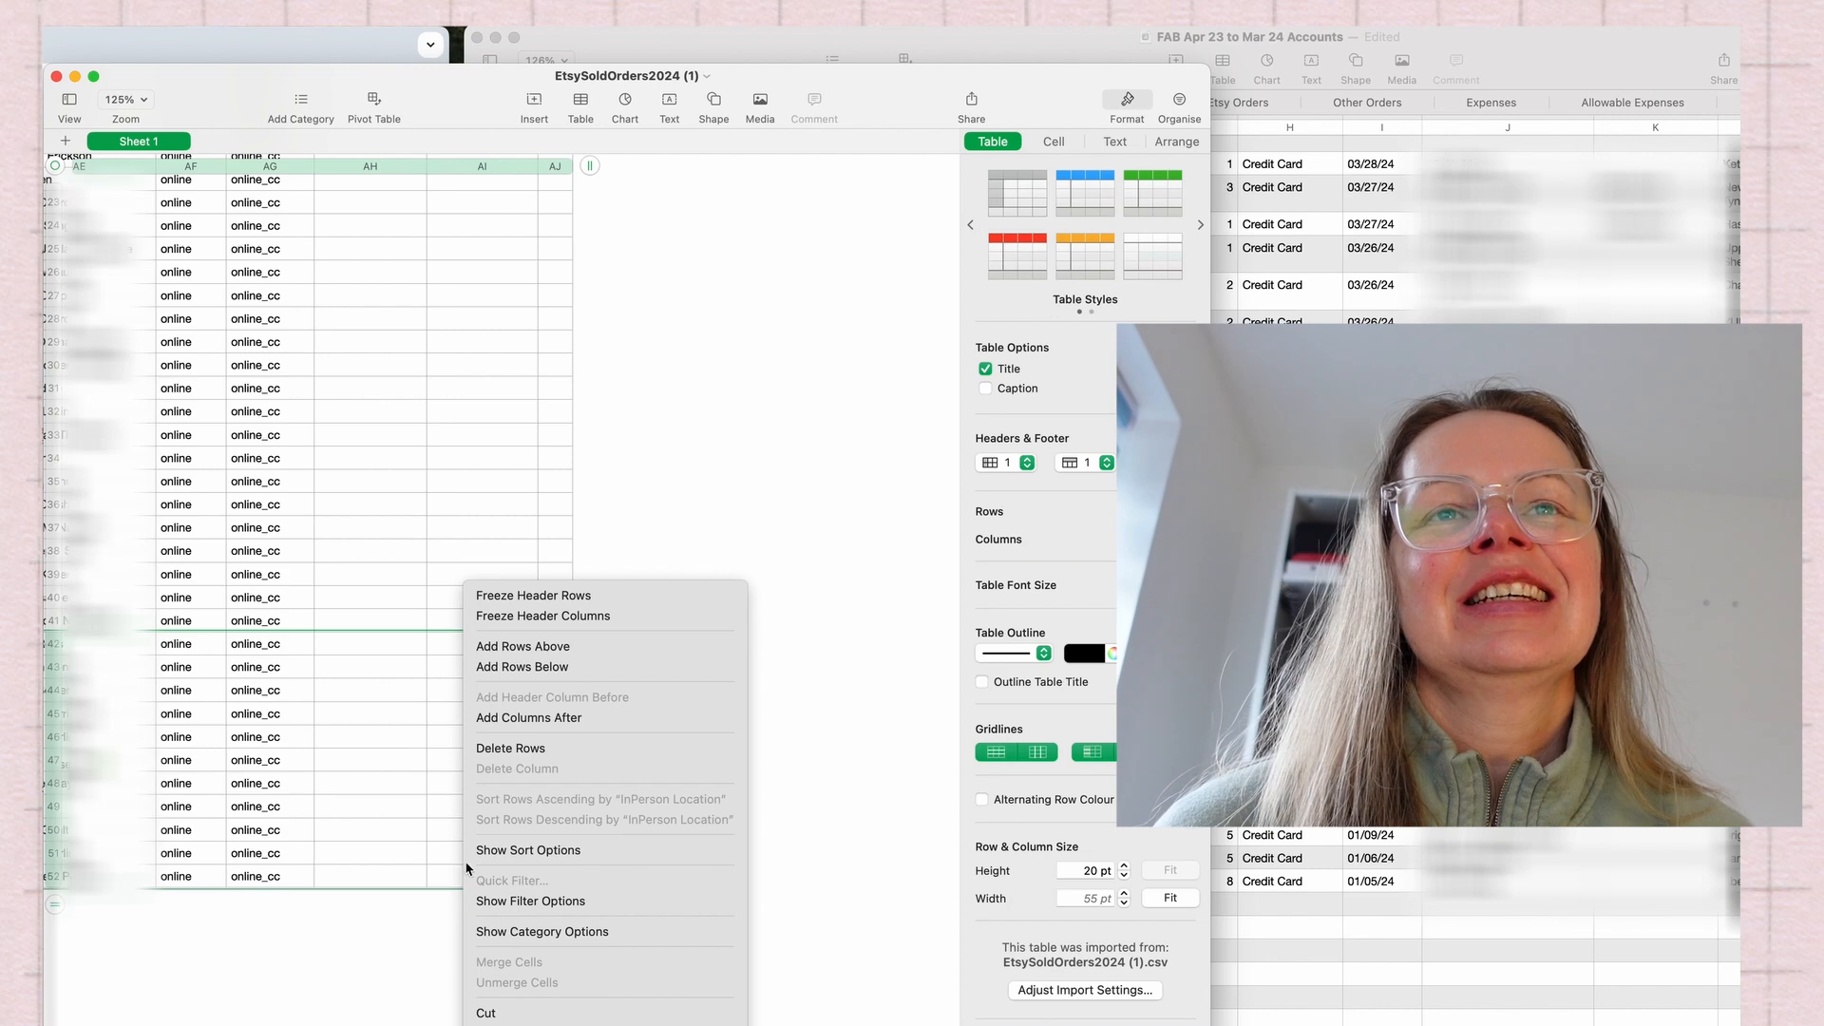
click(442, 962)
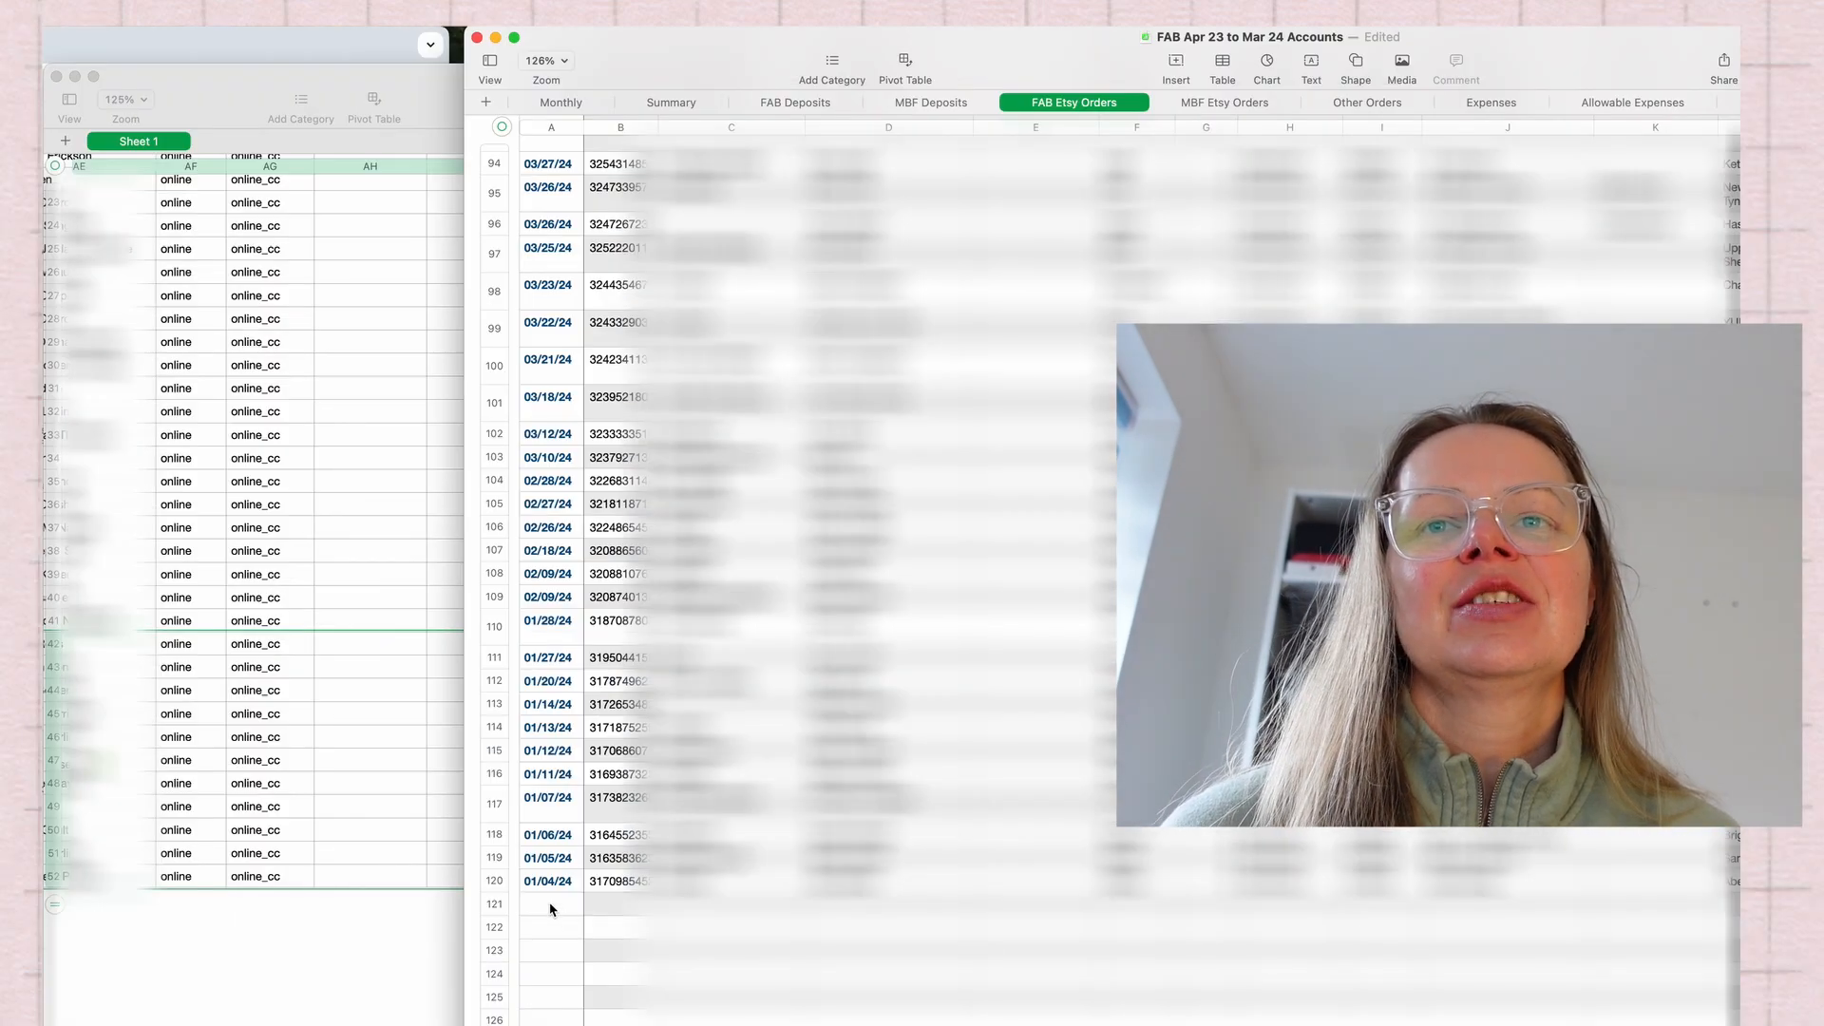
Paste the copied orders into the FAB Etsy Orders sheet of the accounts spreadsheet from cell A121, and open the Summary sheet
right_click(551, 909)
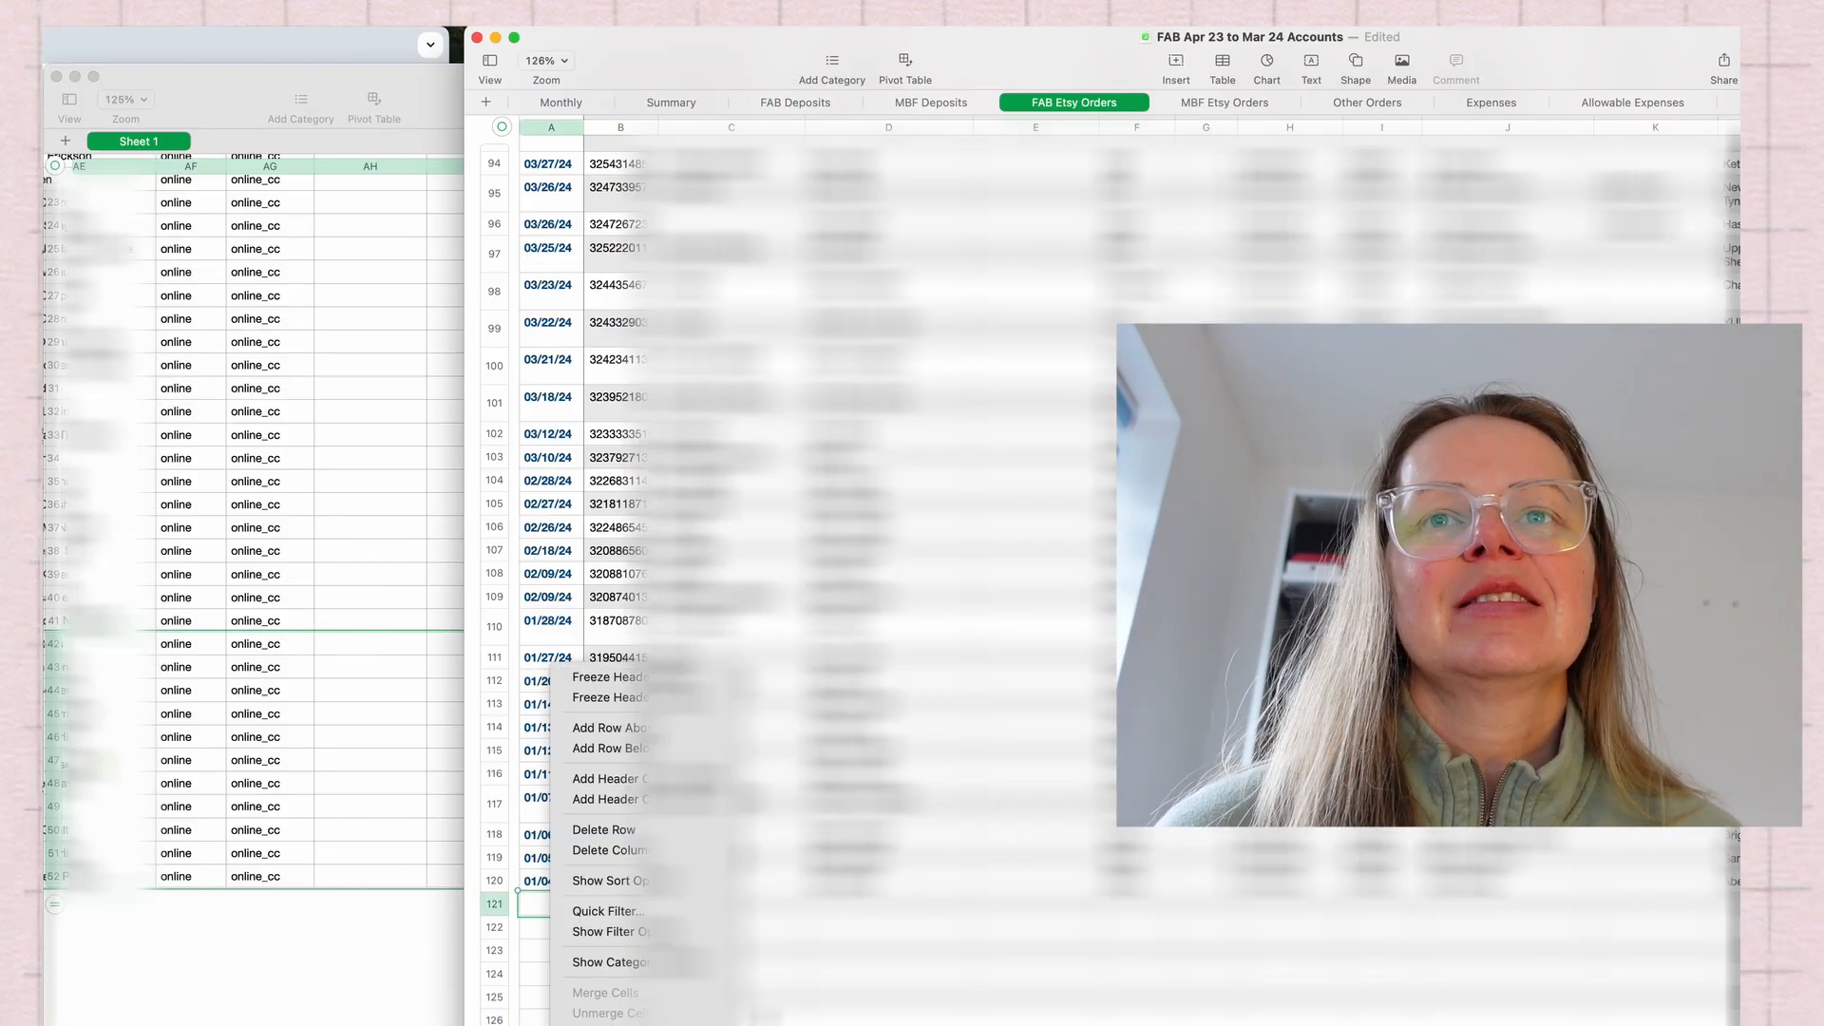
click(607, 1024)
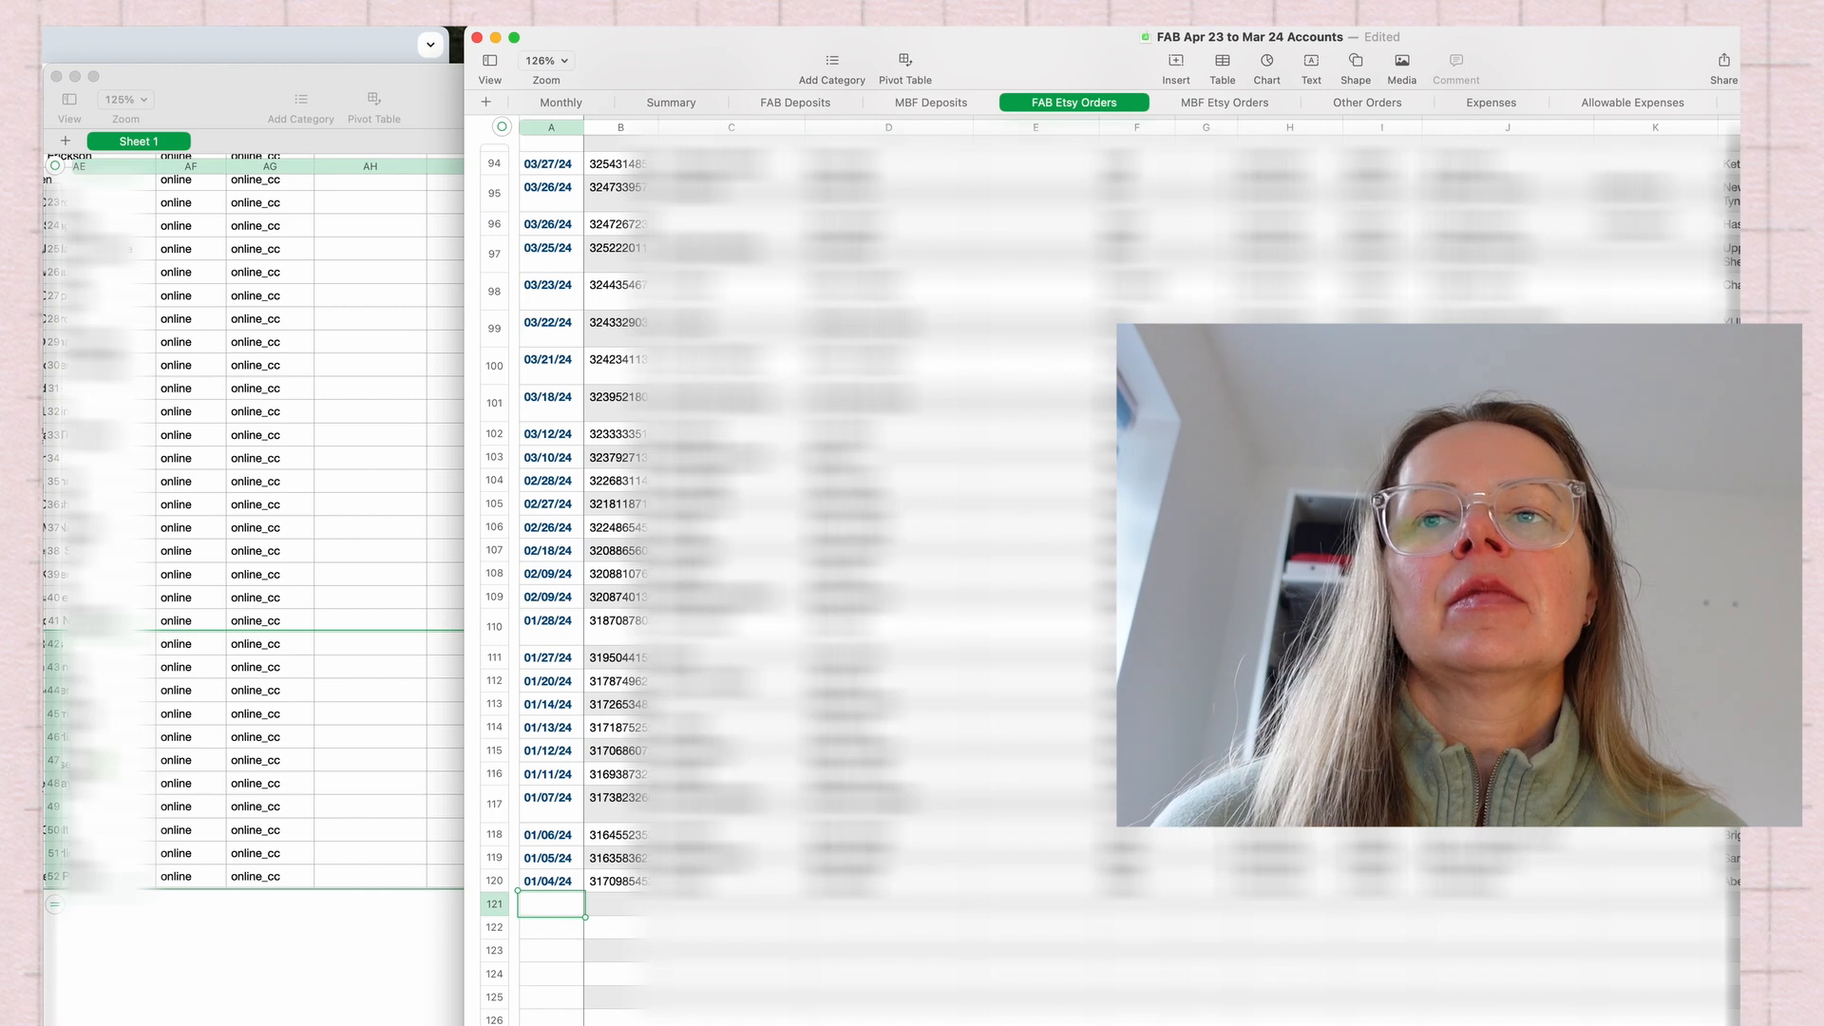
key(super+v)
scroll(798, 570, down, 5)
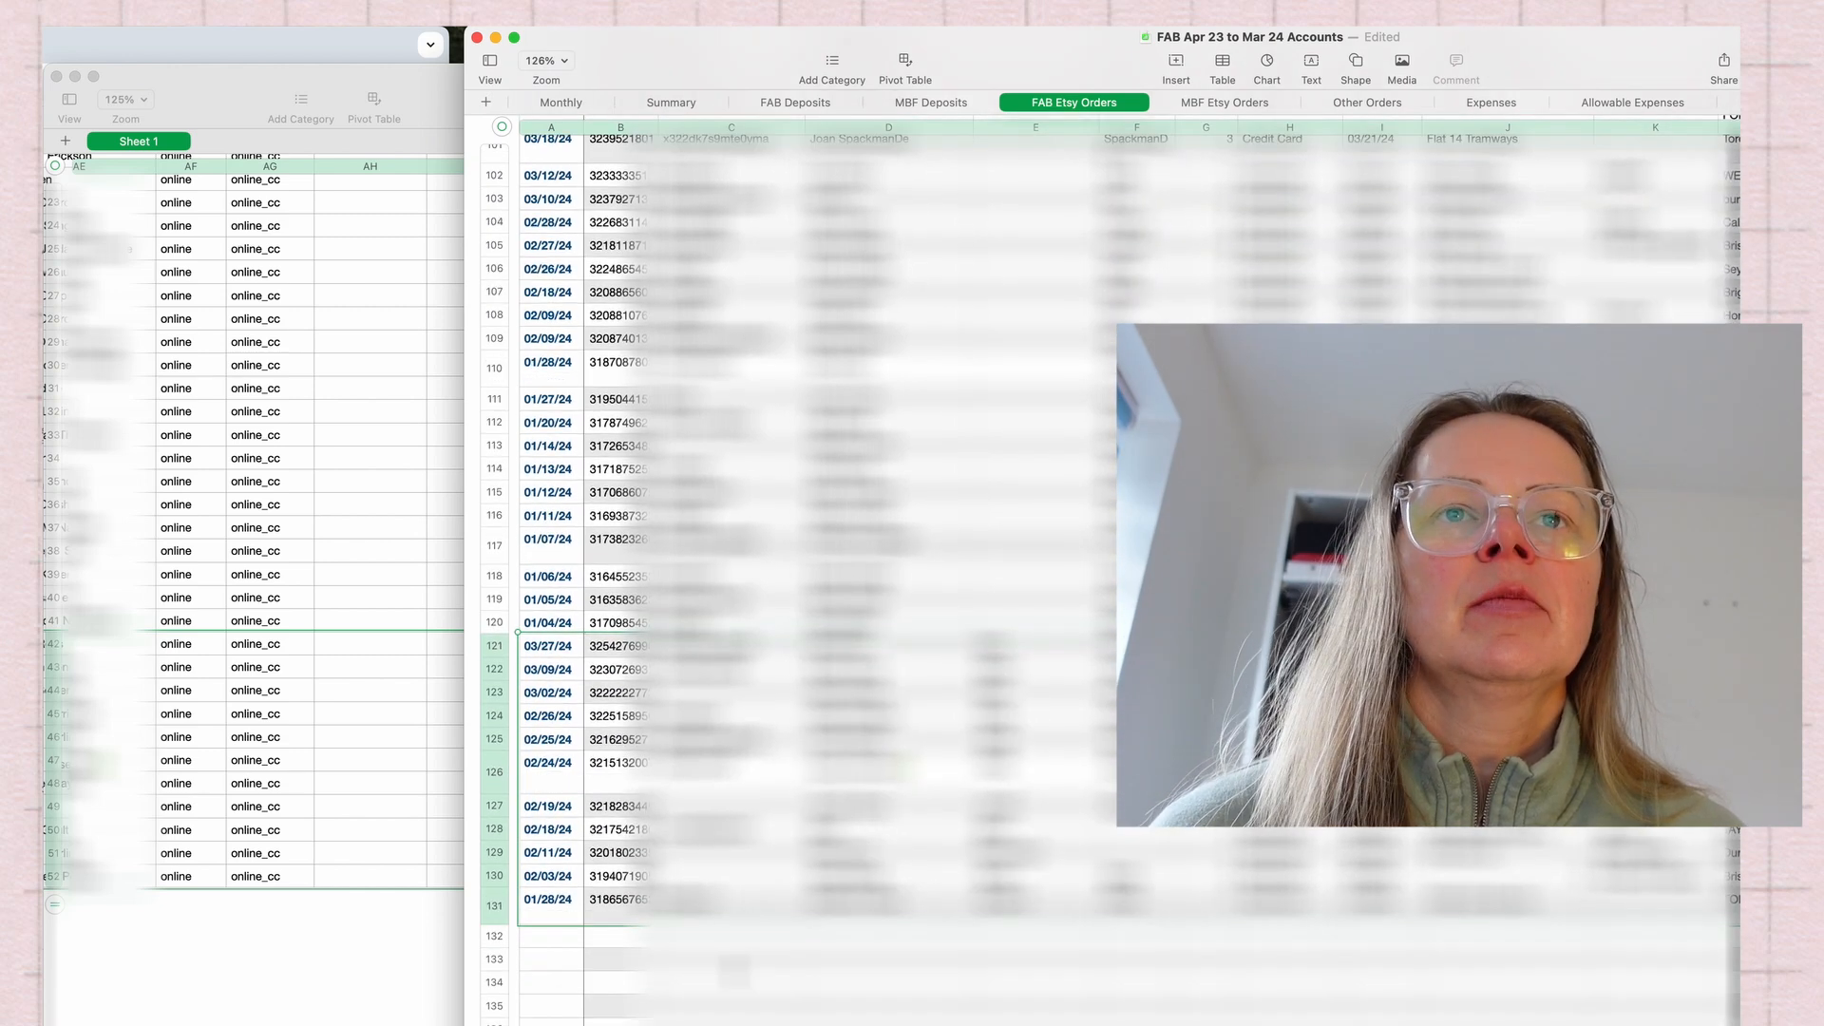
scroll(733, 970, up, 1)
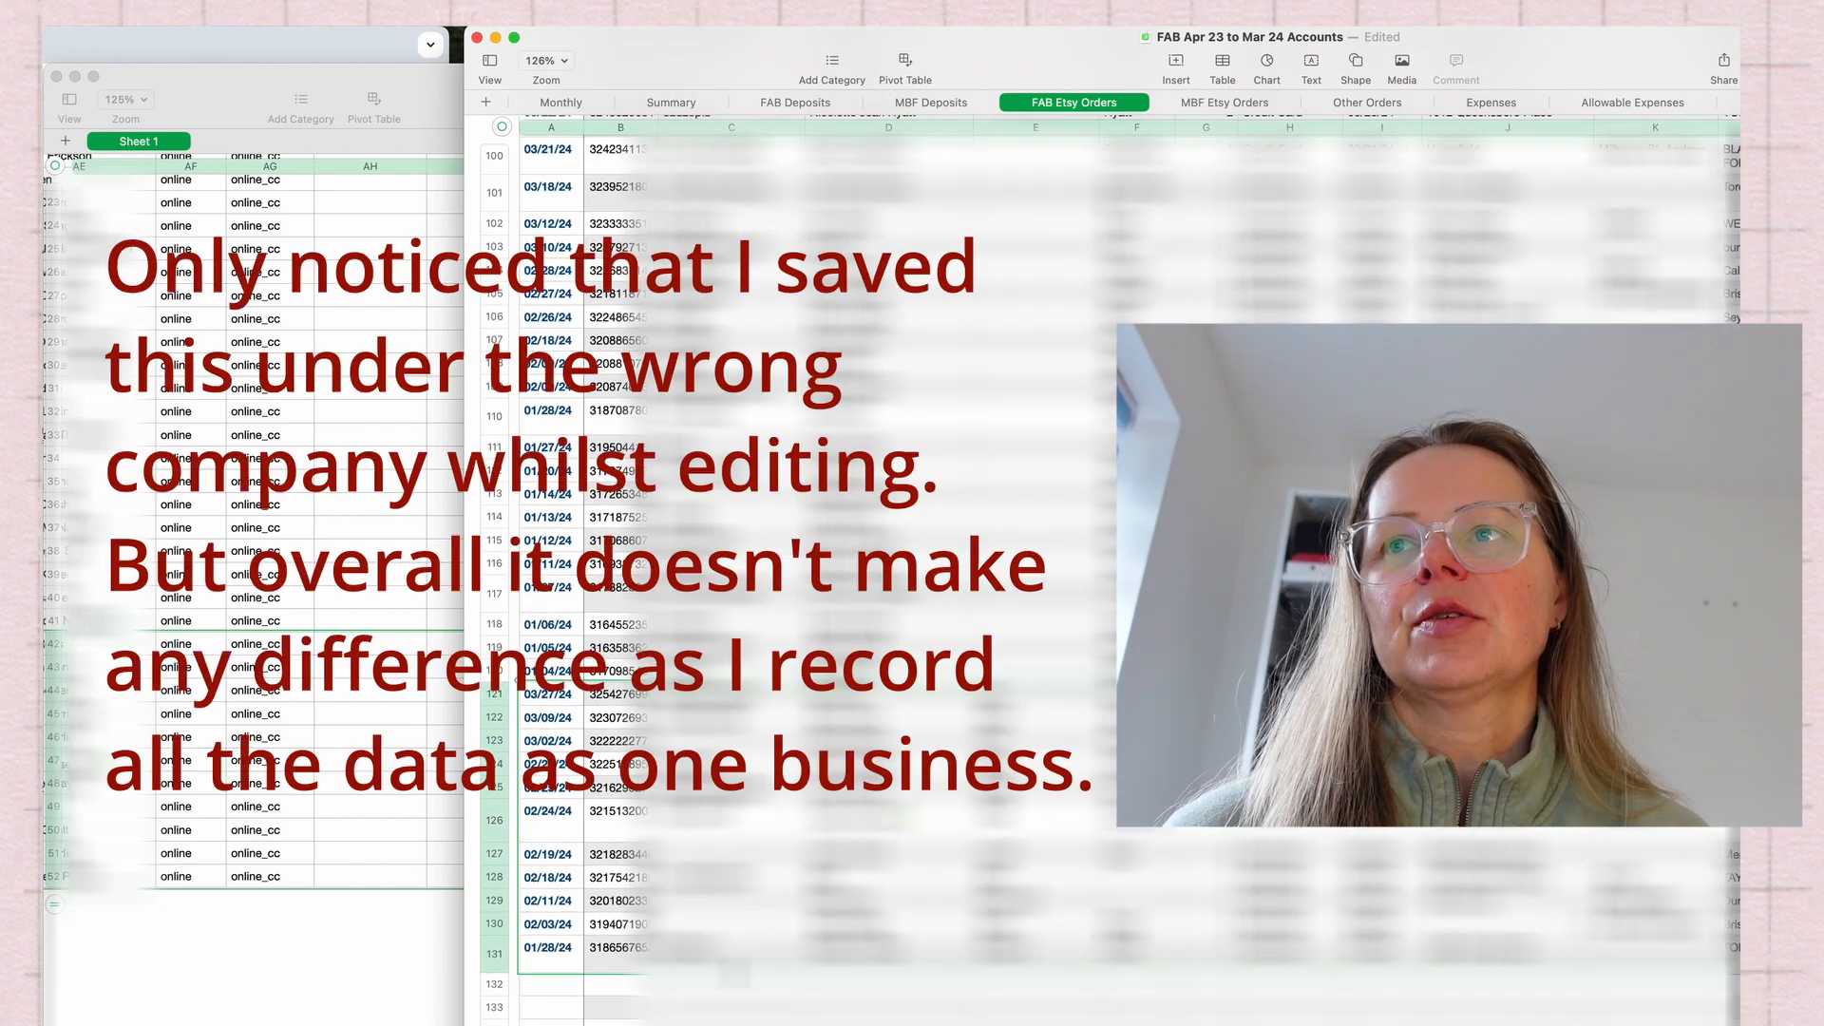
scroll(798, 570, up, 13)
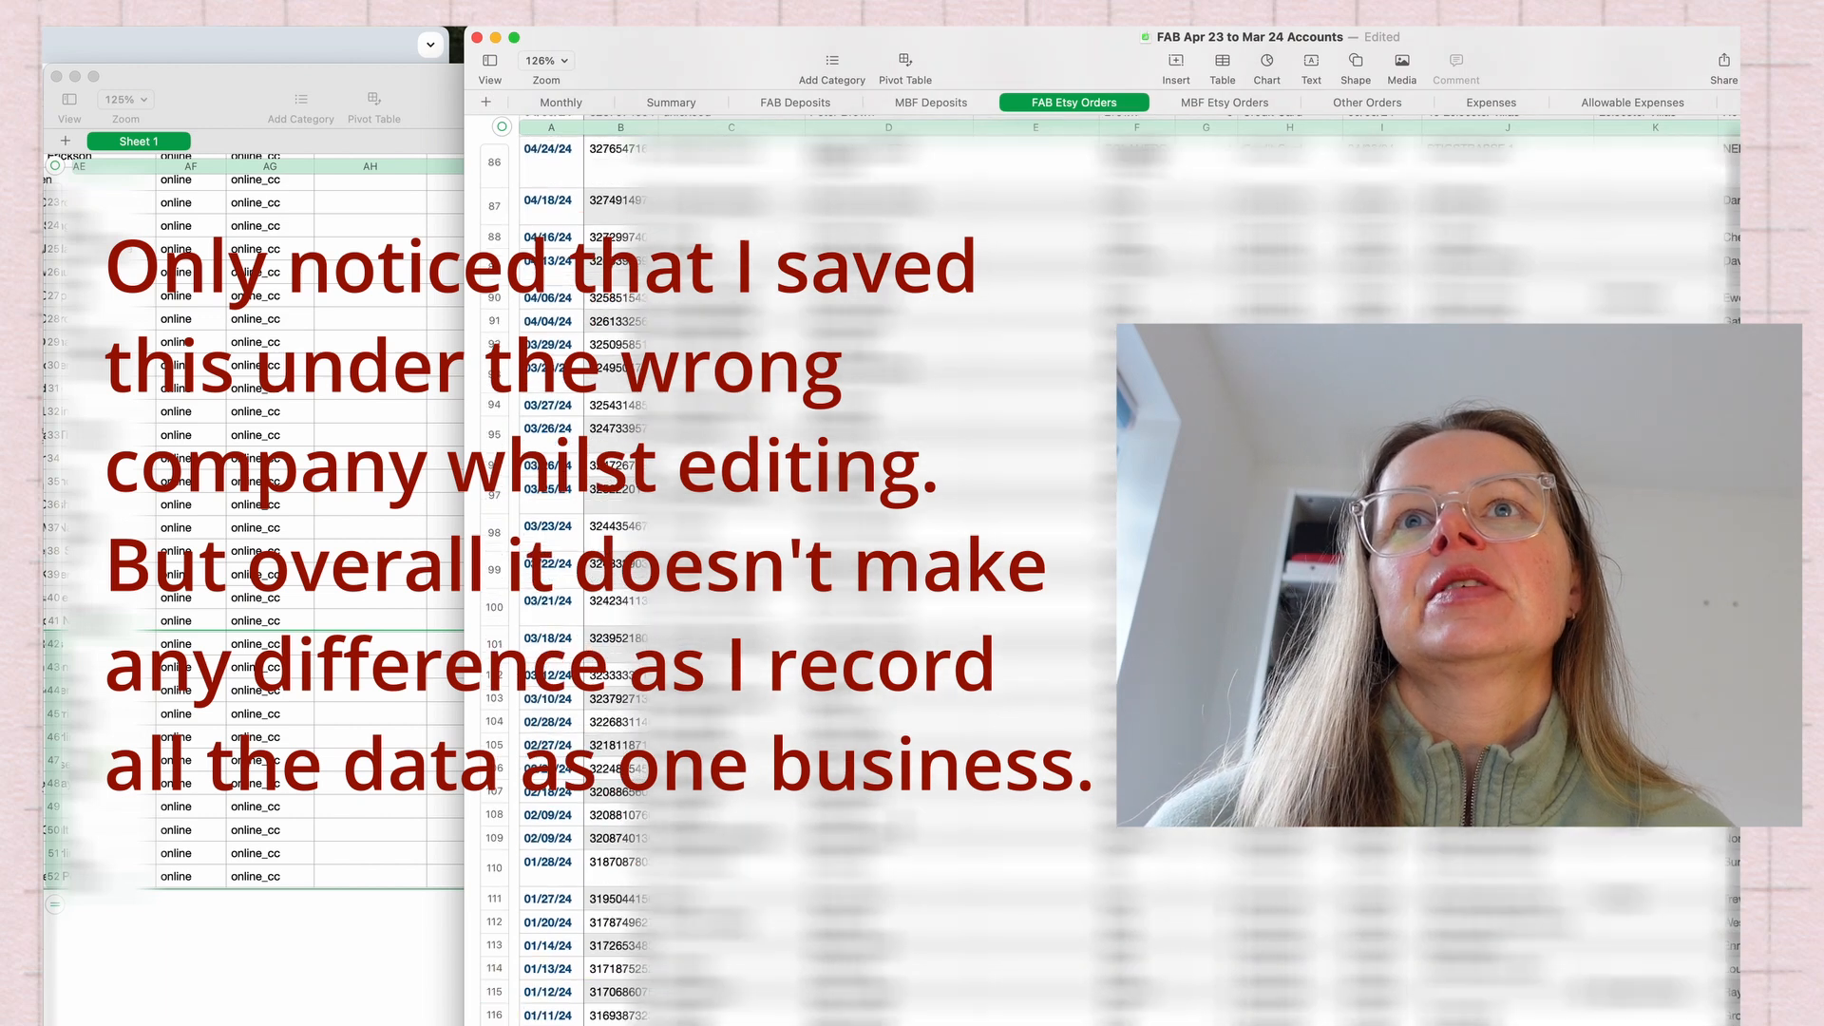
click(669, 103)
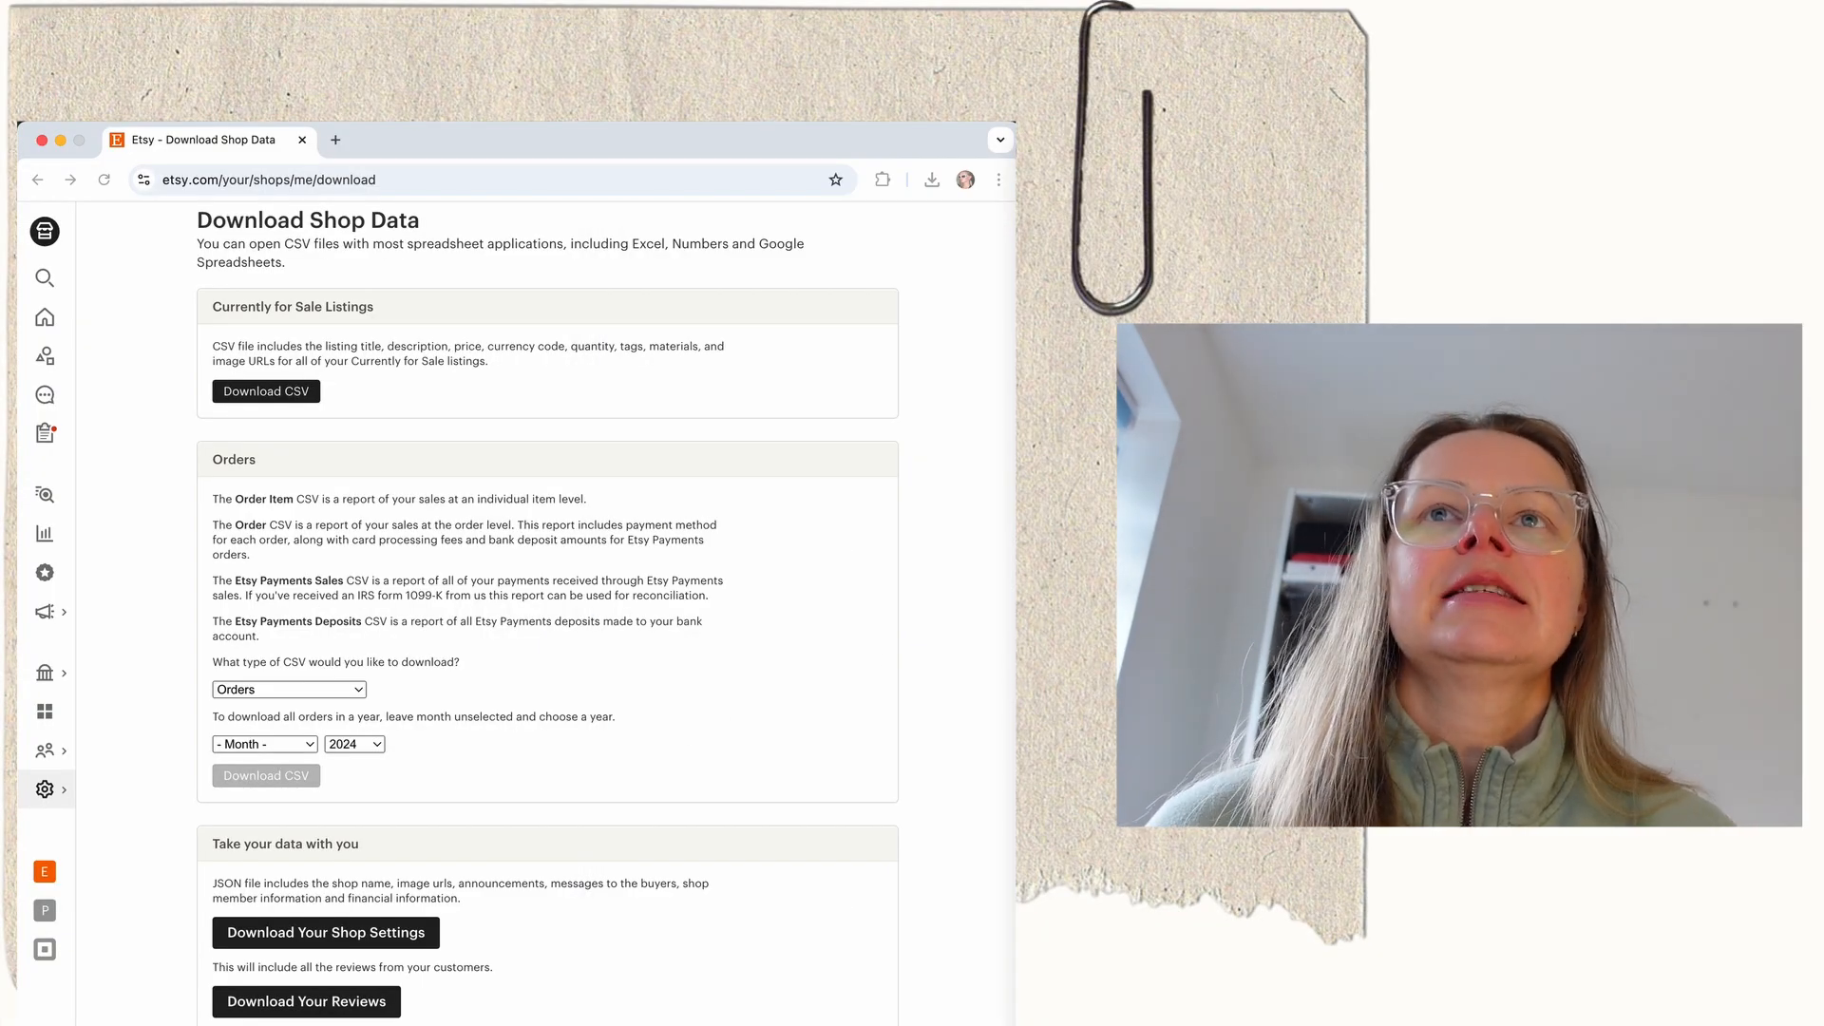
Back on Etsy's shop data page, download the Etsy Payments Deposits CSV for the year 2023
click(361, 695)
click(359, 691)
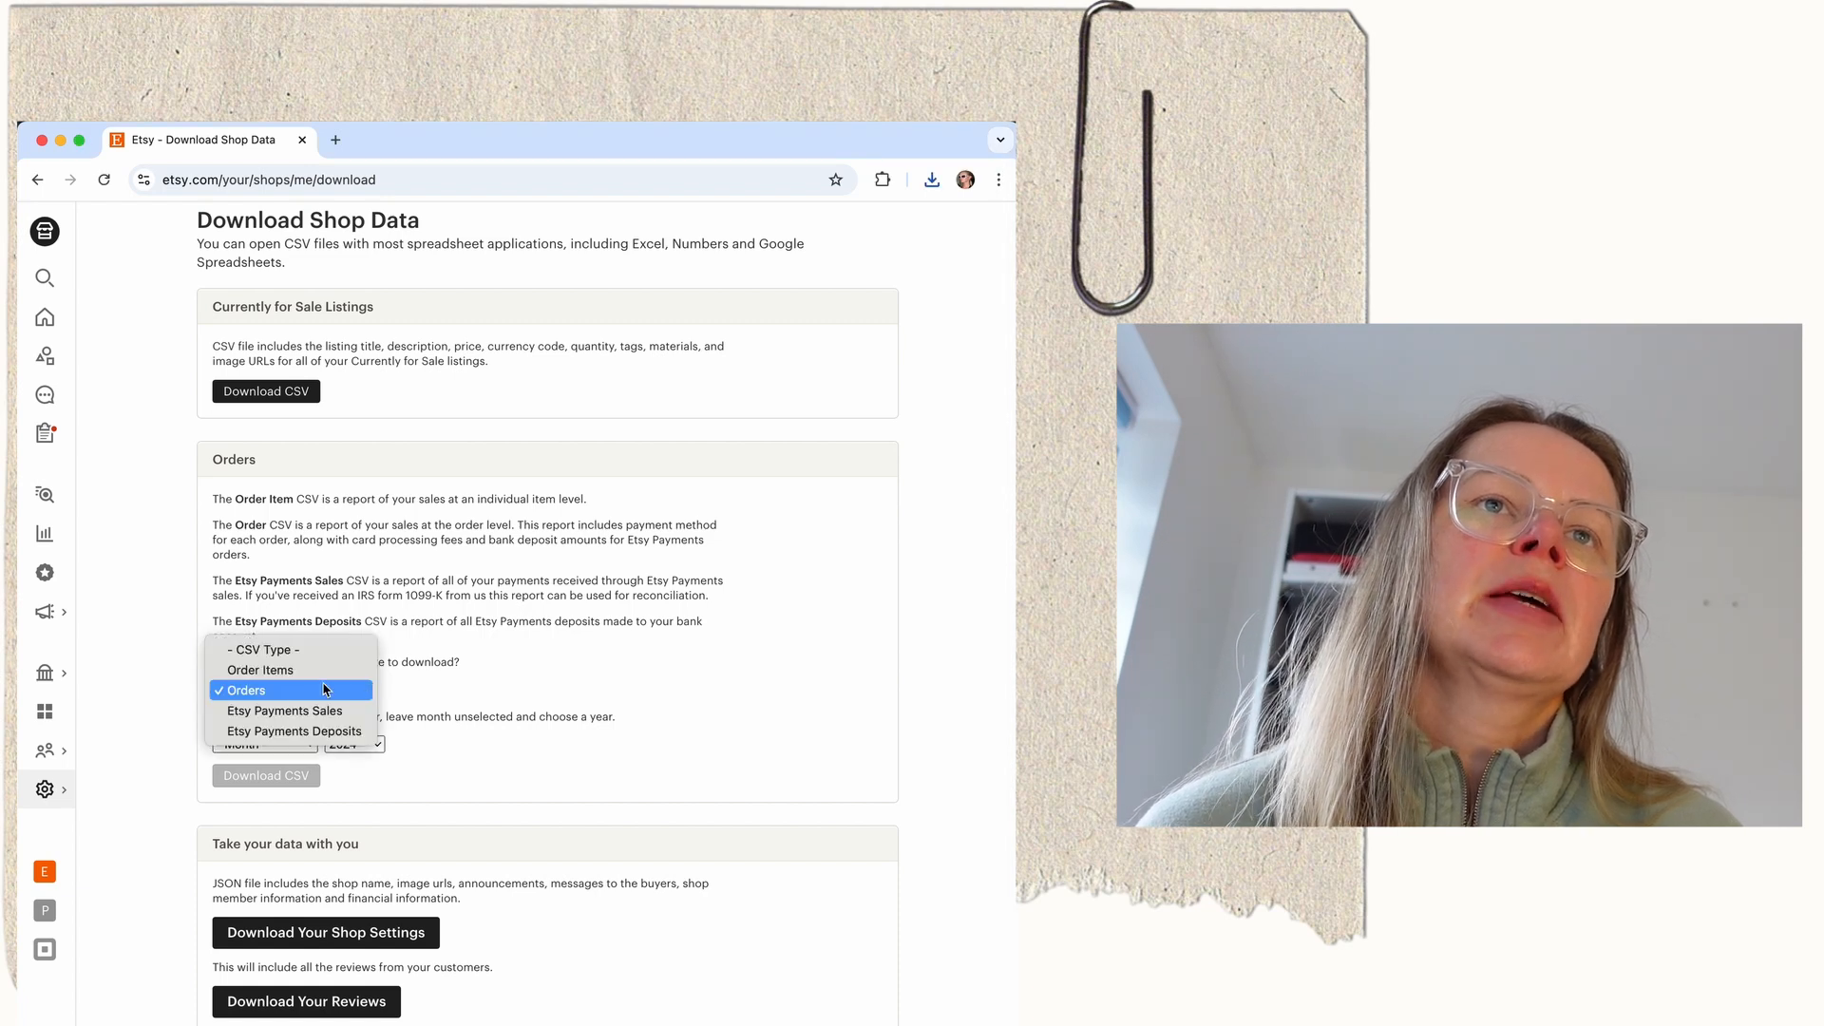
click(260, 732)
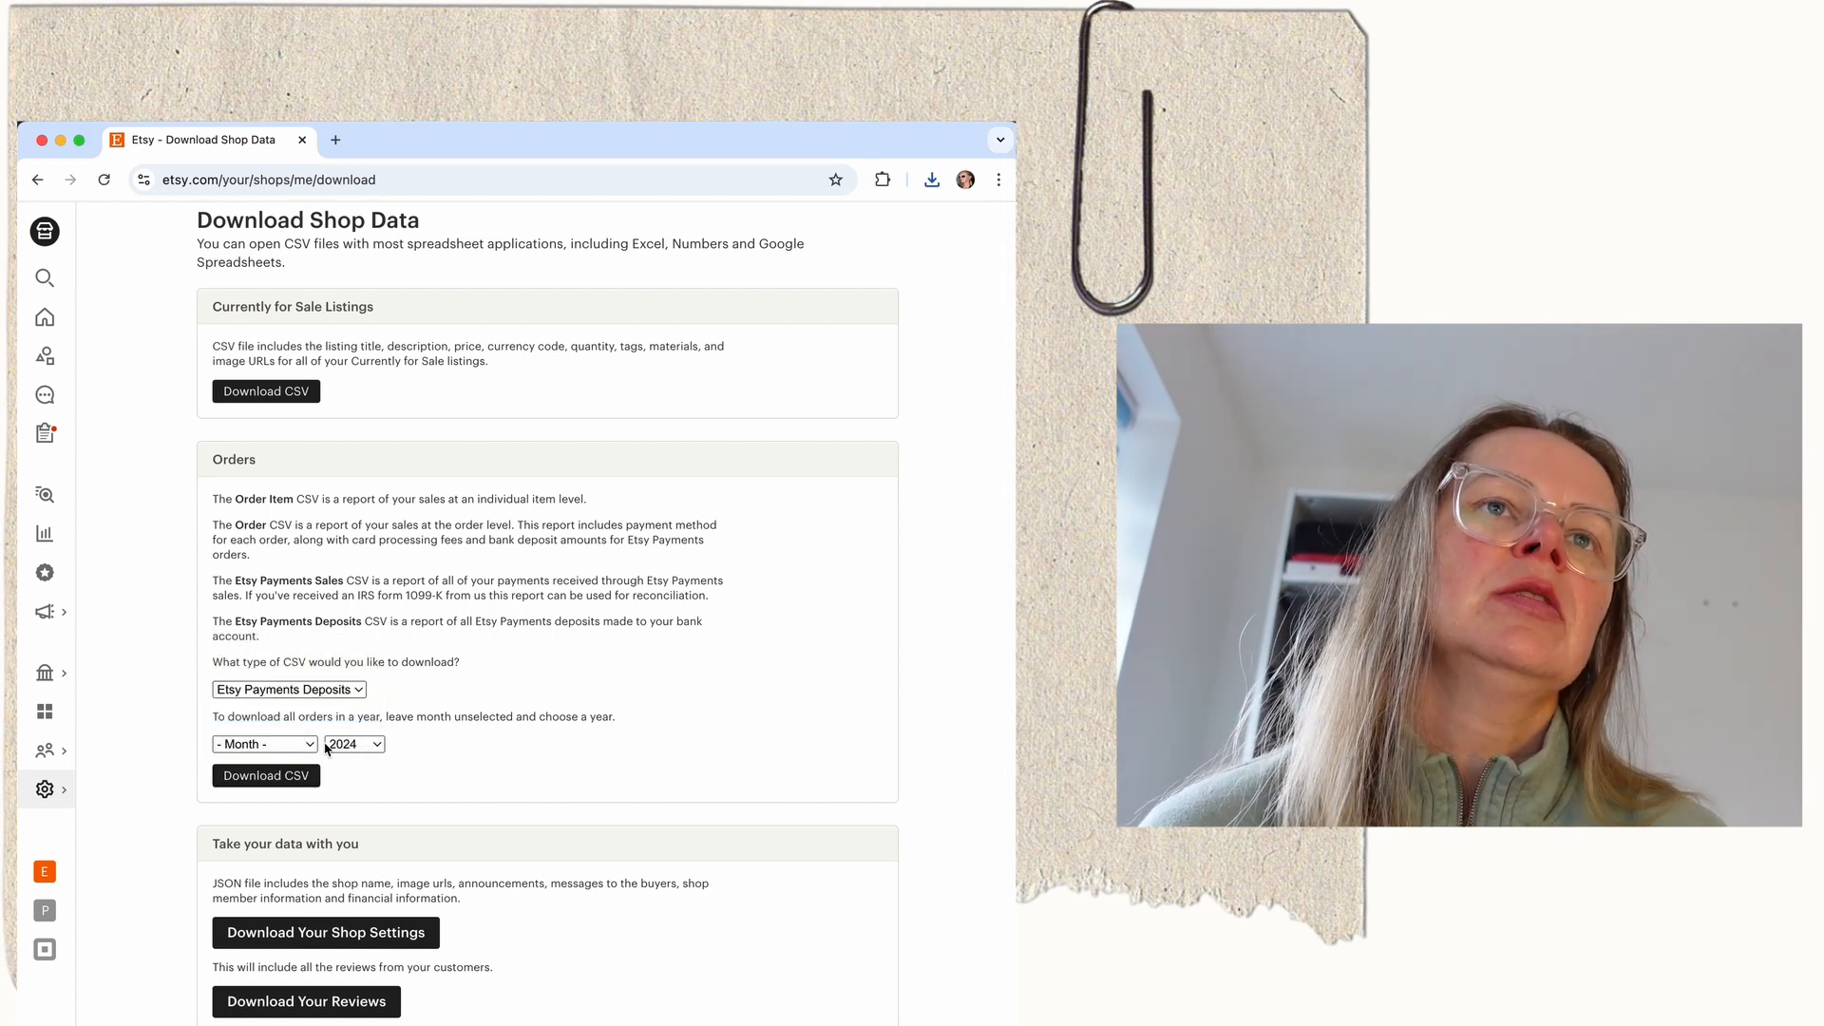
click(374, 746)
click(359, 767)
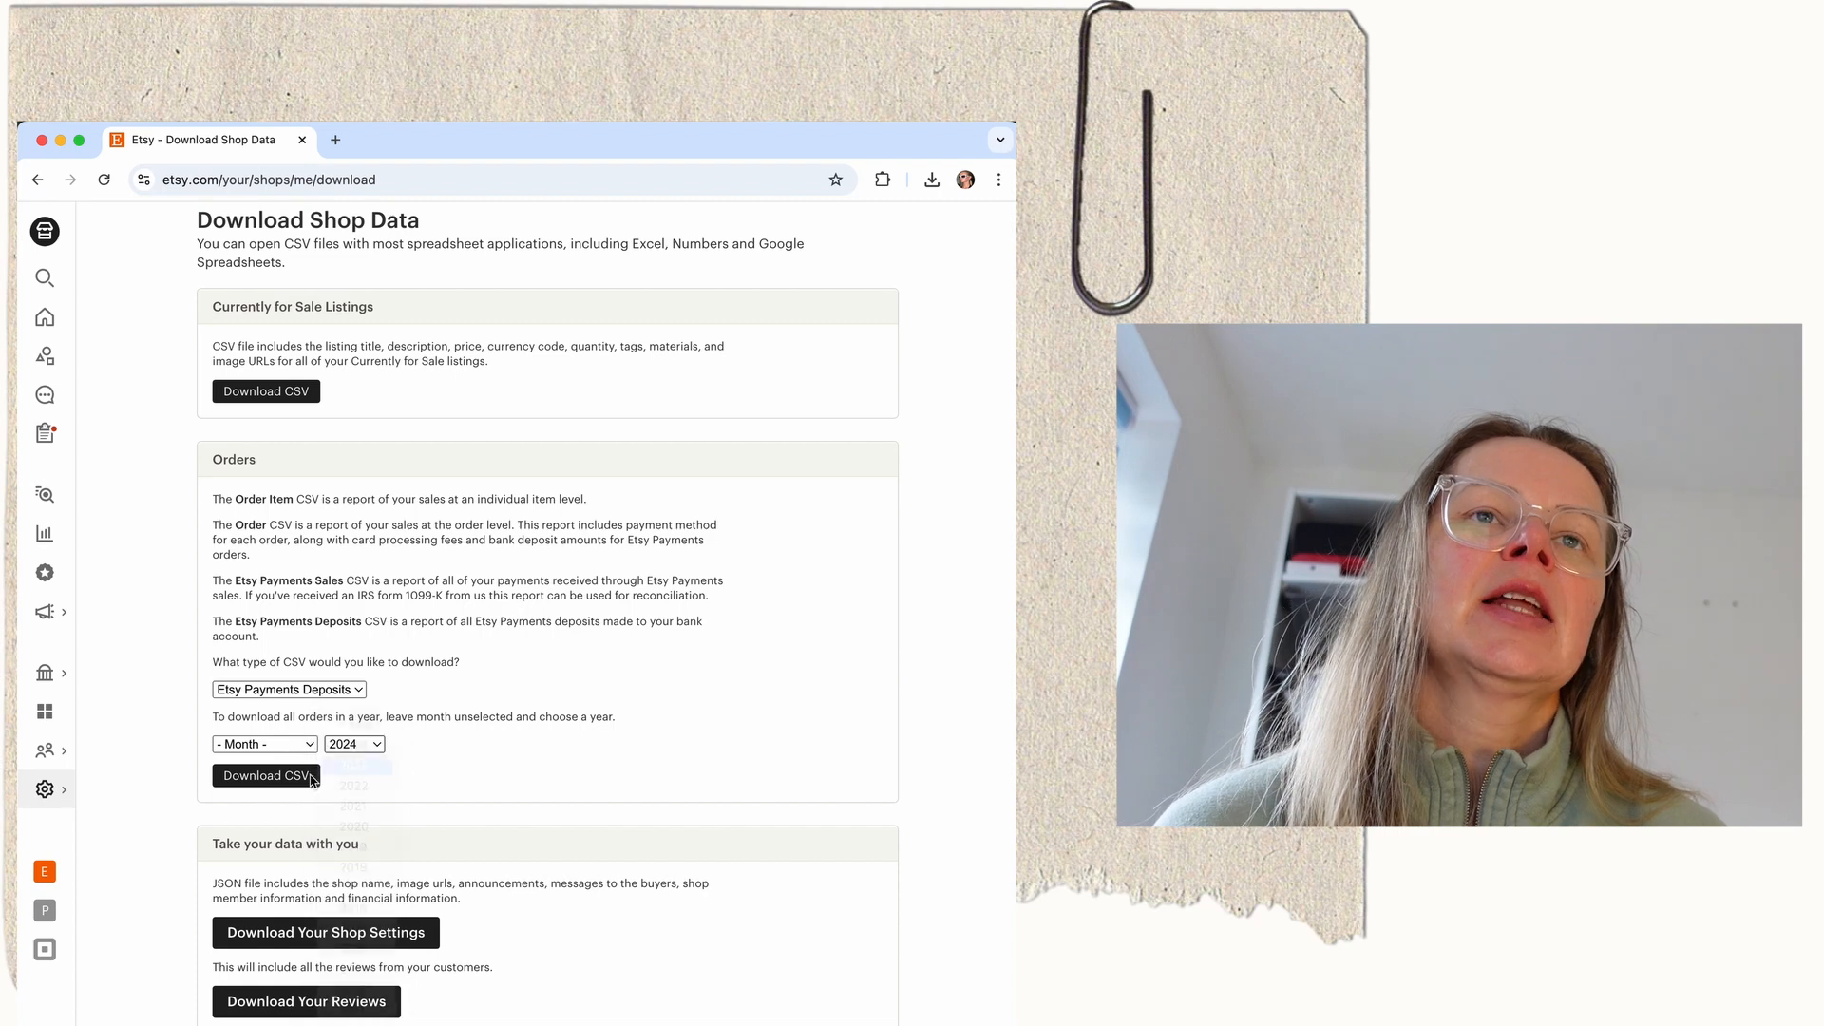
click(264, 777)
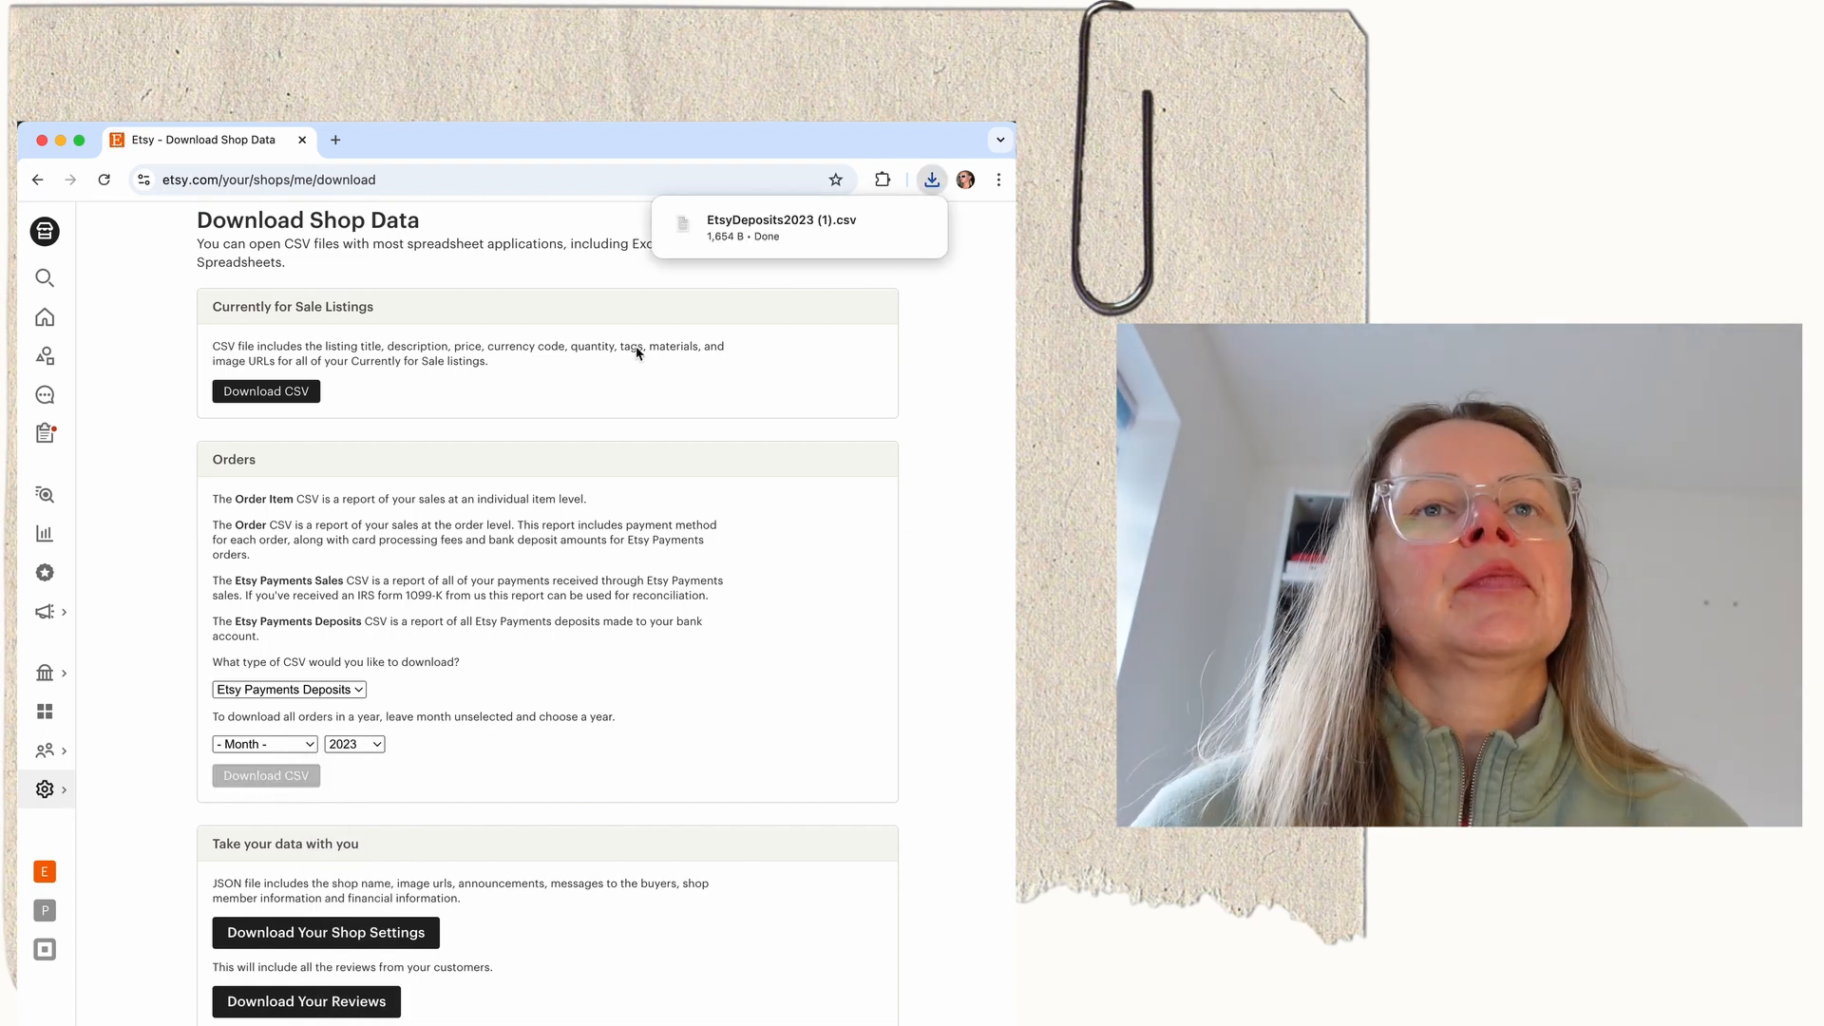
Open the 2023 deposits CSV, copy the rows from 03 April to 25 December 2023, and close the file
click(724, 233)
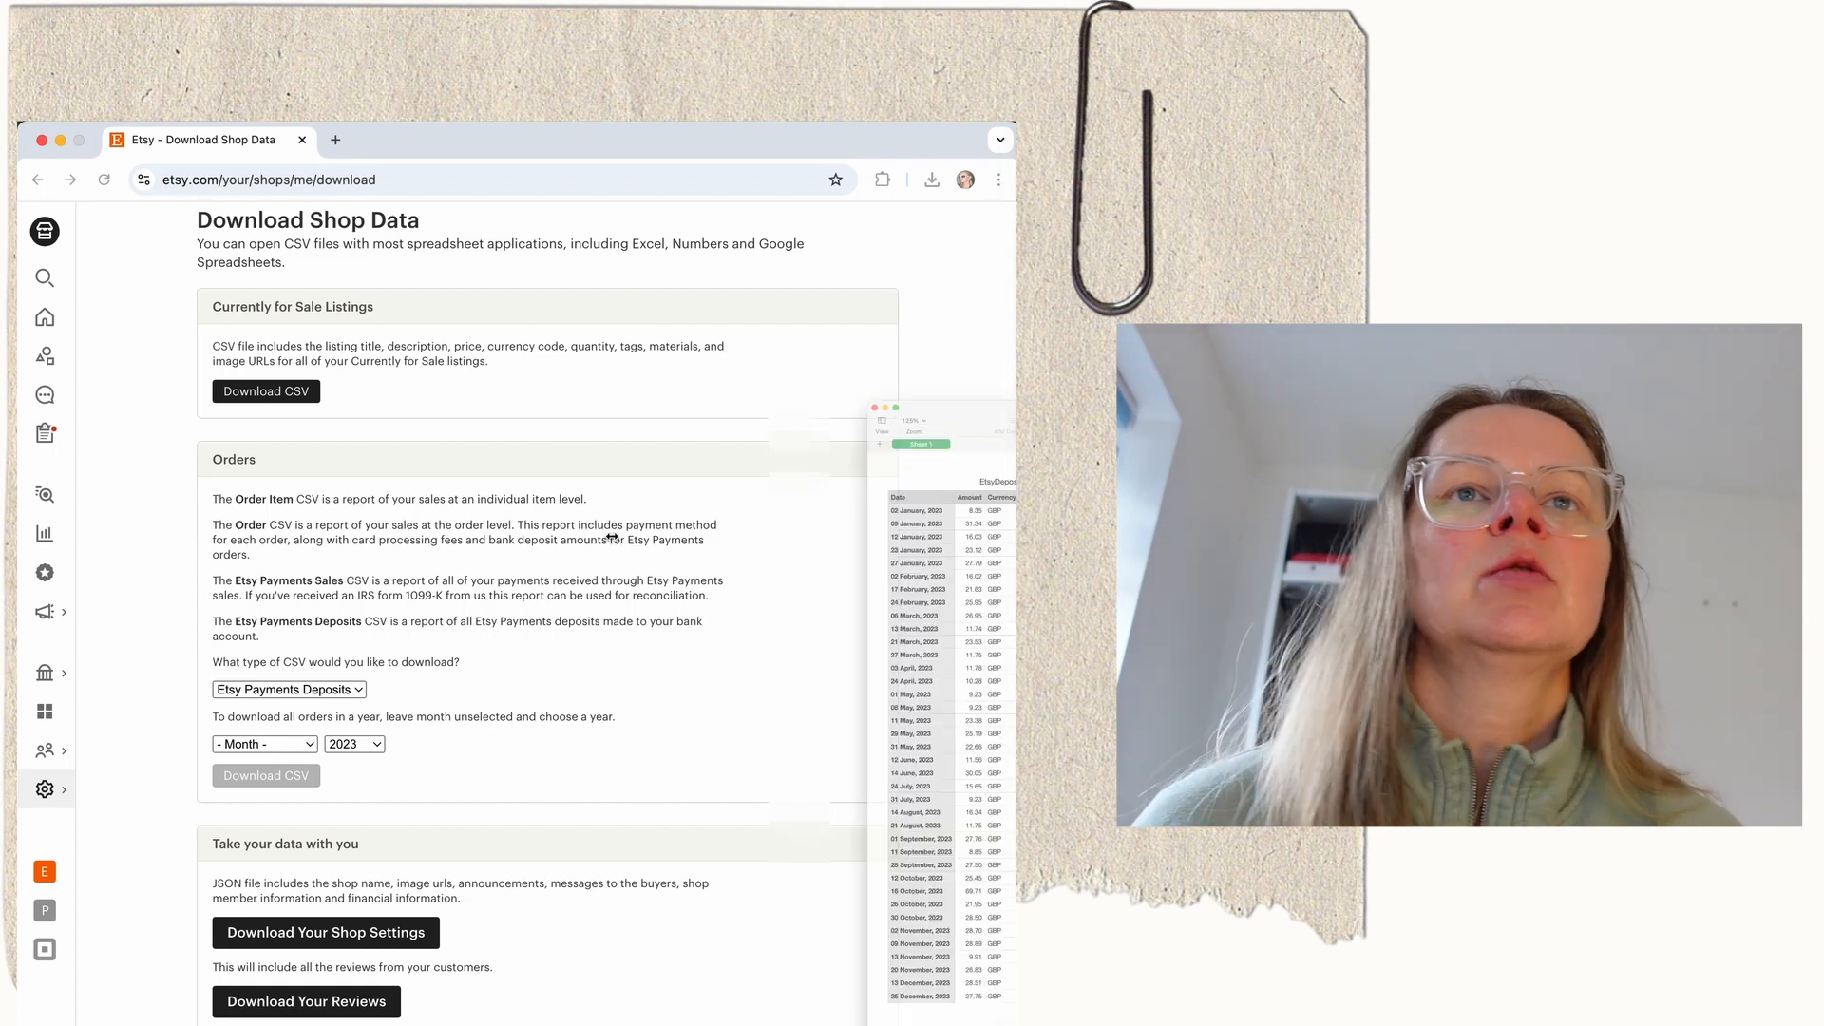
scroll(668, 423, down, 5)
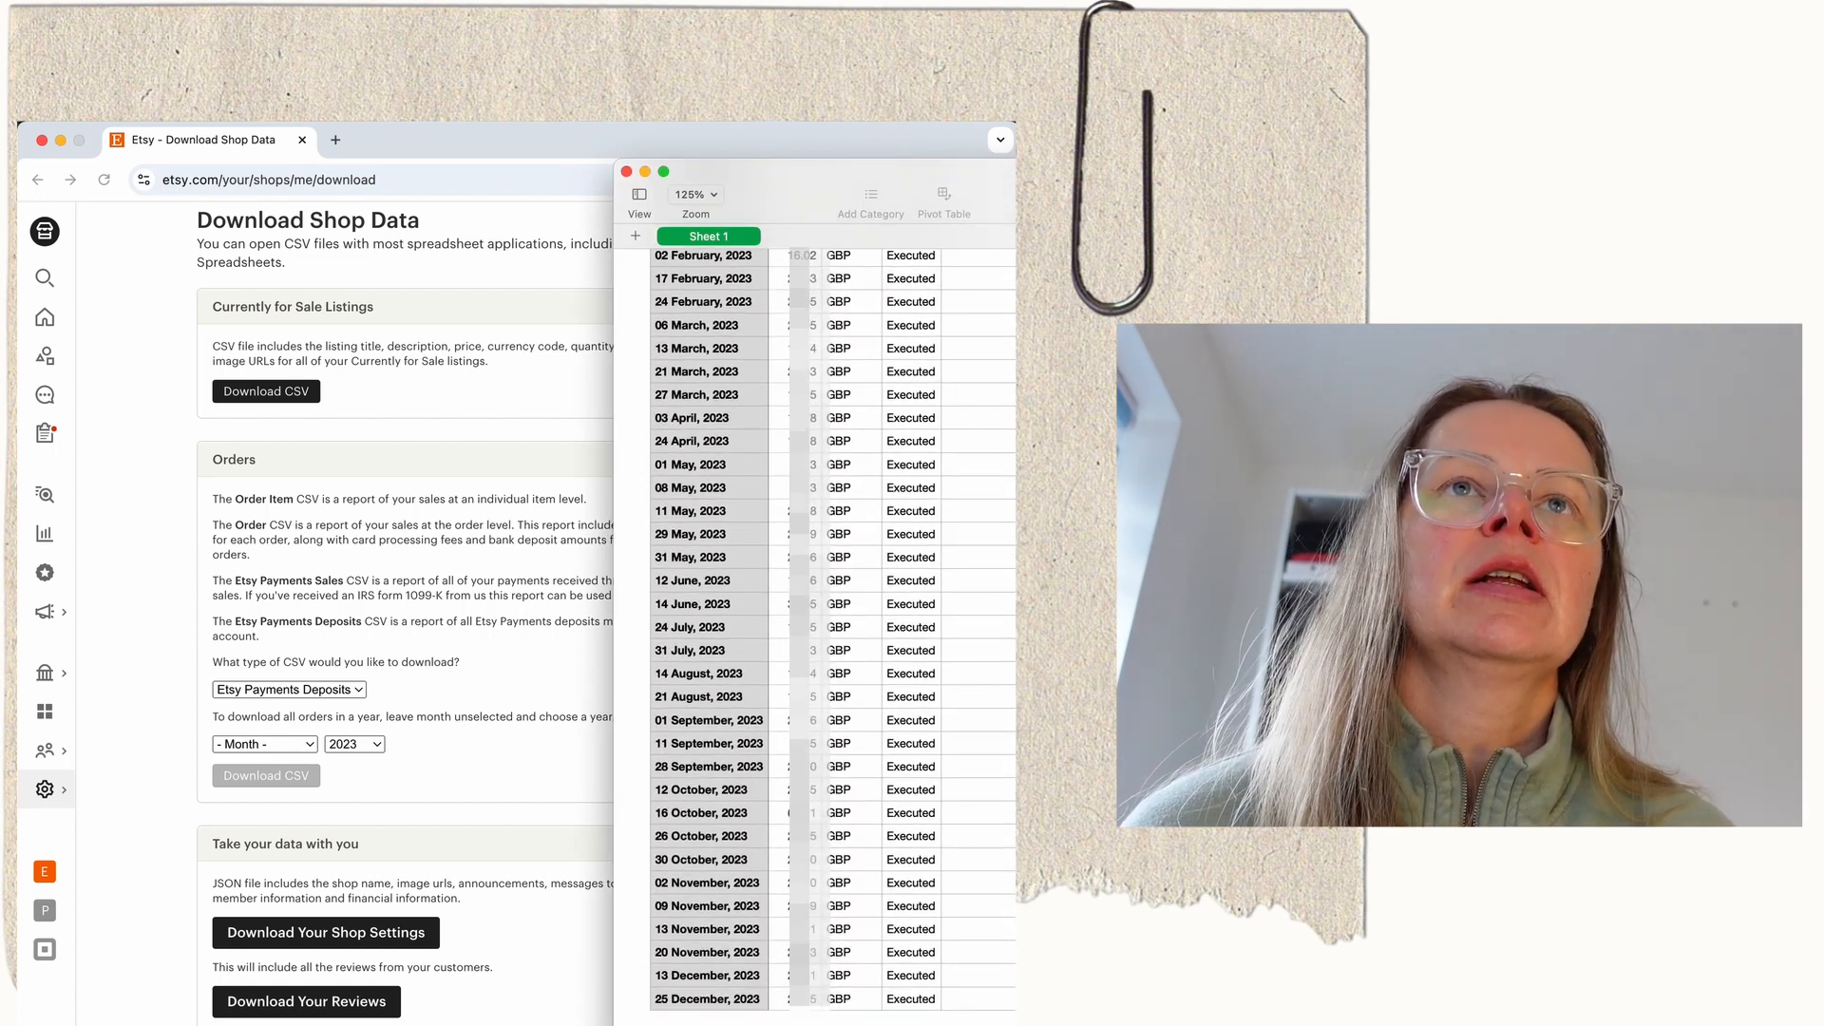
click(668, 423)
drag(667, 422, 984, 1020)
right_click(971, 736)
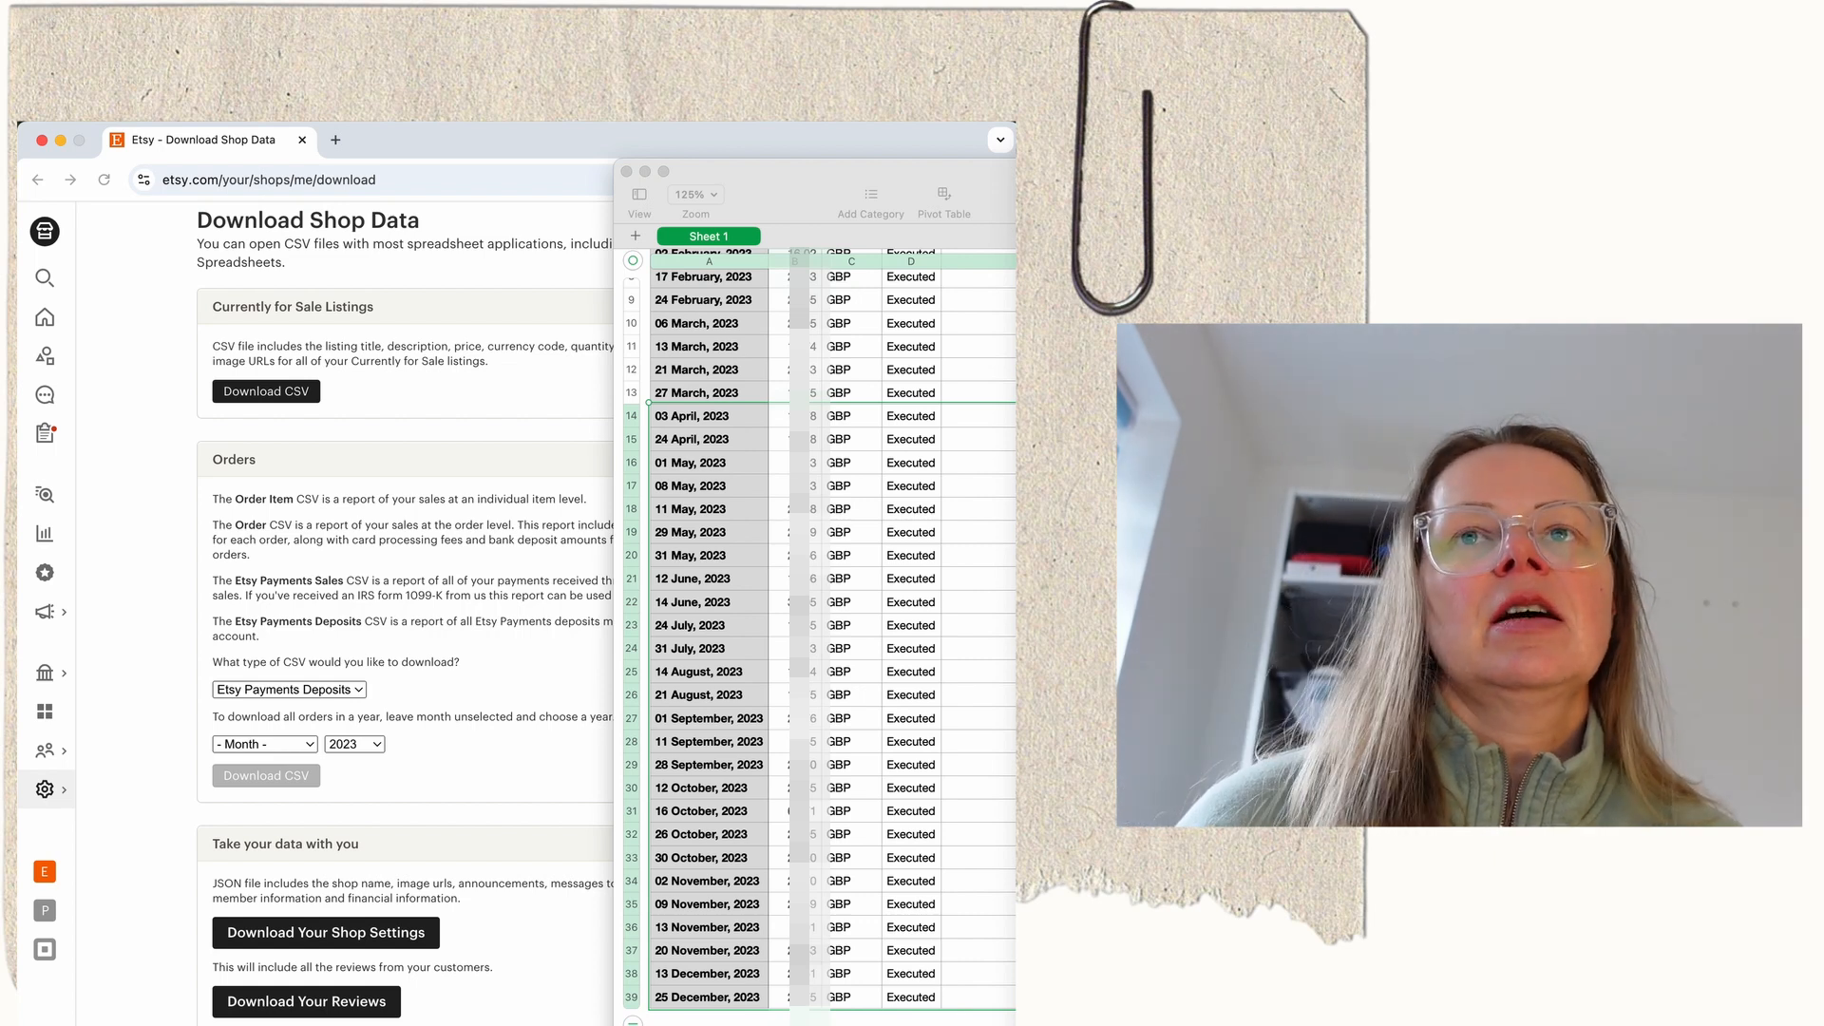
click(752, 765)
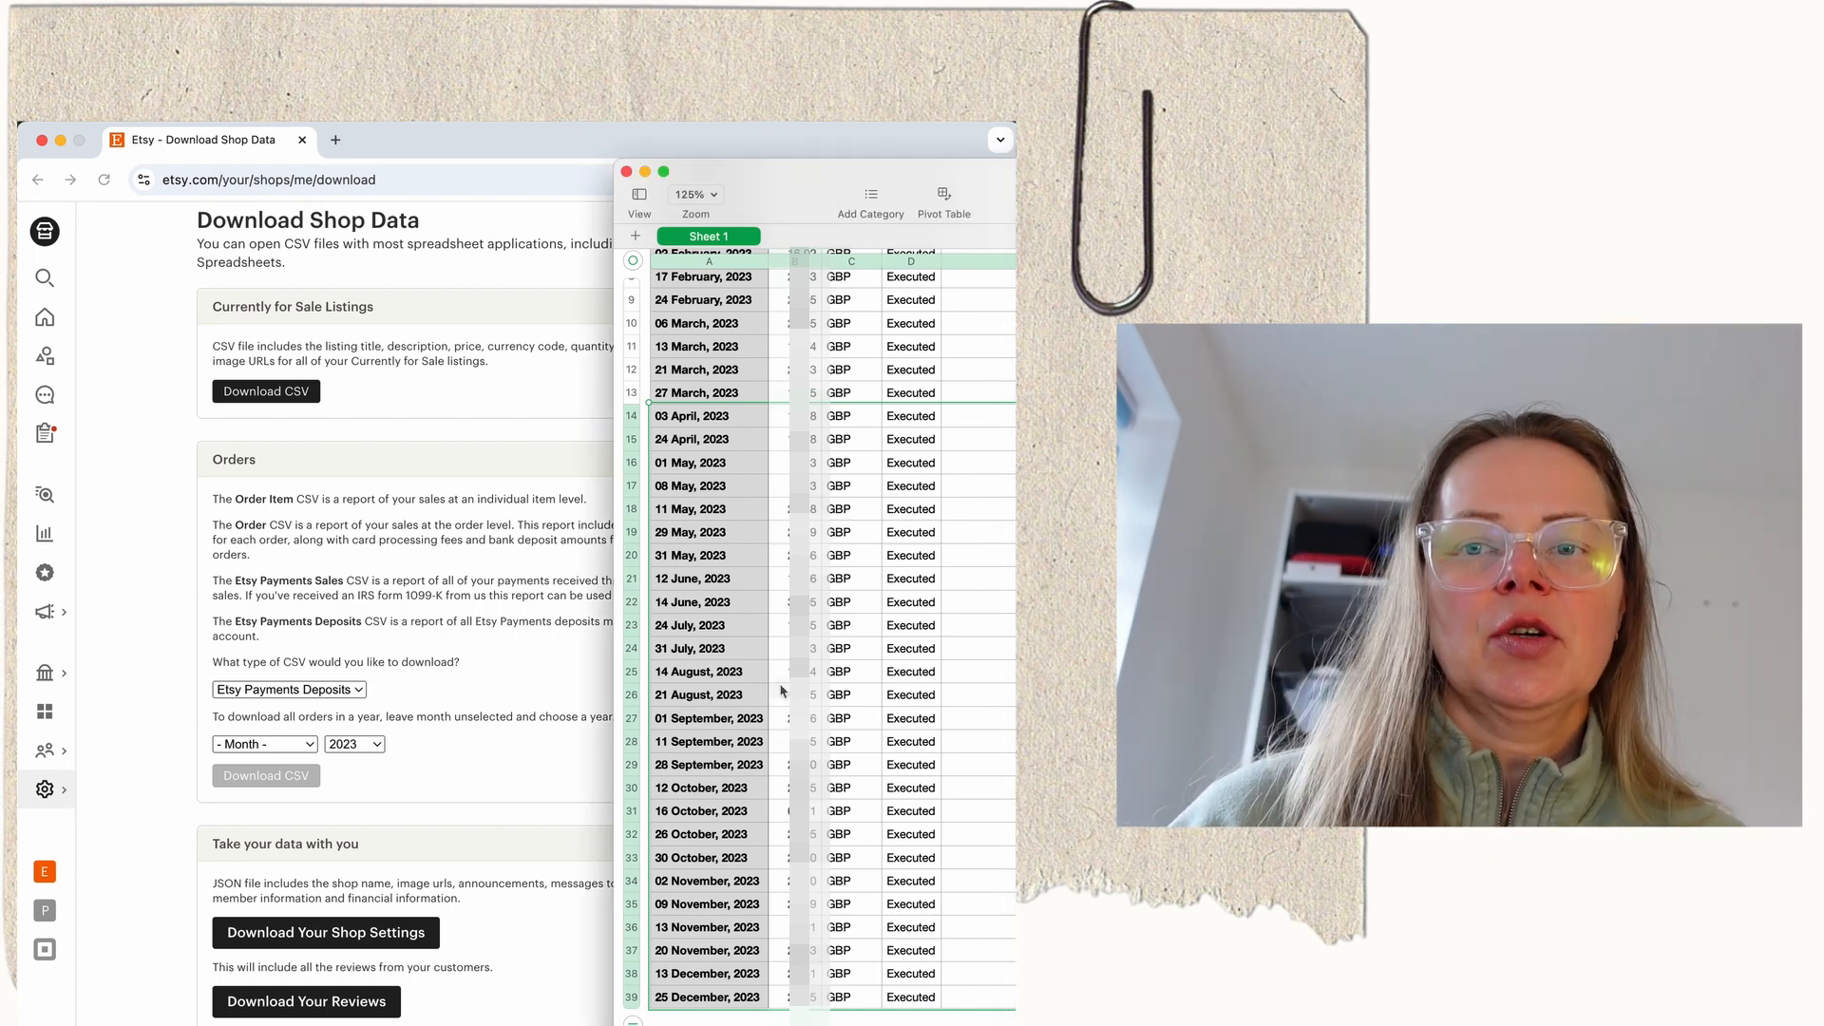
click(626, 171)
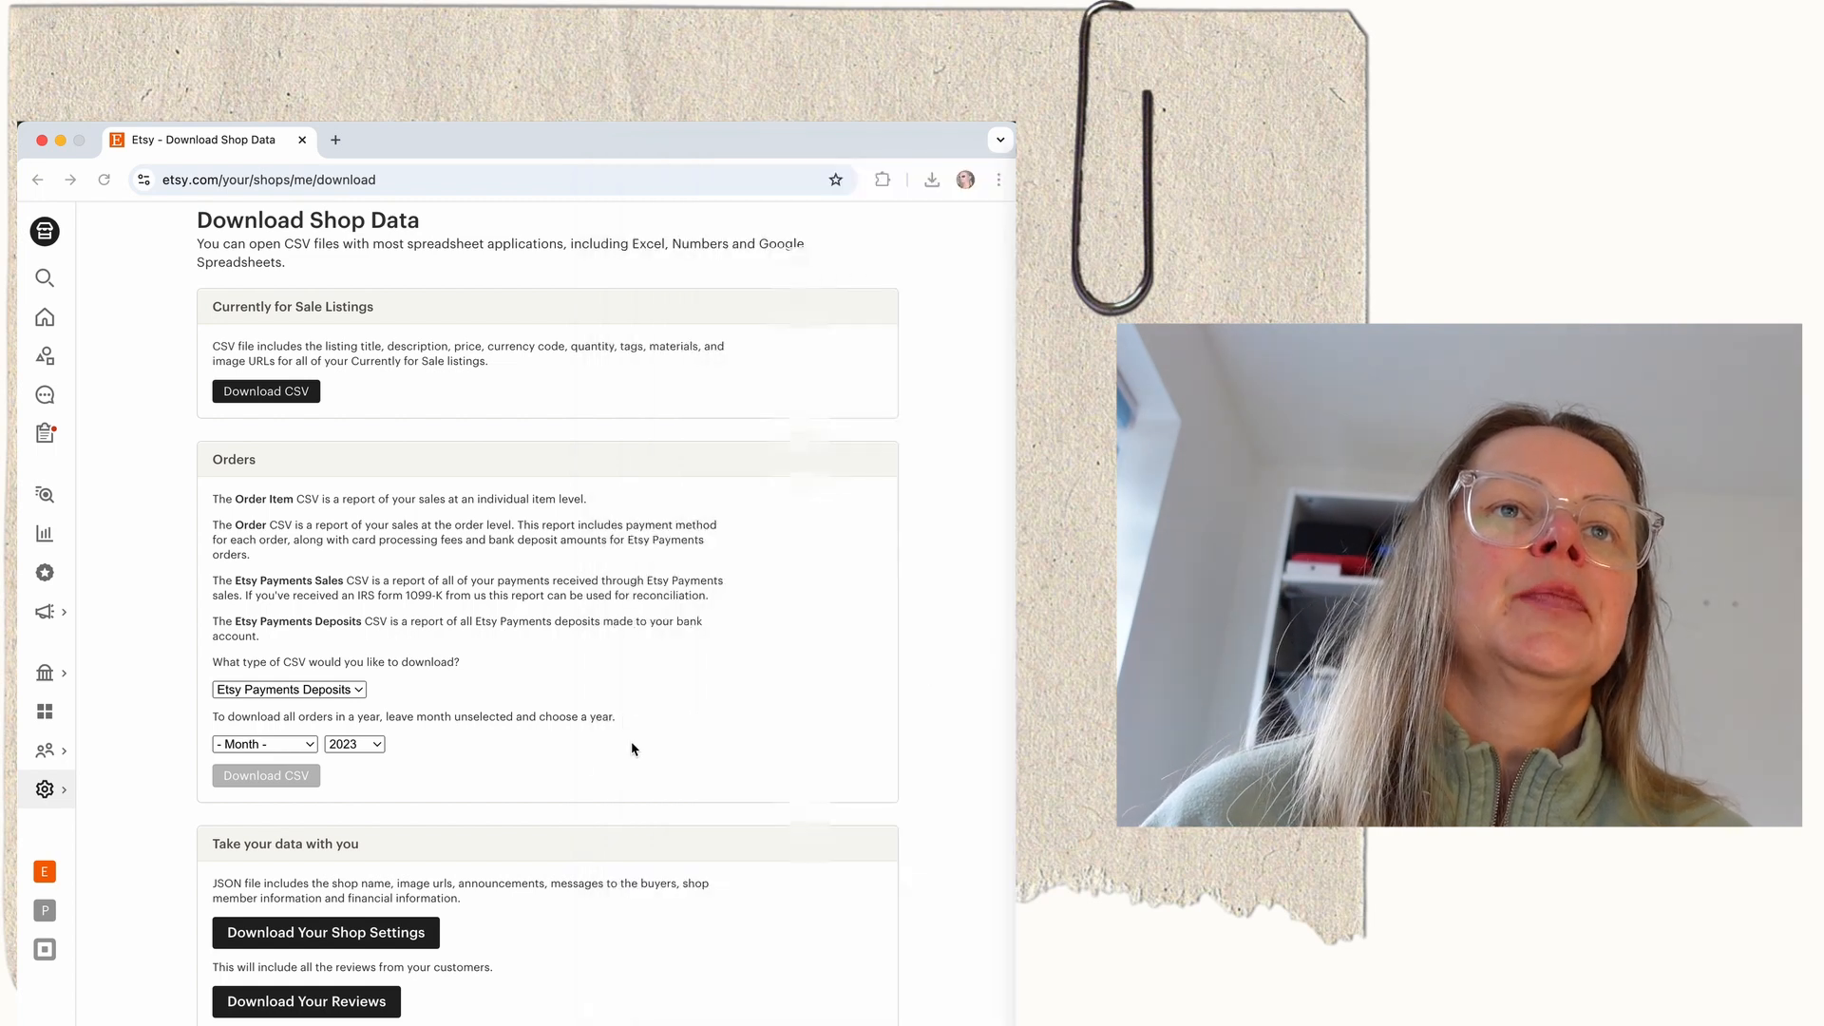
Download the Etsy Payments Deposits CSV for 2024 and select its rows from 05 February to 11 March 2024
click(378, 751)
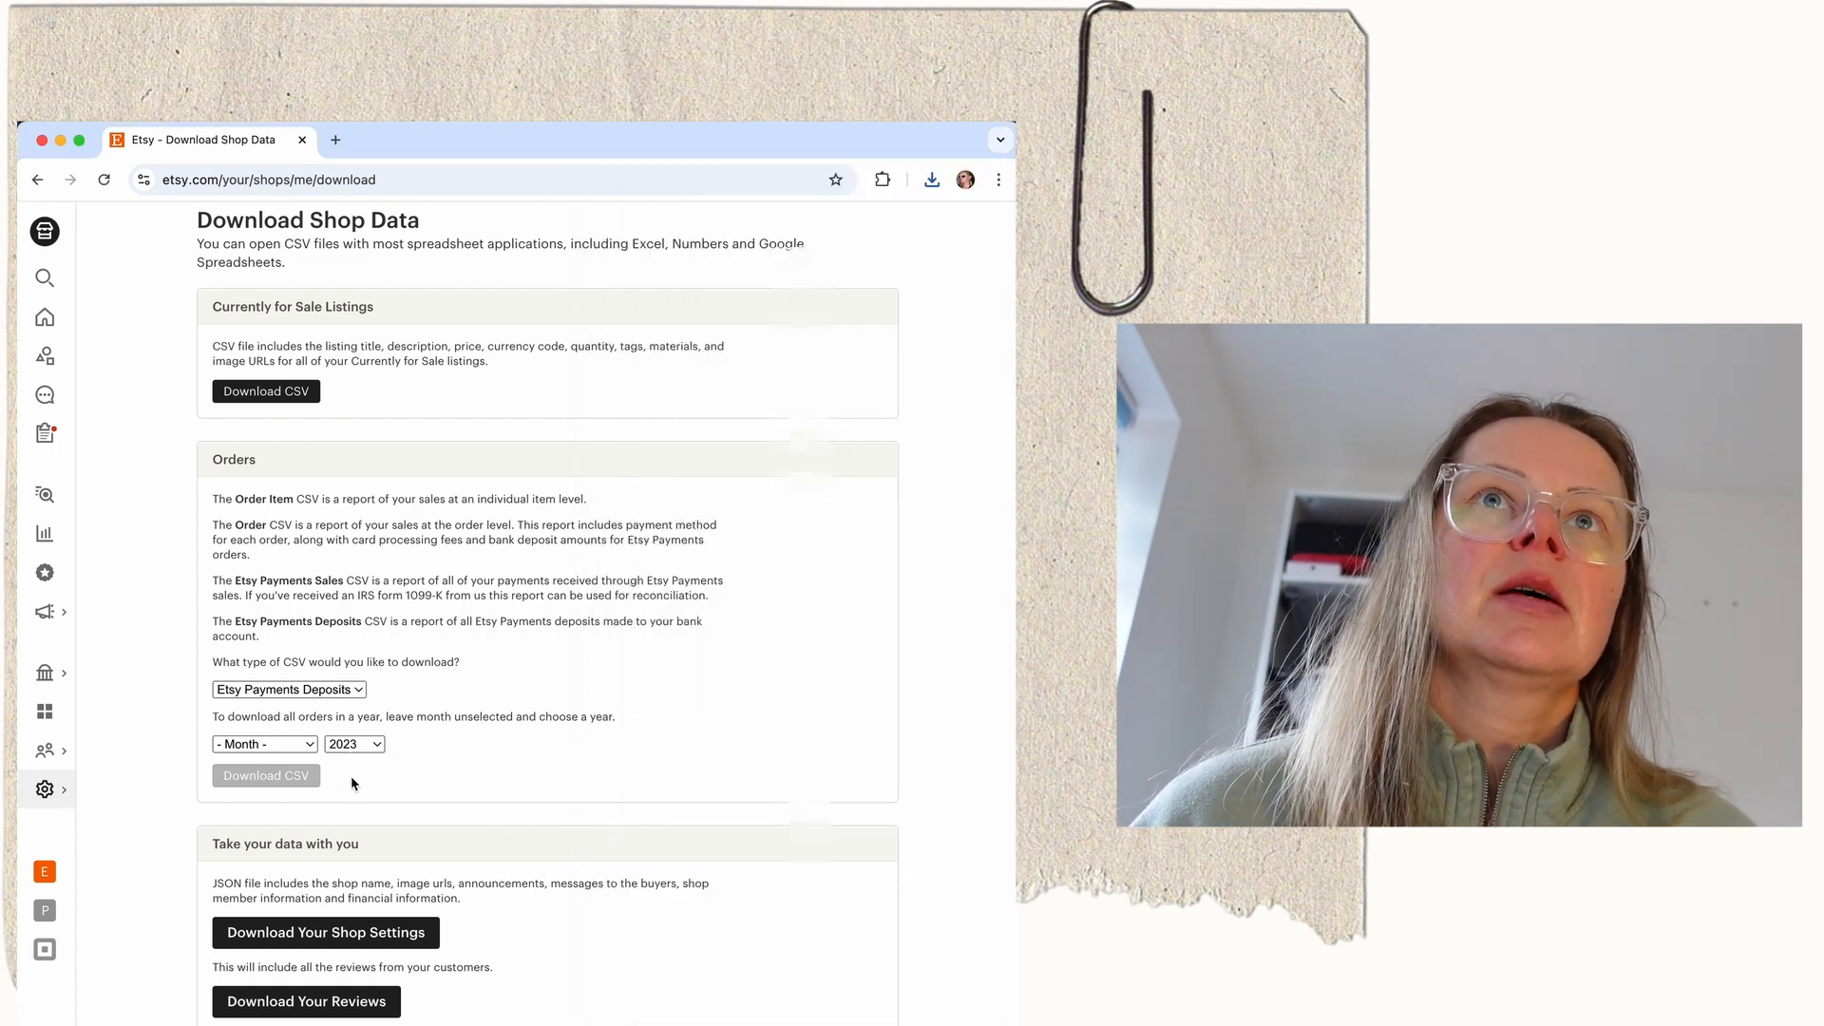
click(377, 745)
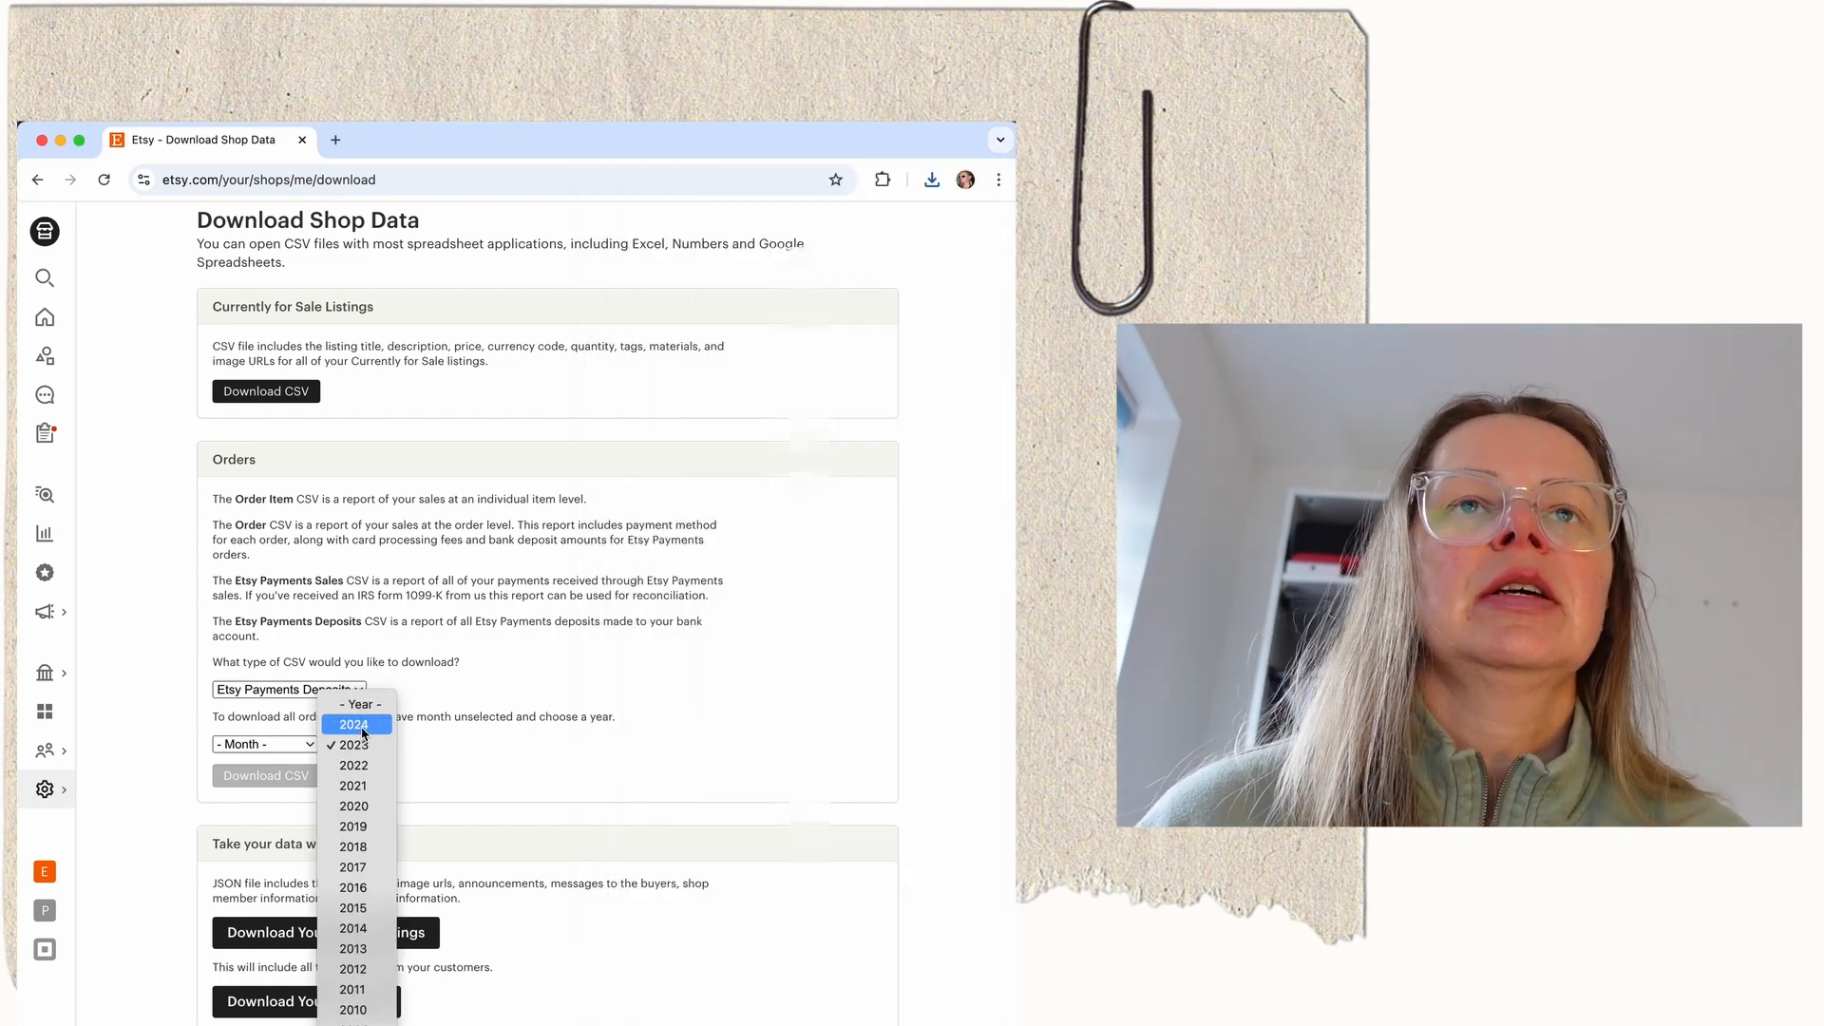
click(362, 728)
click(266, 775)
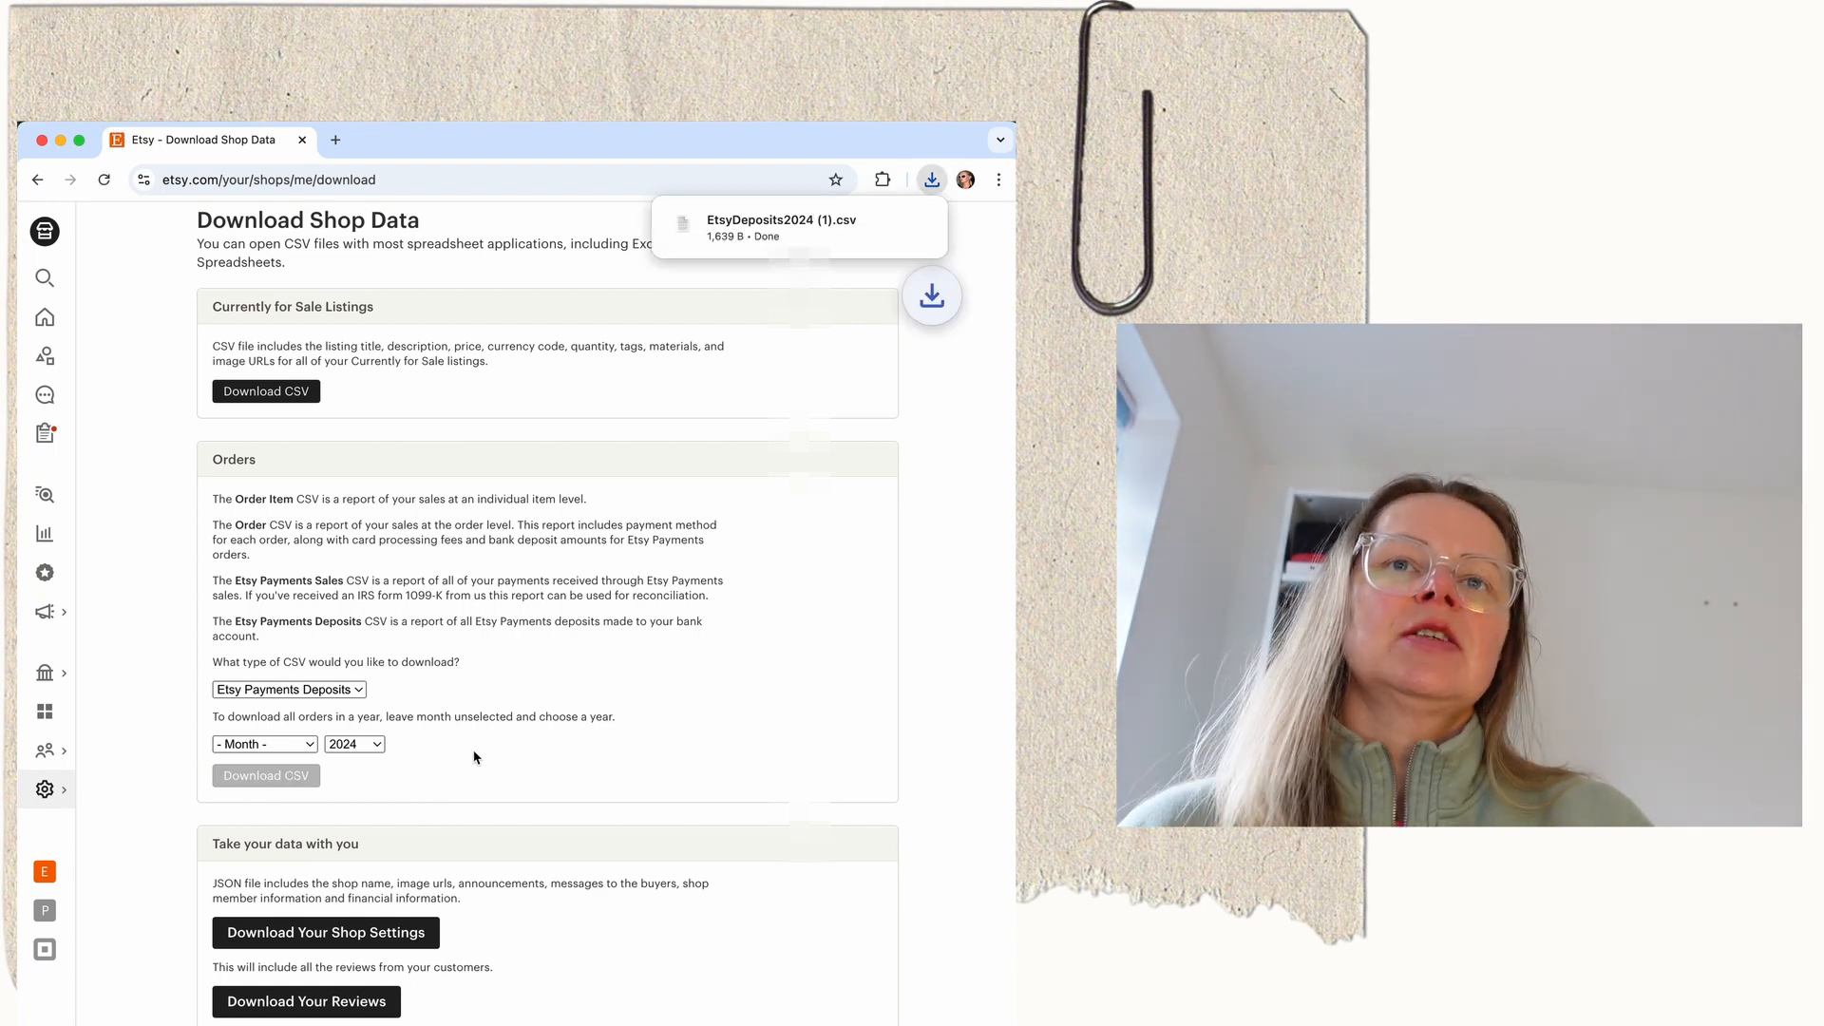
click(730, 229)
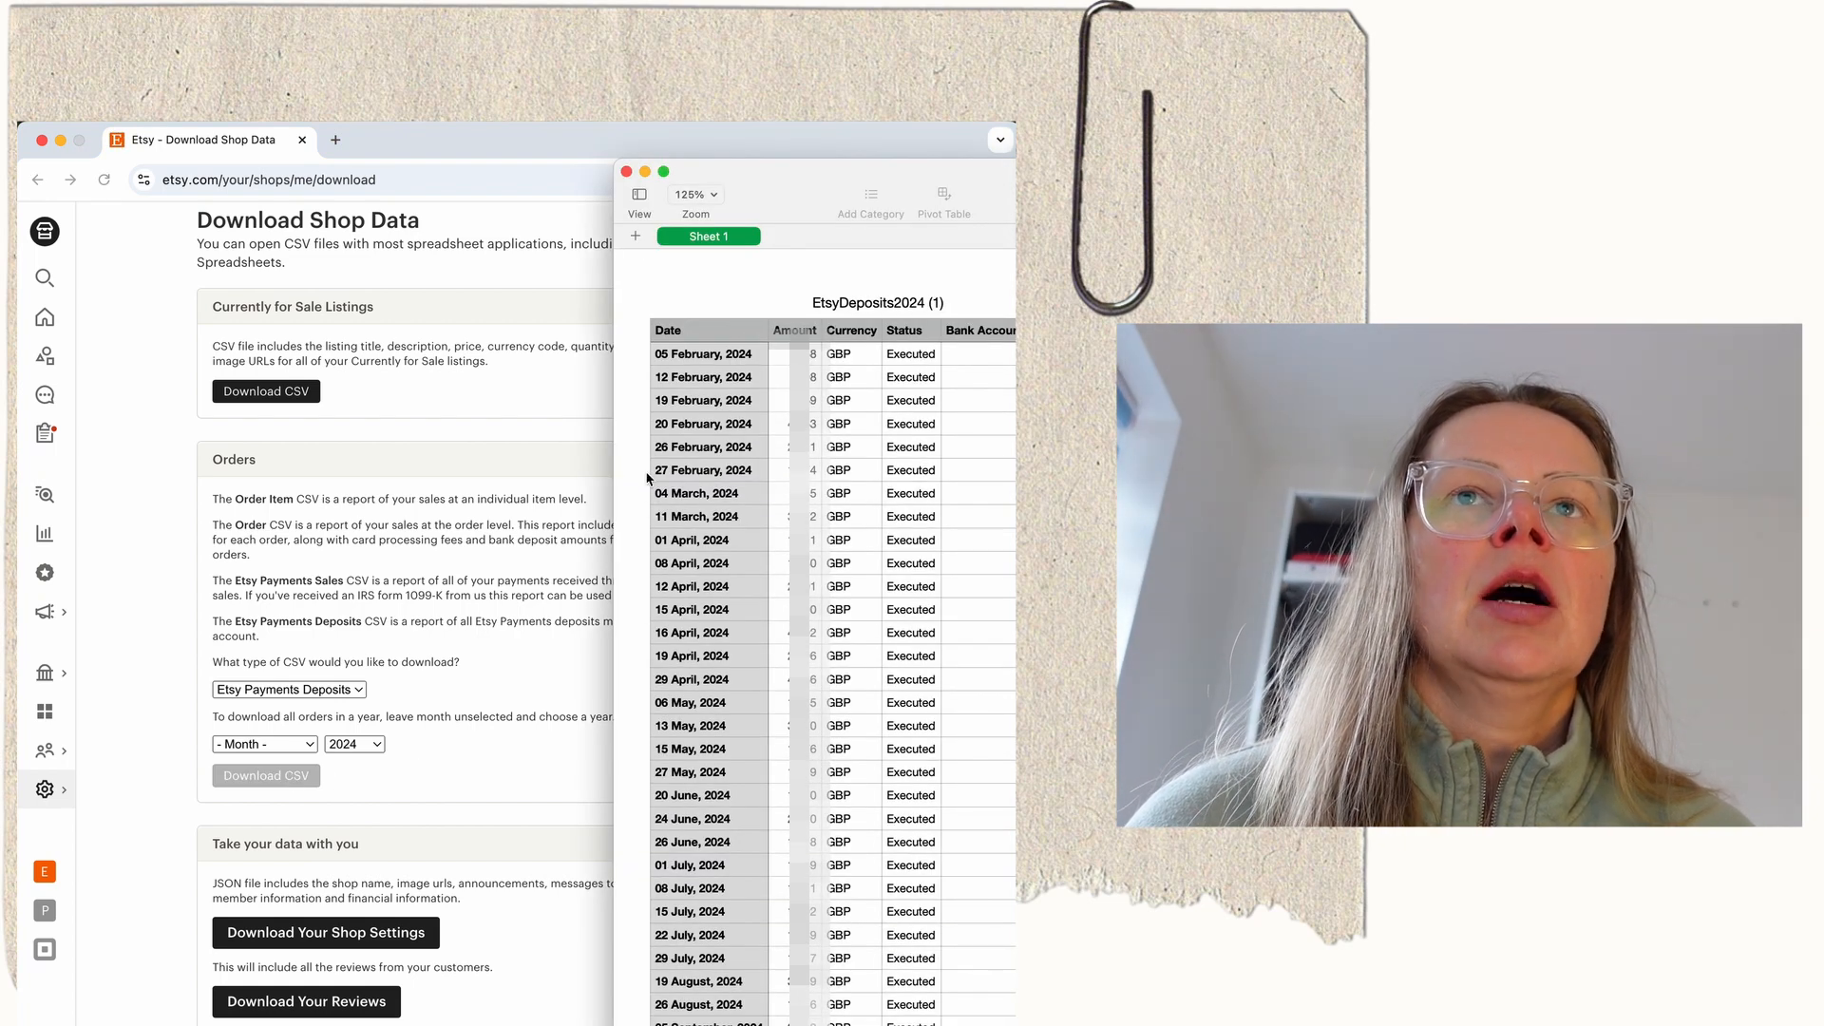
drag(676, 361, 976, 520)
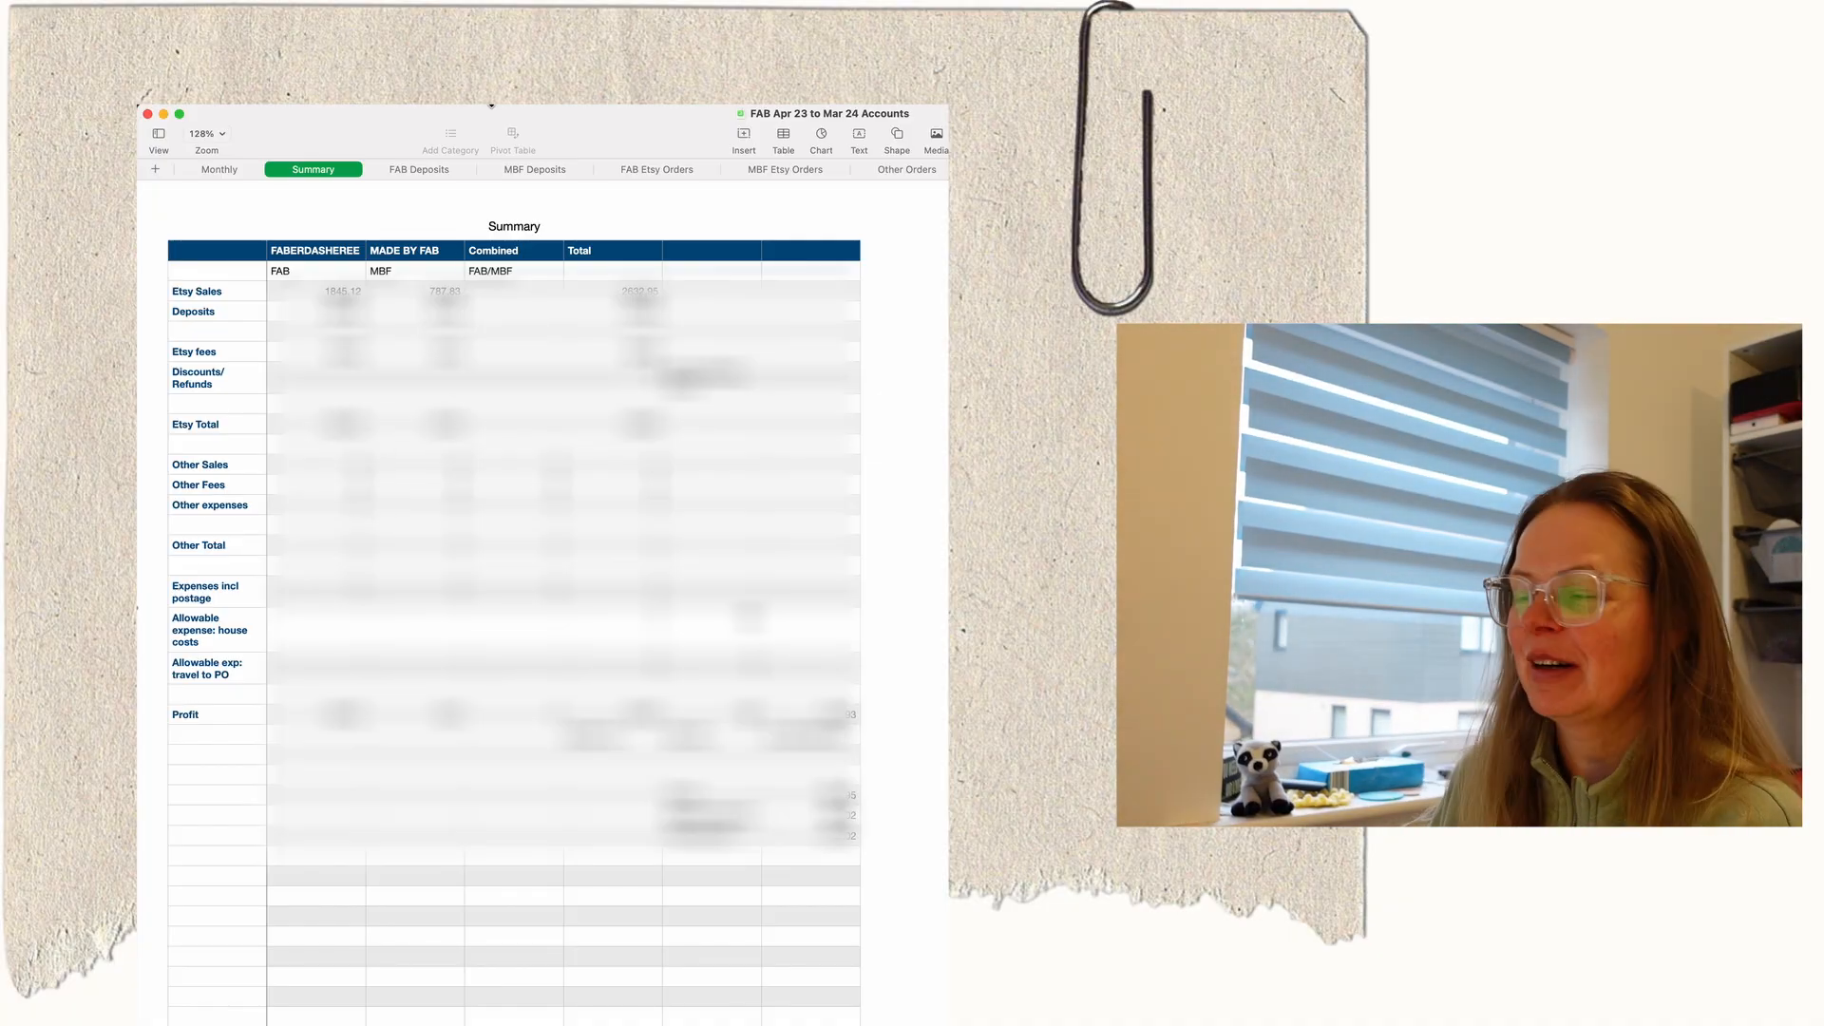
Look through the FAB and MBF deposits, the FAB and MBF Etsy orders, and the Other Orders sheets of the accounts spreadsheet
click(445, 171)
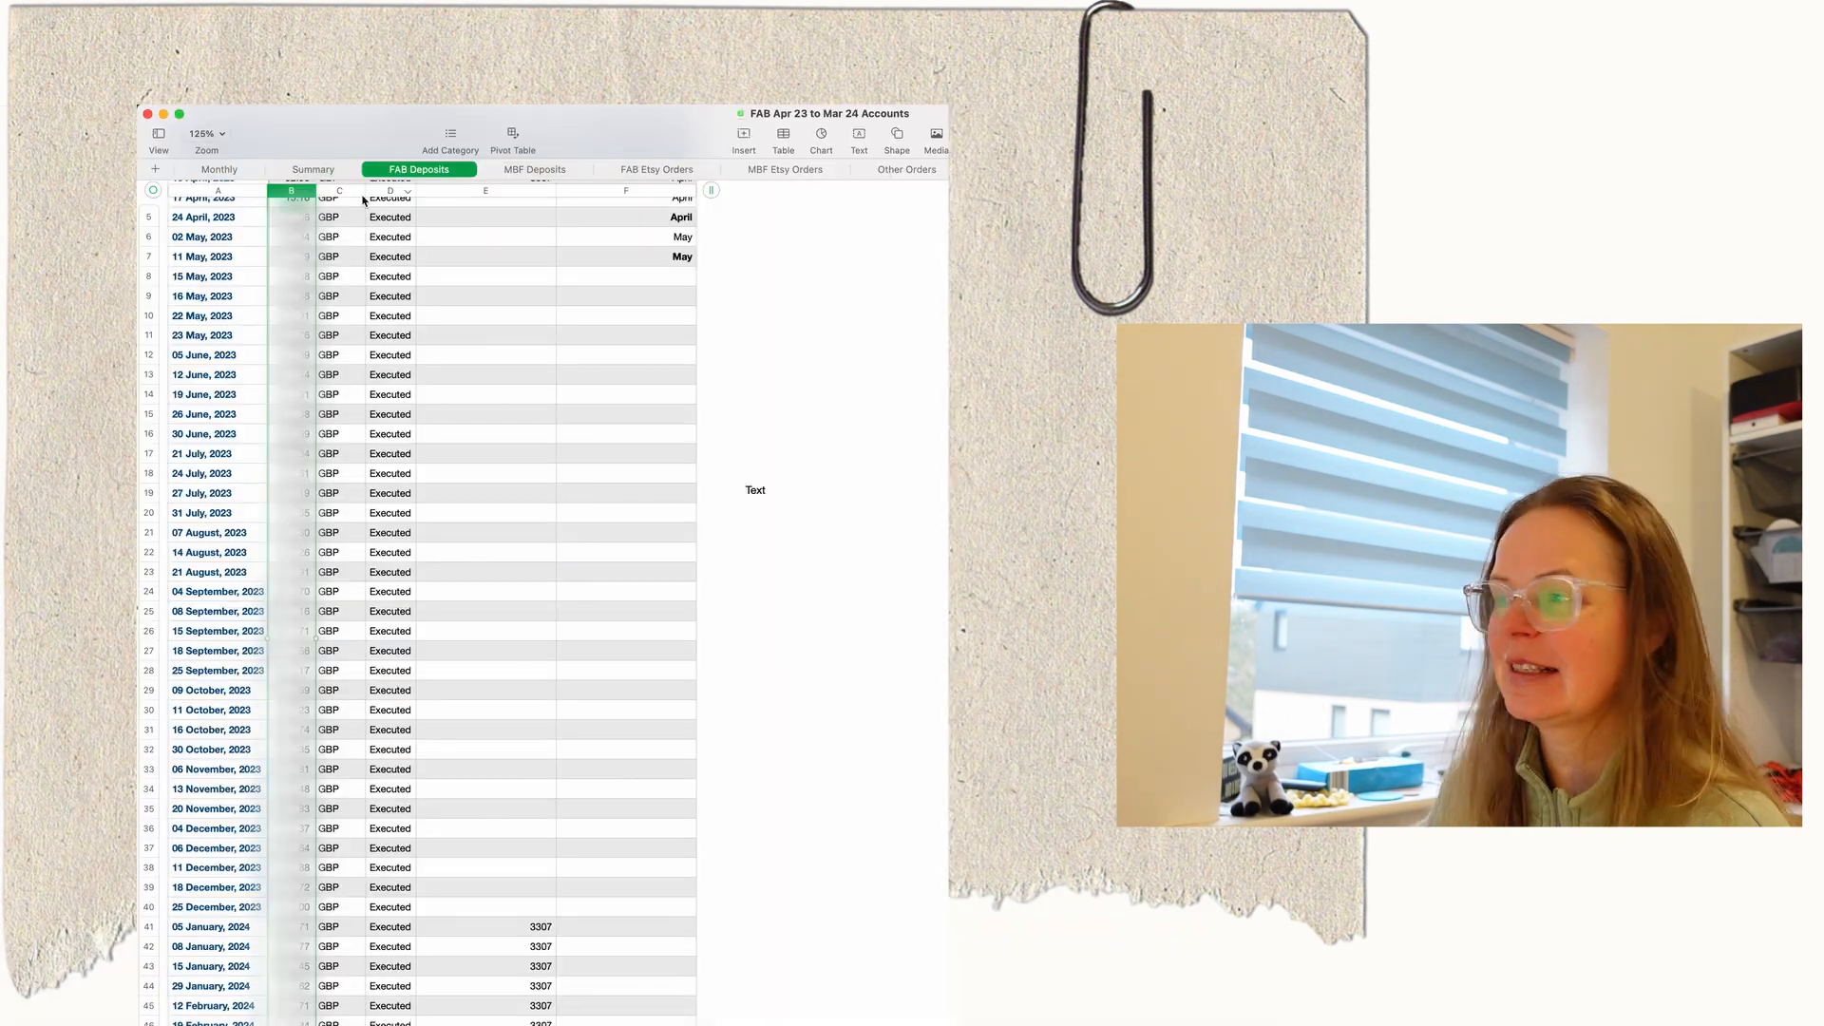
click(530, 171)
click(644, 171)
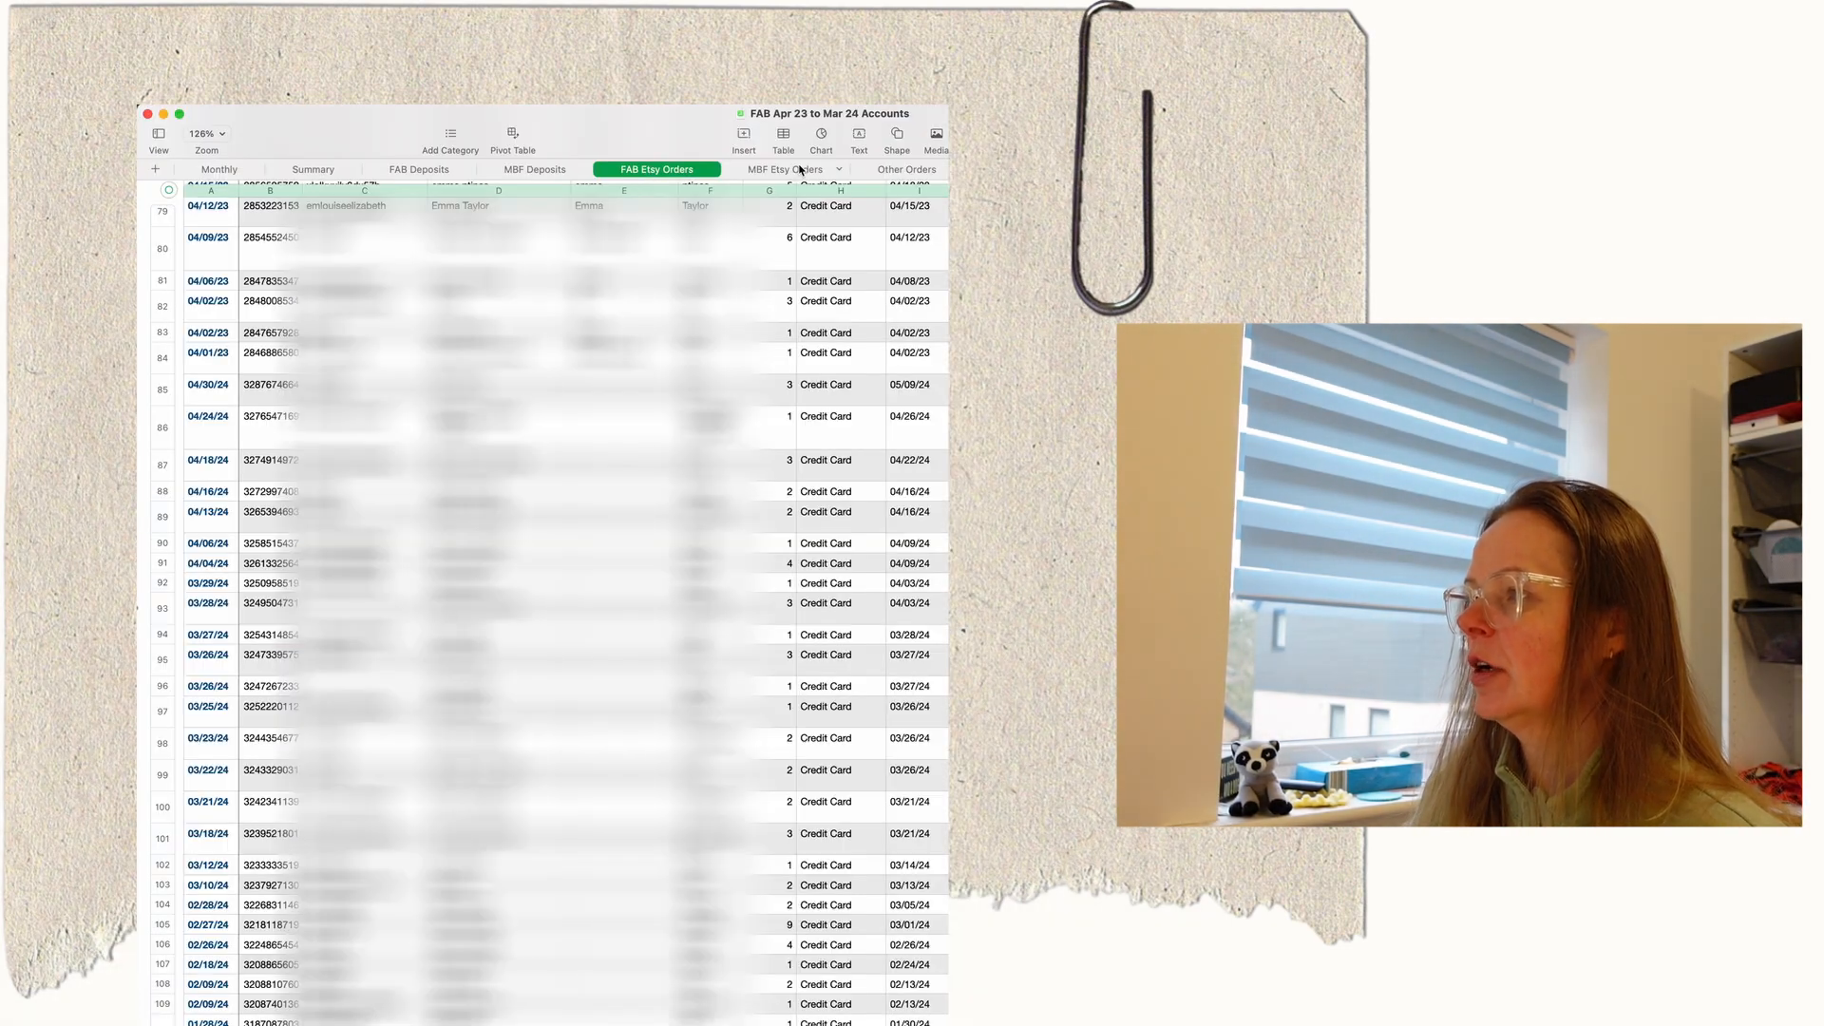
click(800, 171)
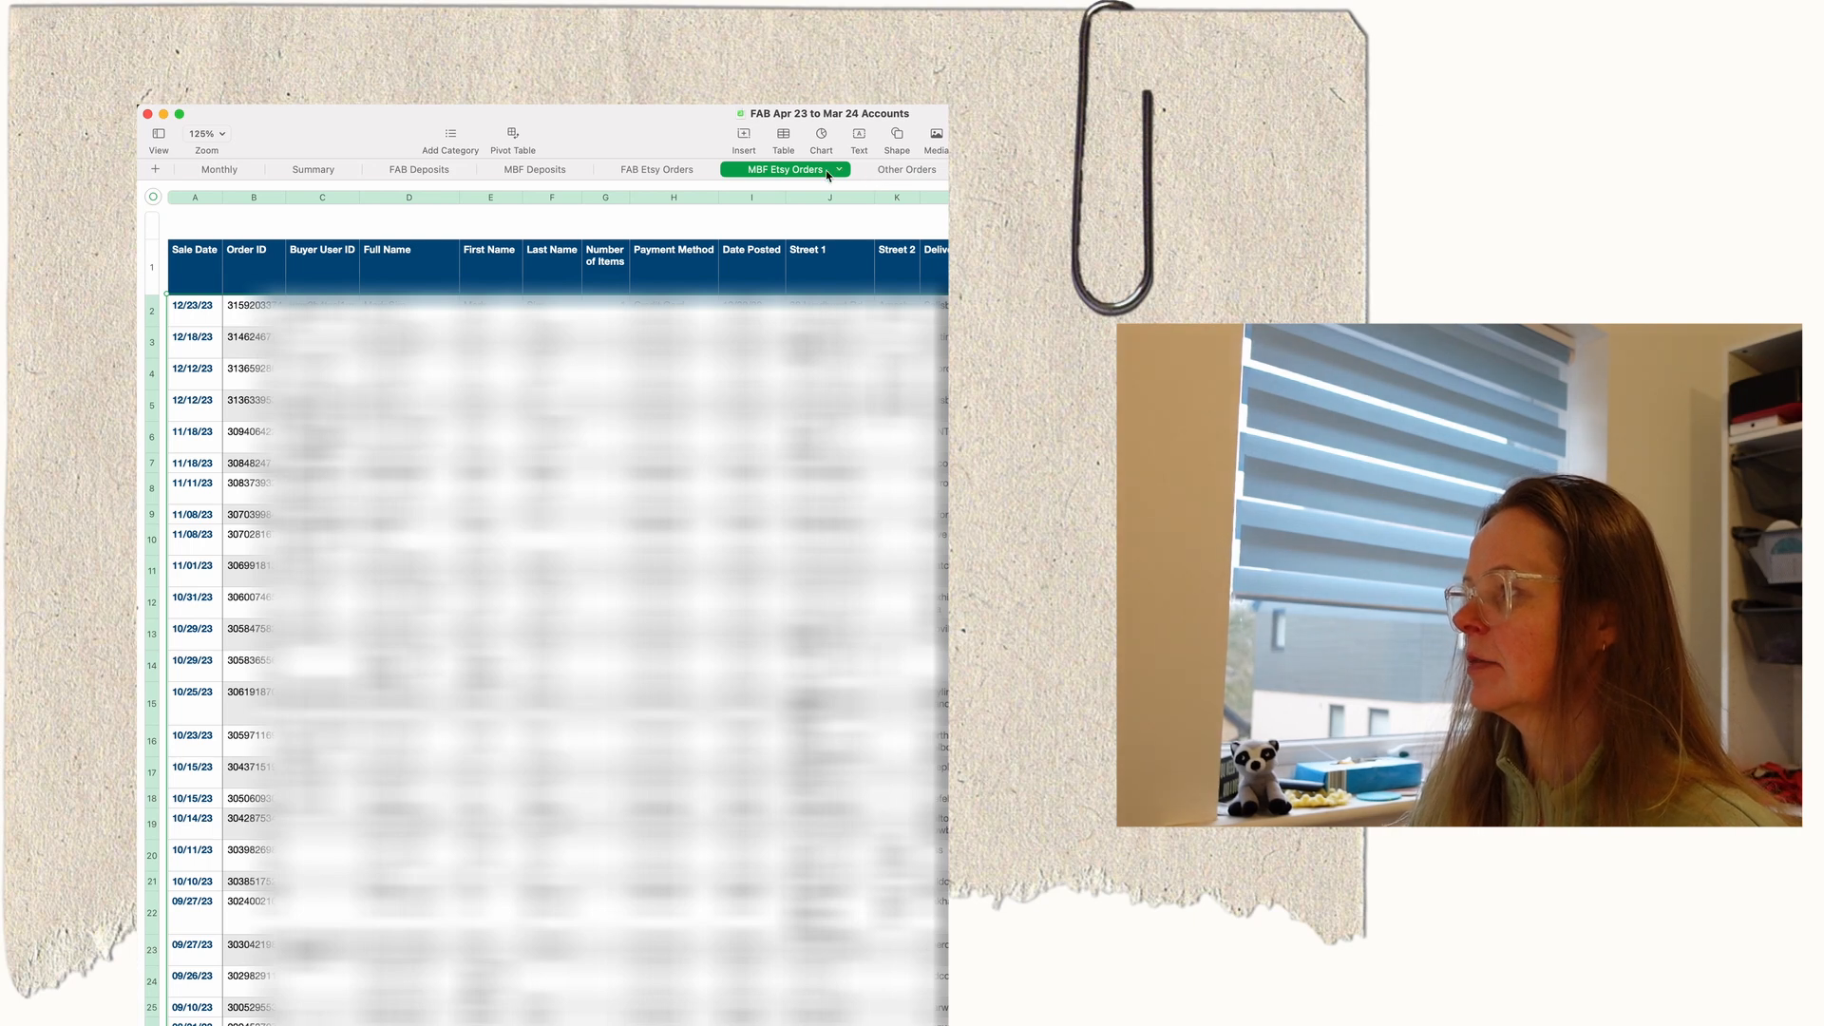
click(882, 172)
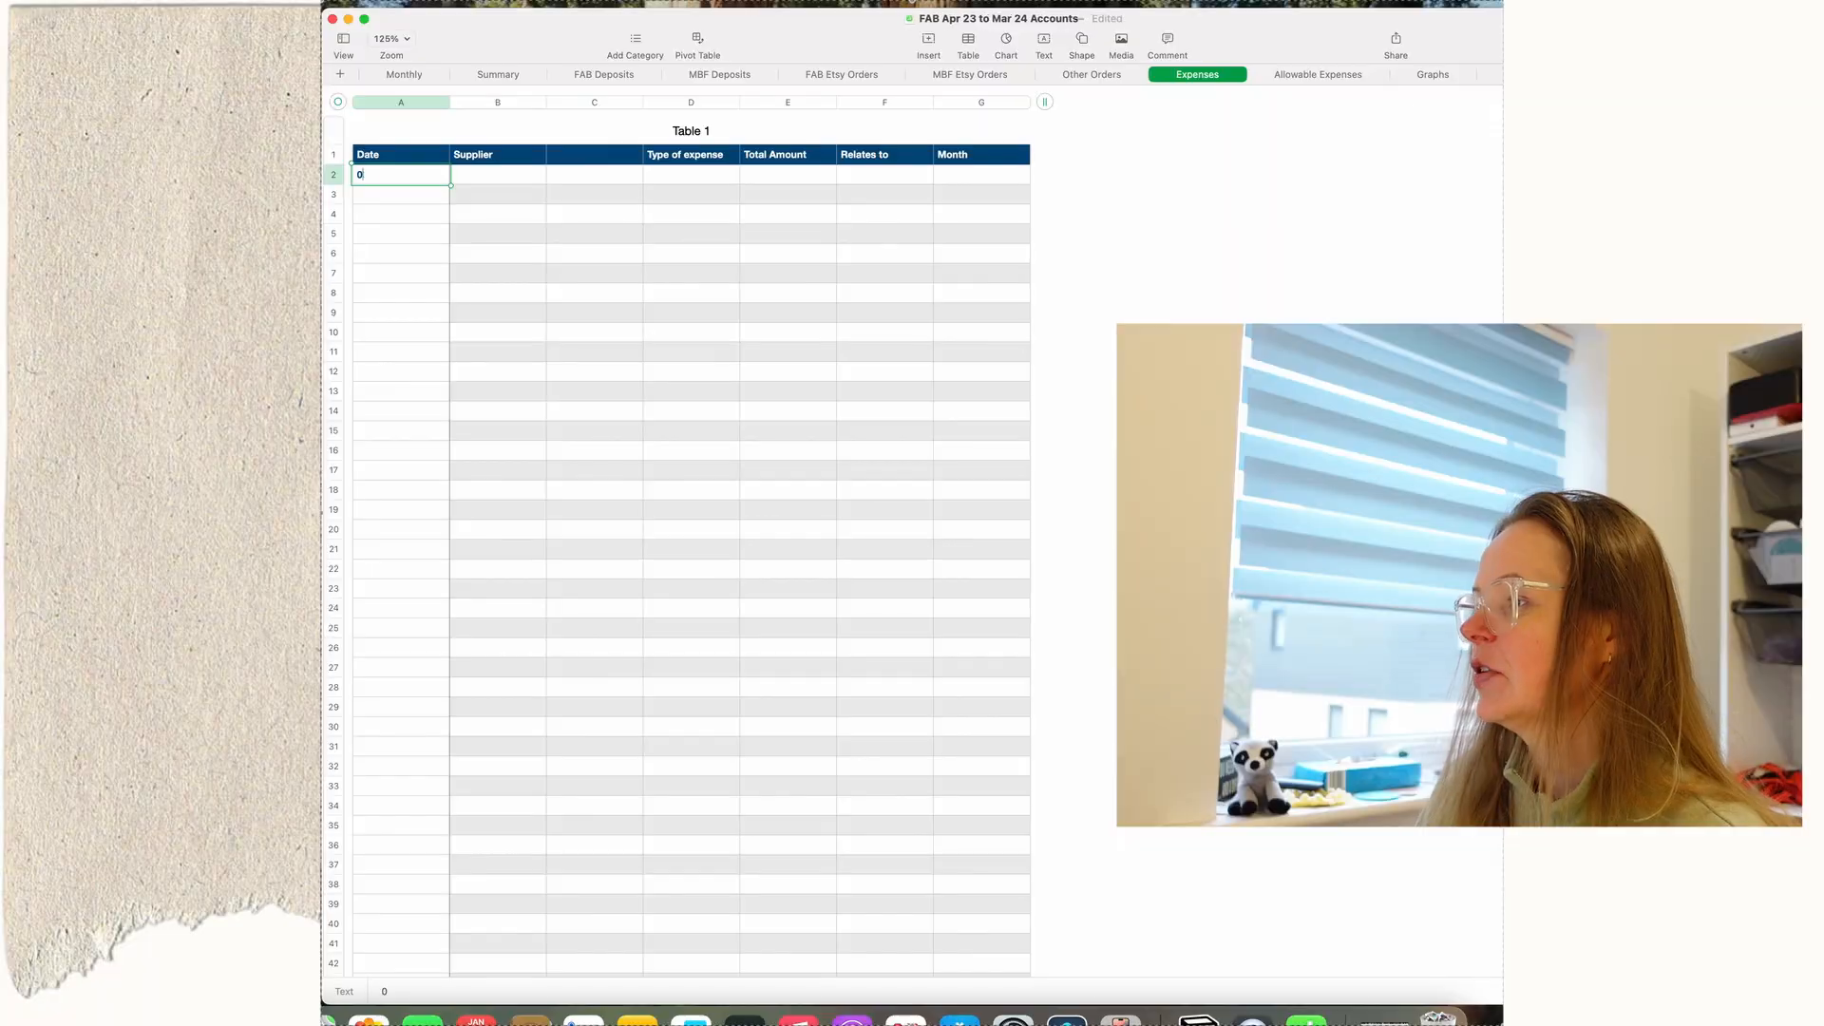
Fill row 2 of the Expenses sheet with date 03/04/2023, supplier Royal Mail, type Postage, amount 50, relating to FAB/MBF
text(3/04/202)
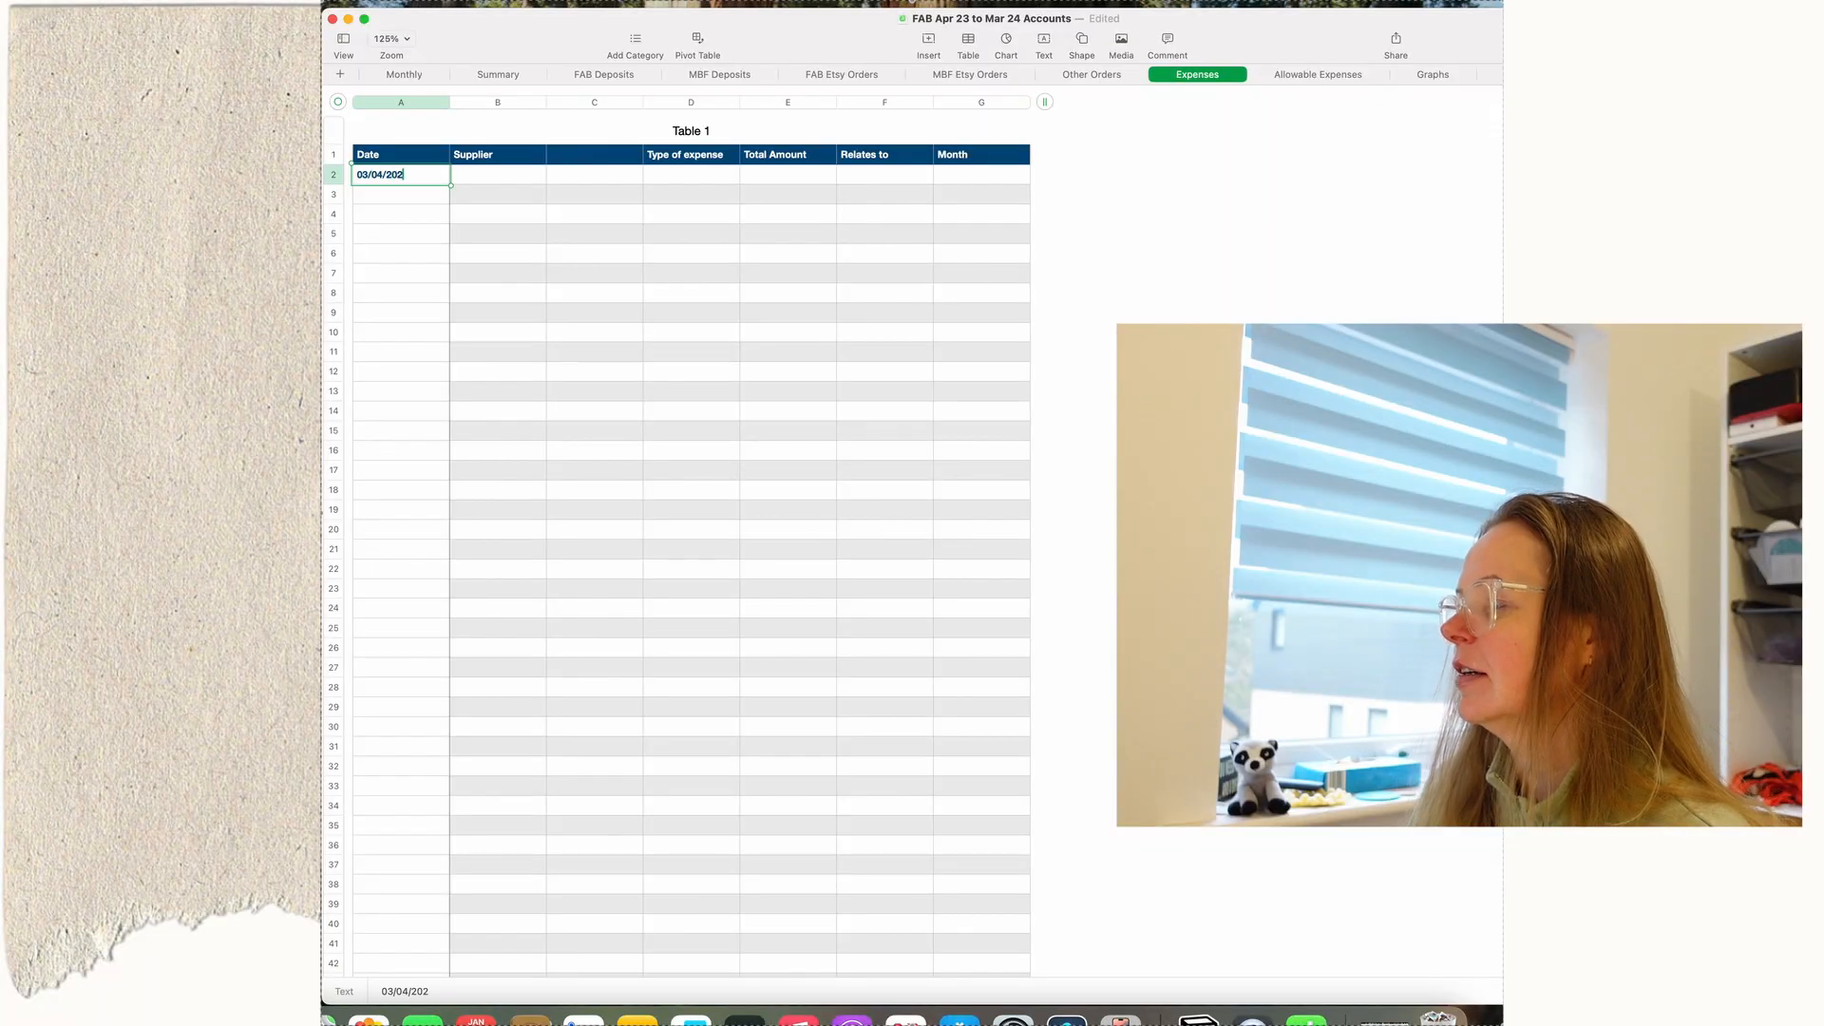
text(3)
key(Tab)
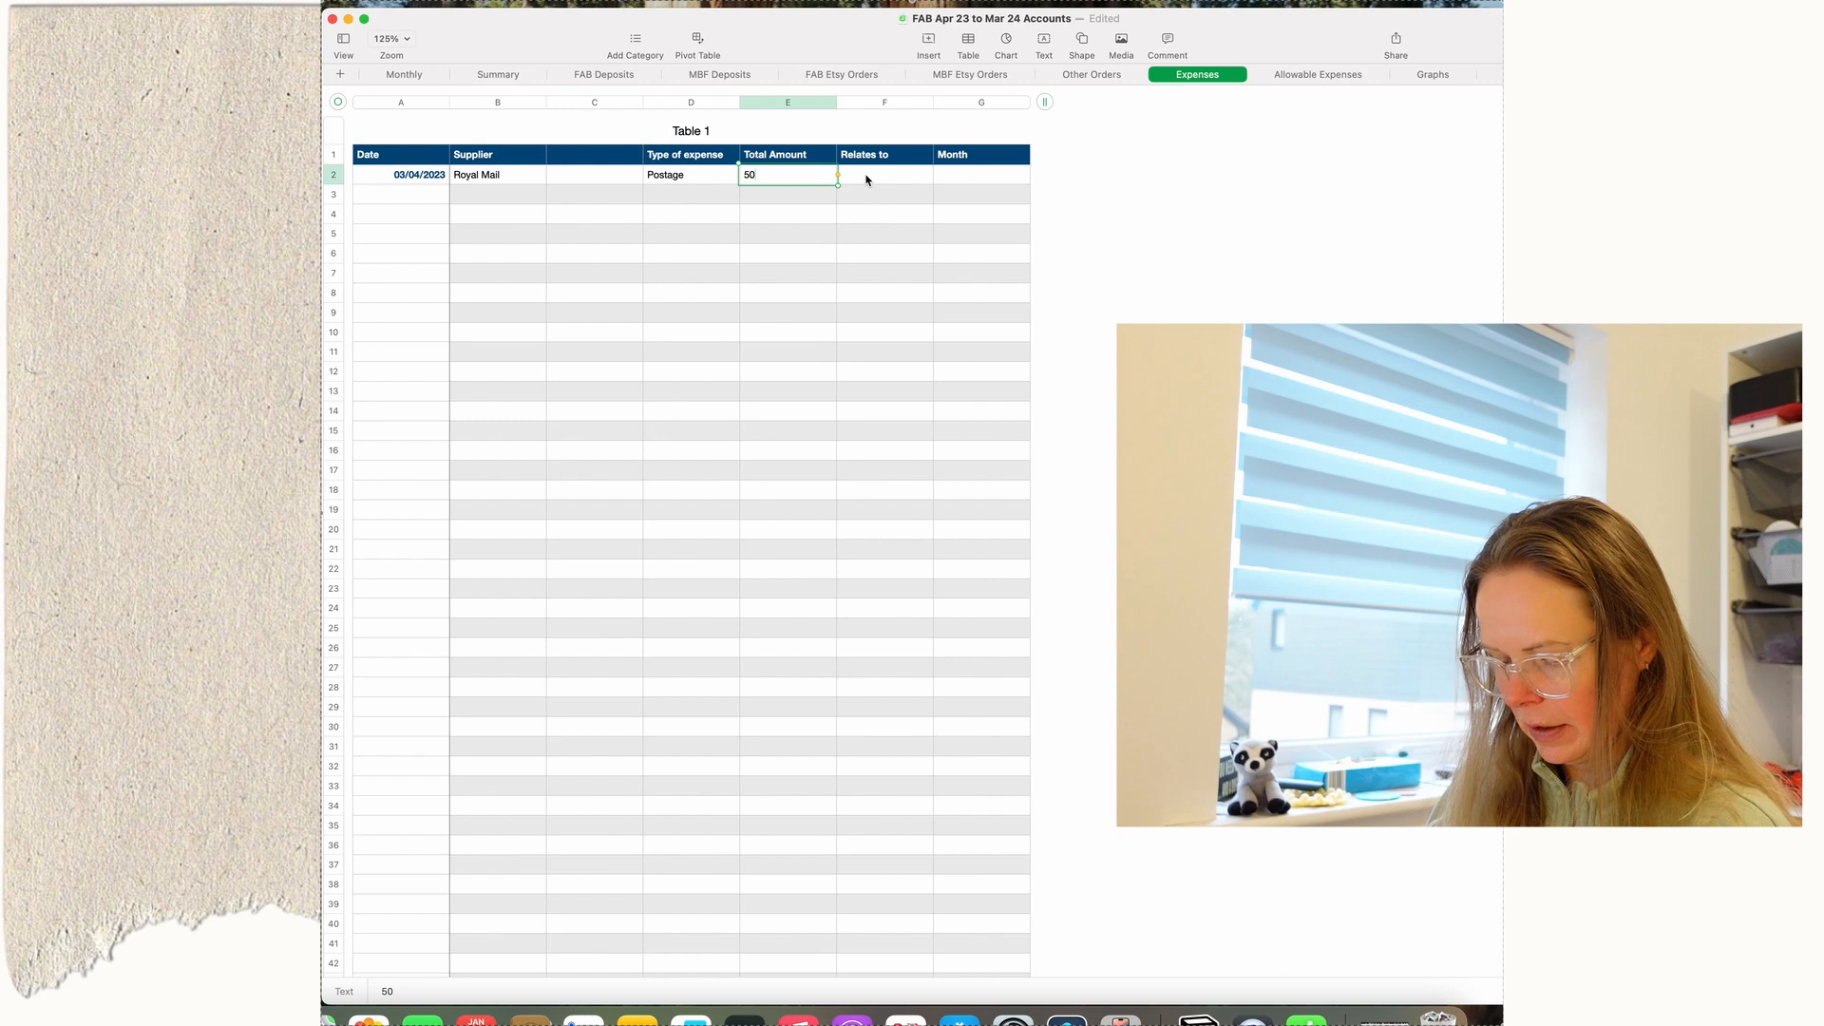
key(Tab)
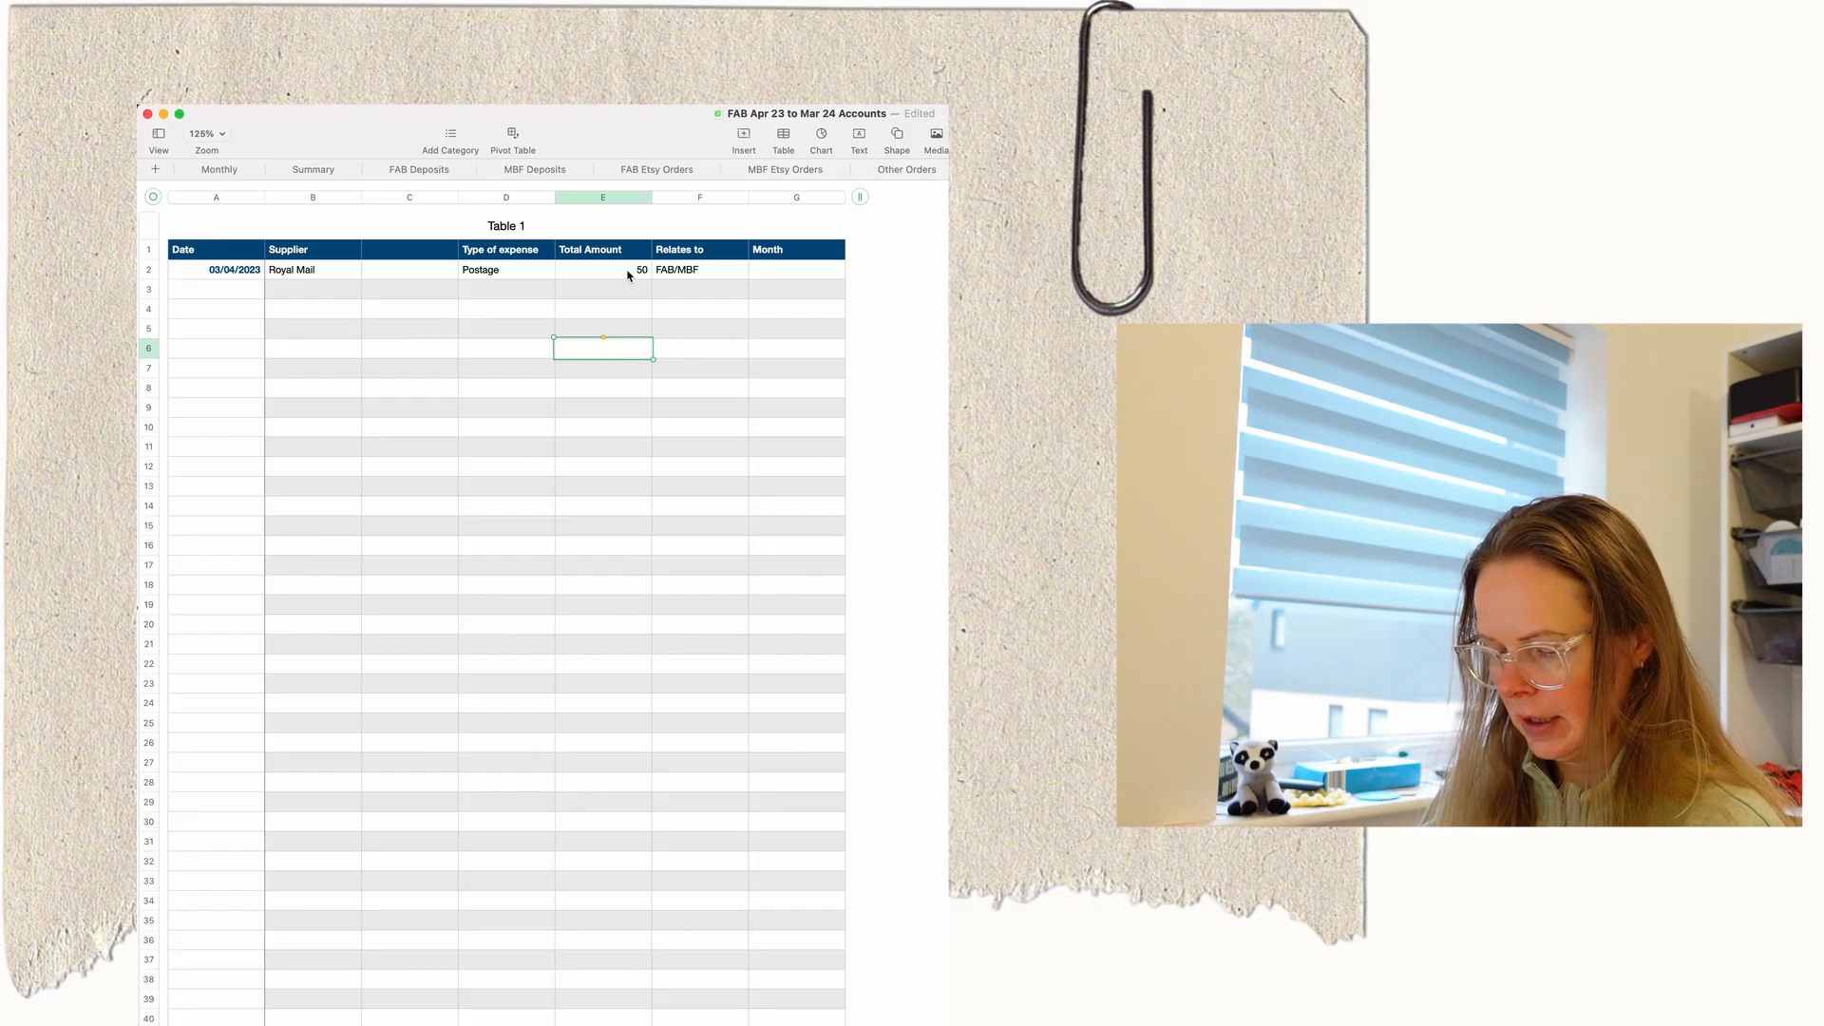
Fill row 3 of the Expenses sheet with date 21/4/23, supplier Royal Mail, type Postage, amount 25, relating to FAB/MBF
click(224, 291)
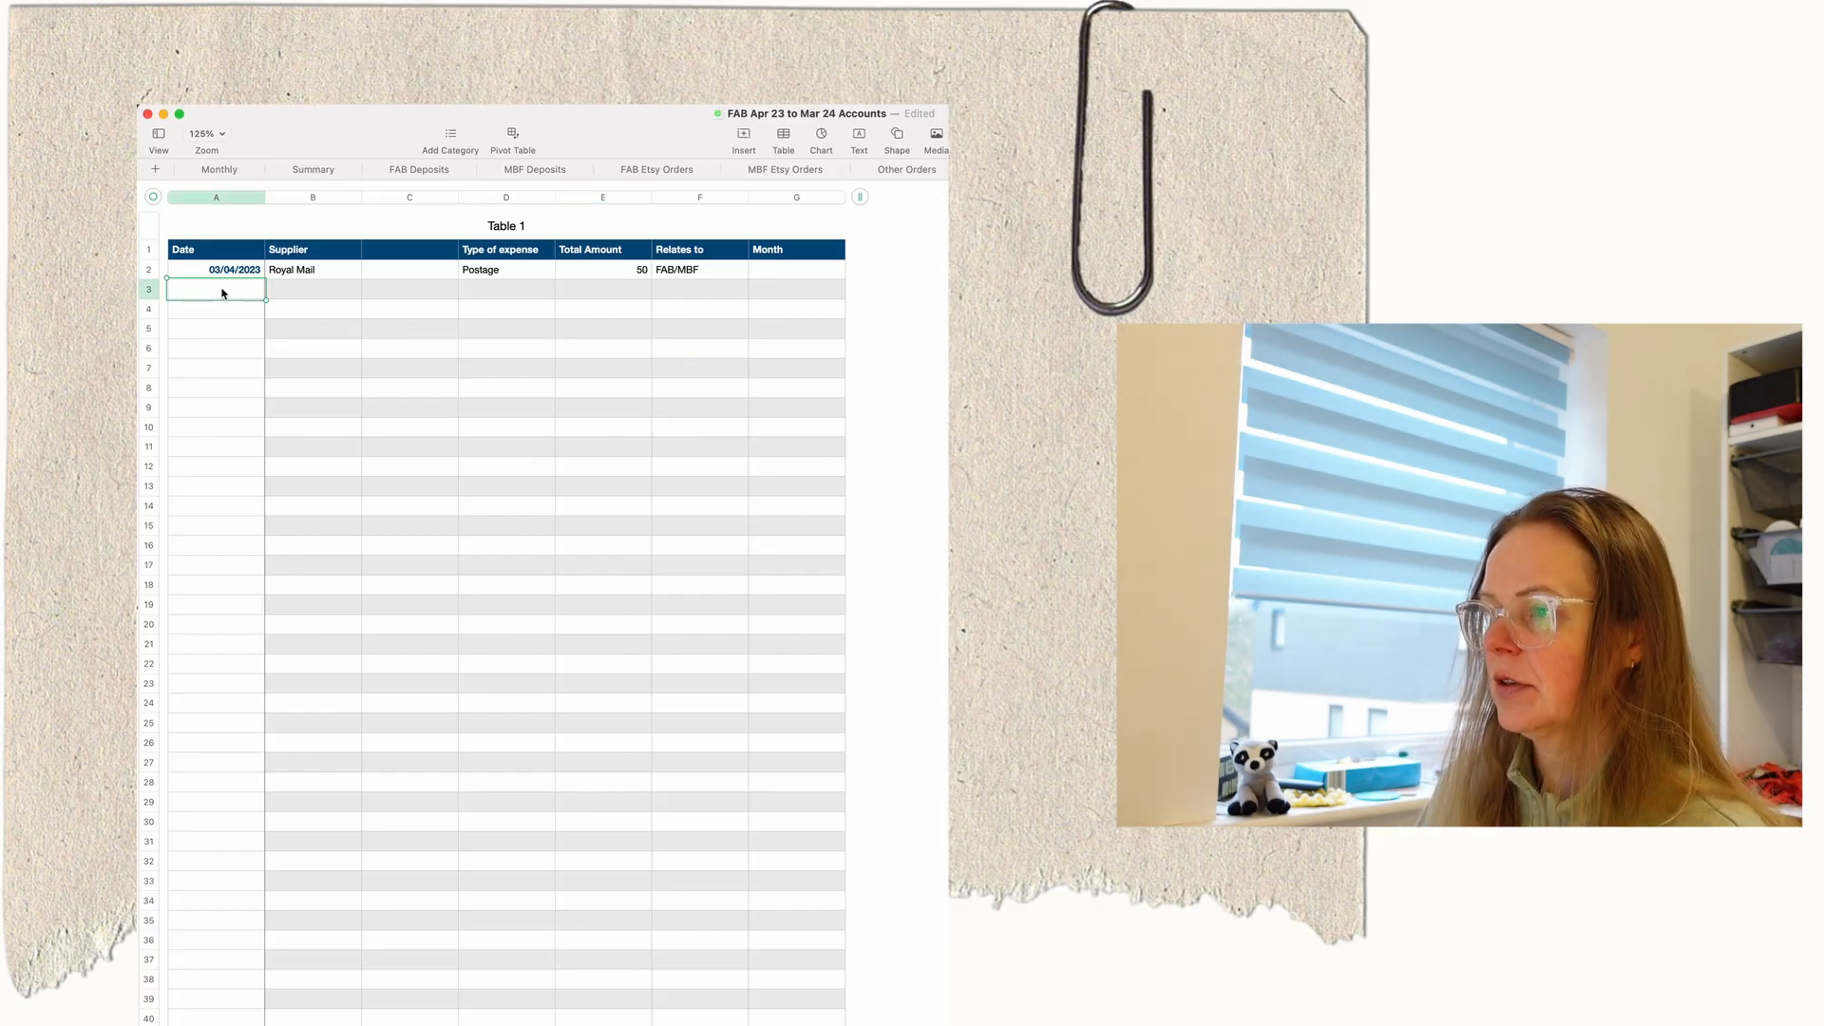
text(21/4/23)
key(Tab)
text(R)
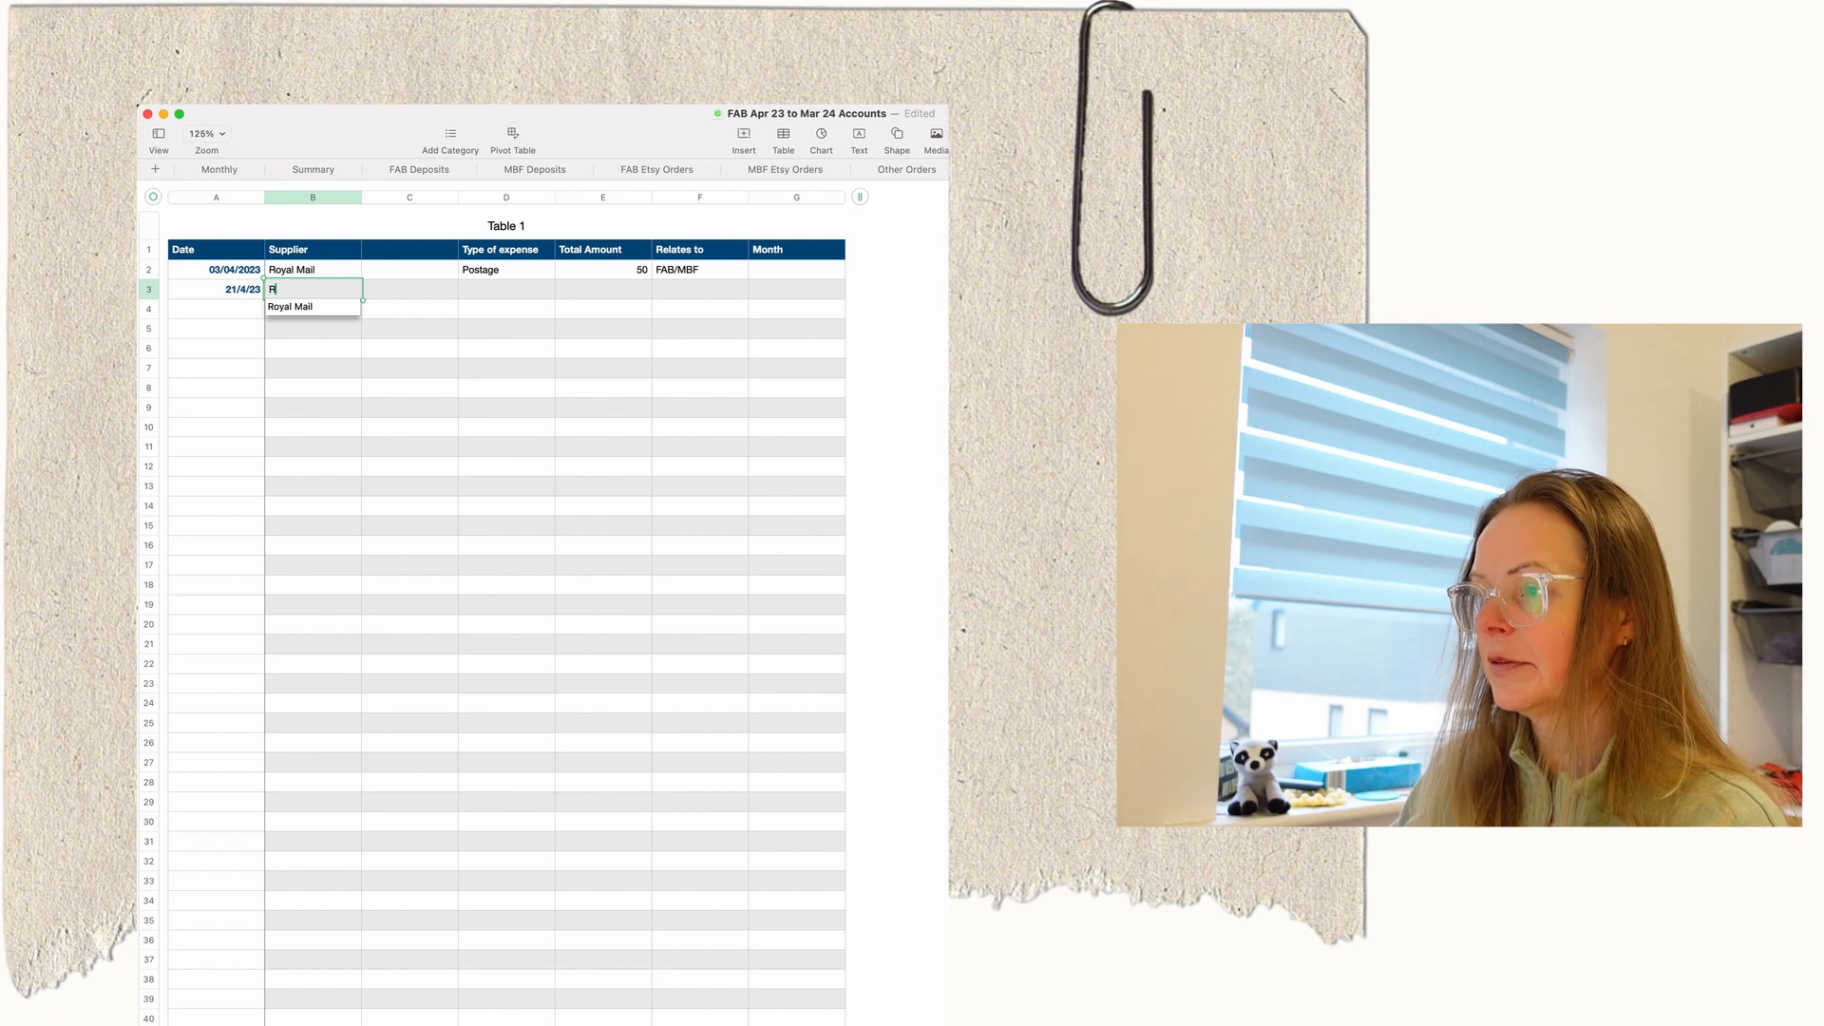
click(307, 313)
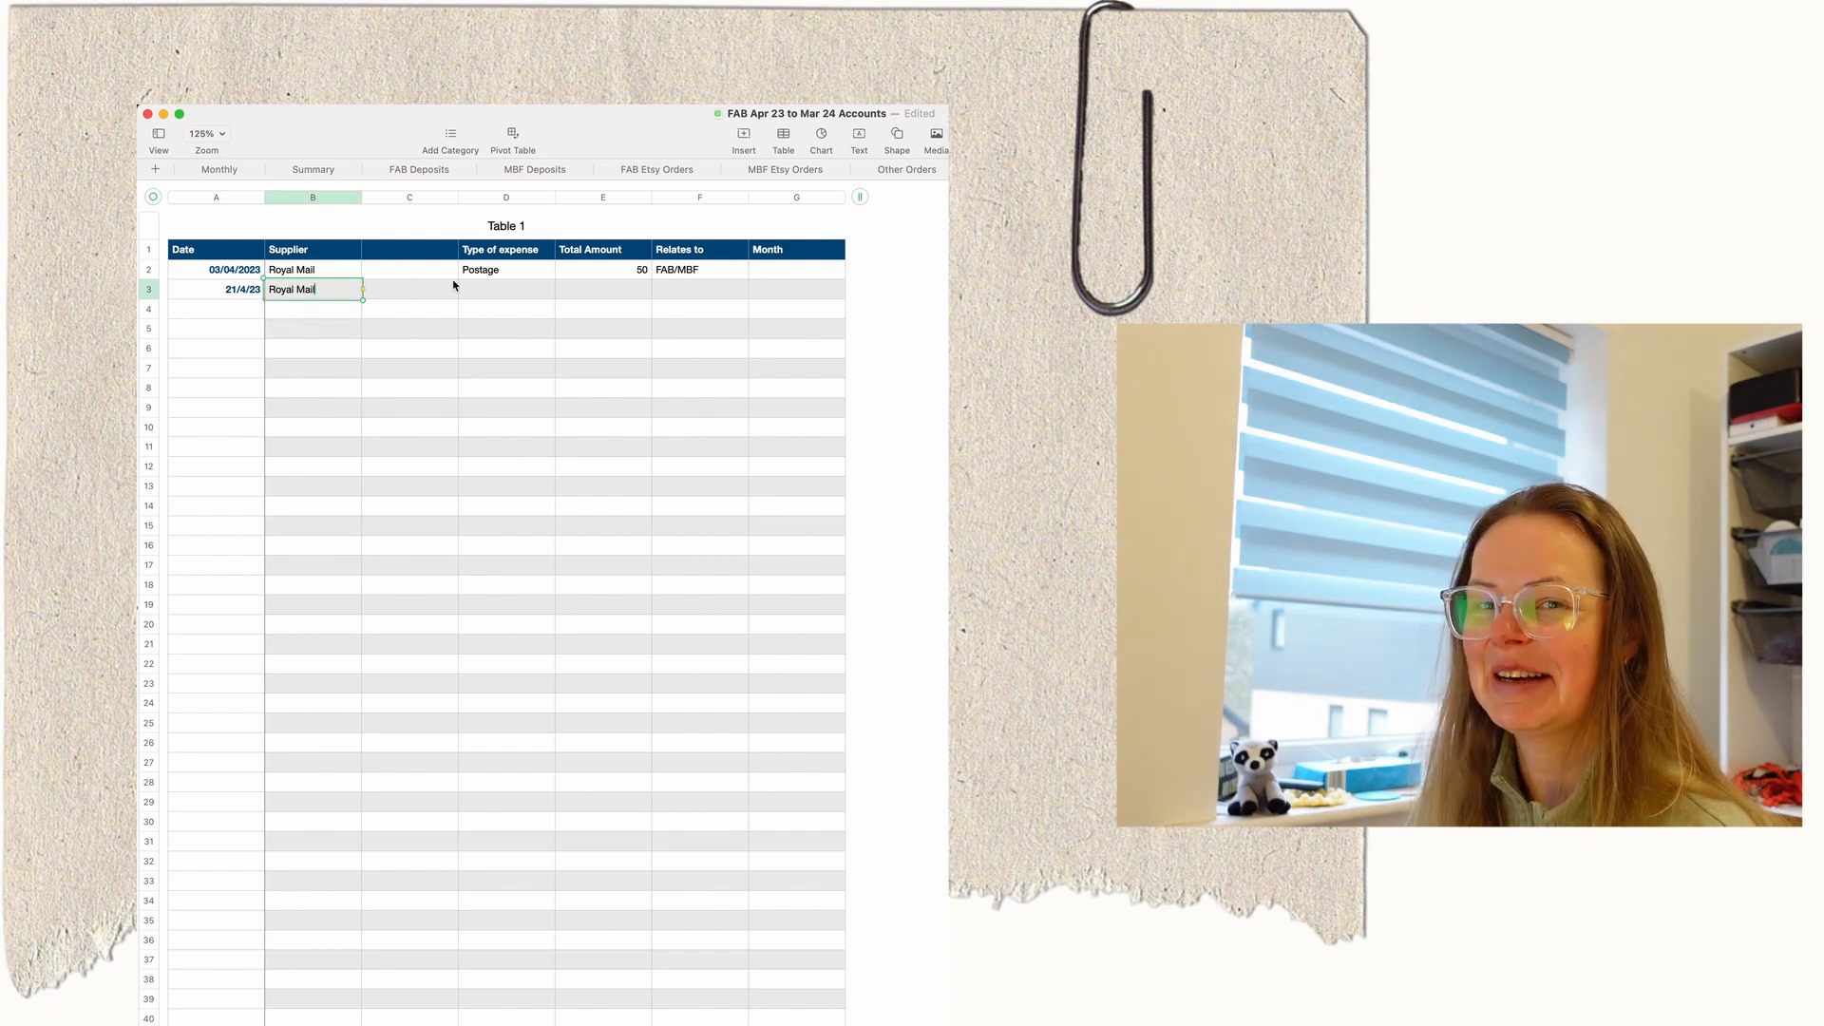
click(490, 297)
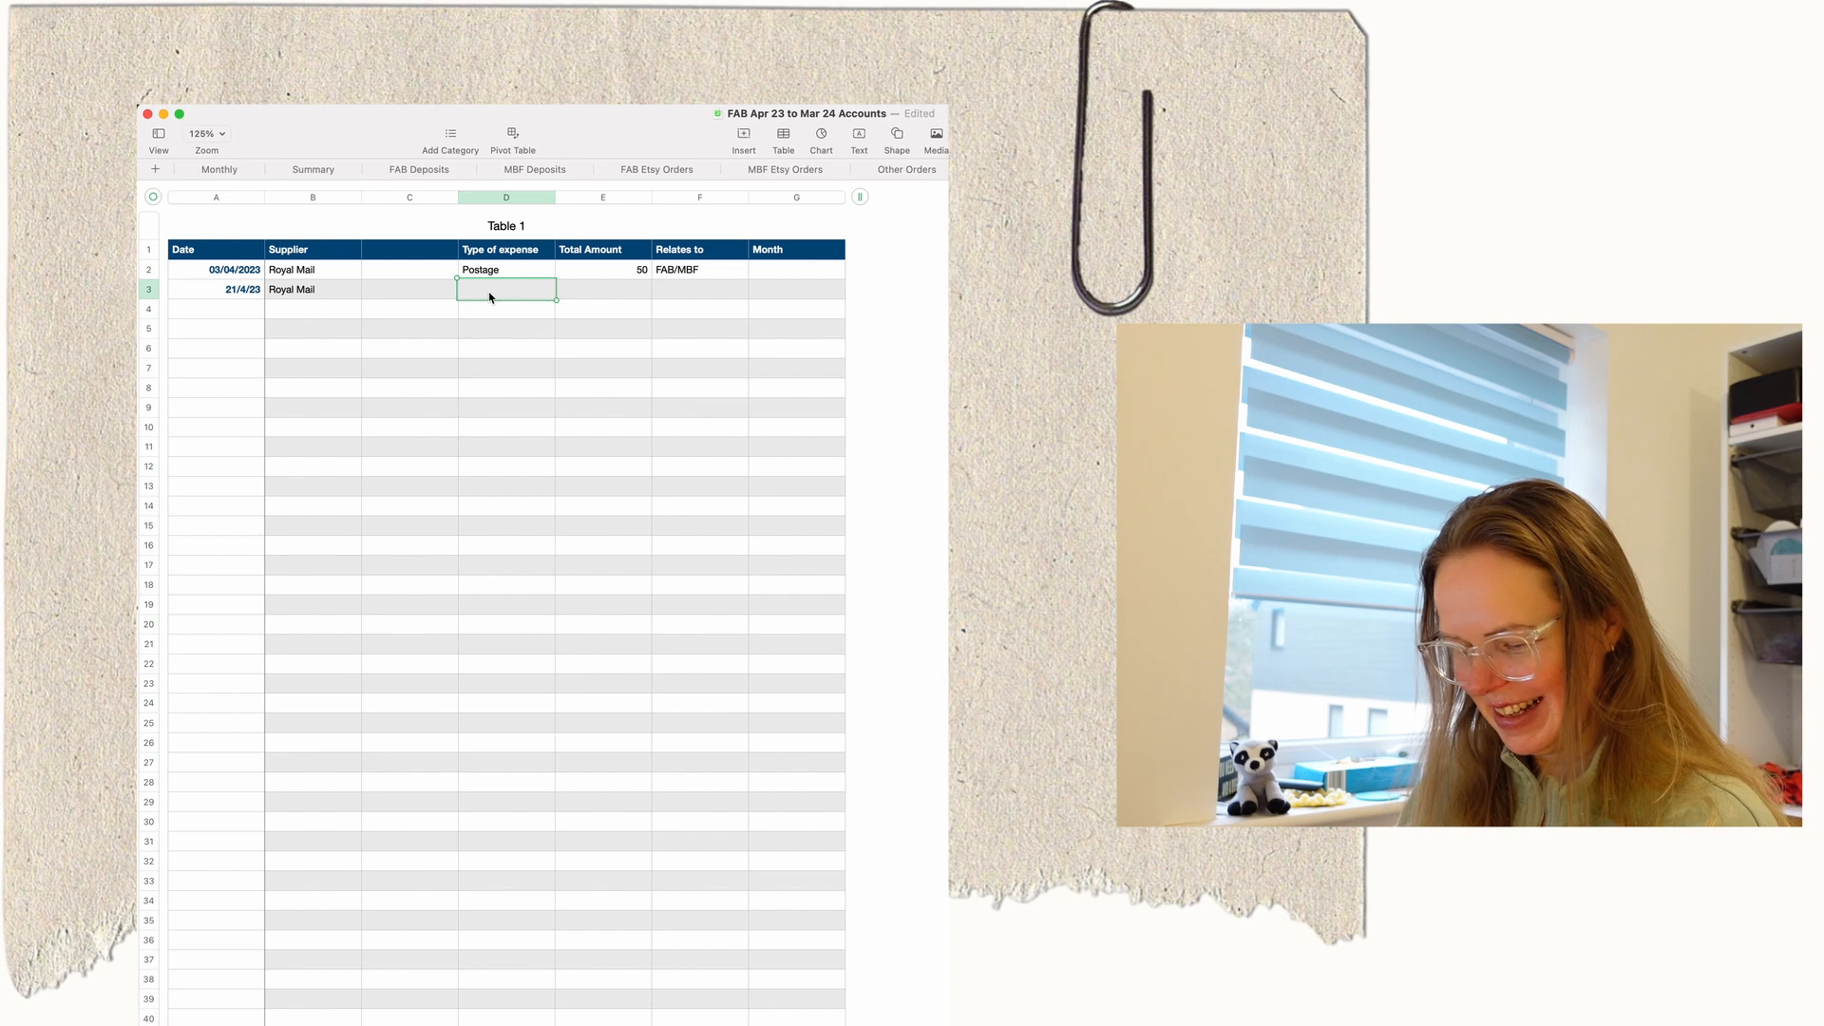
text(Po)
click(490, 308)
click(615, 299)
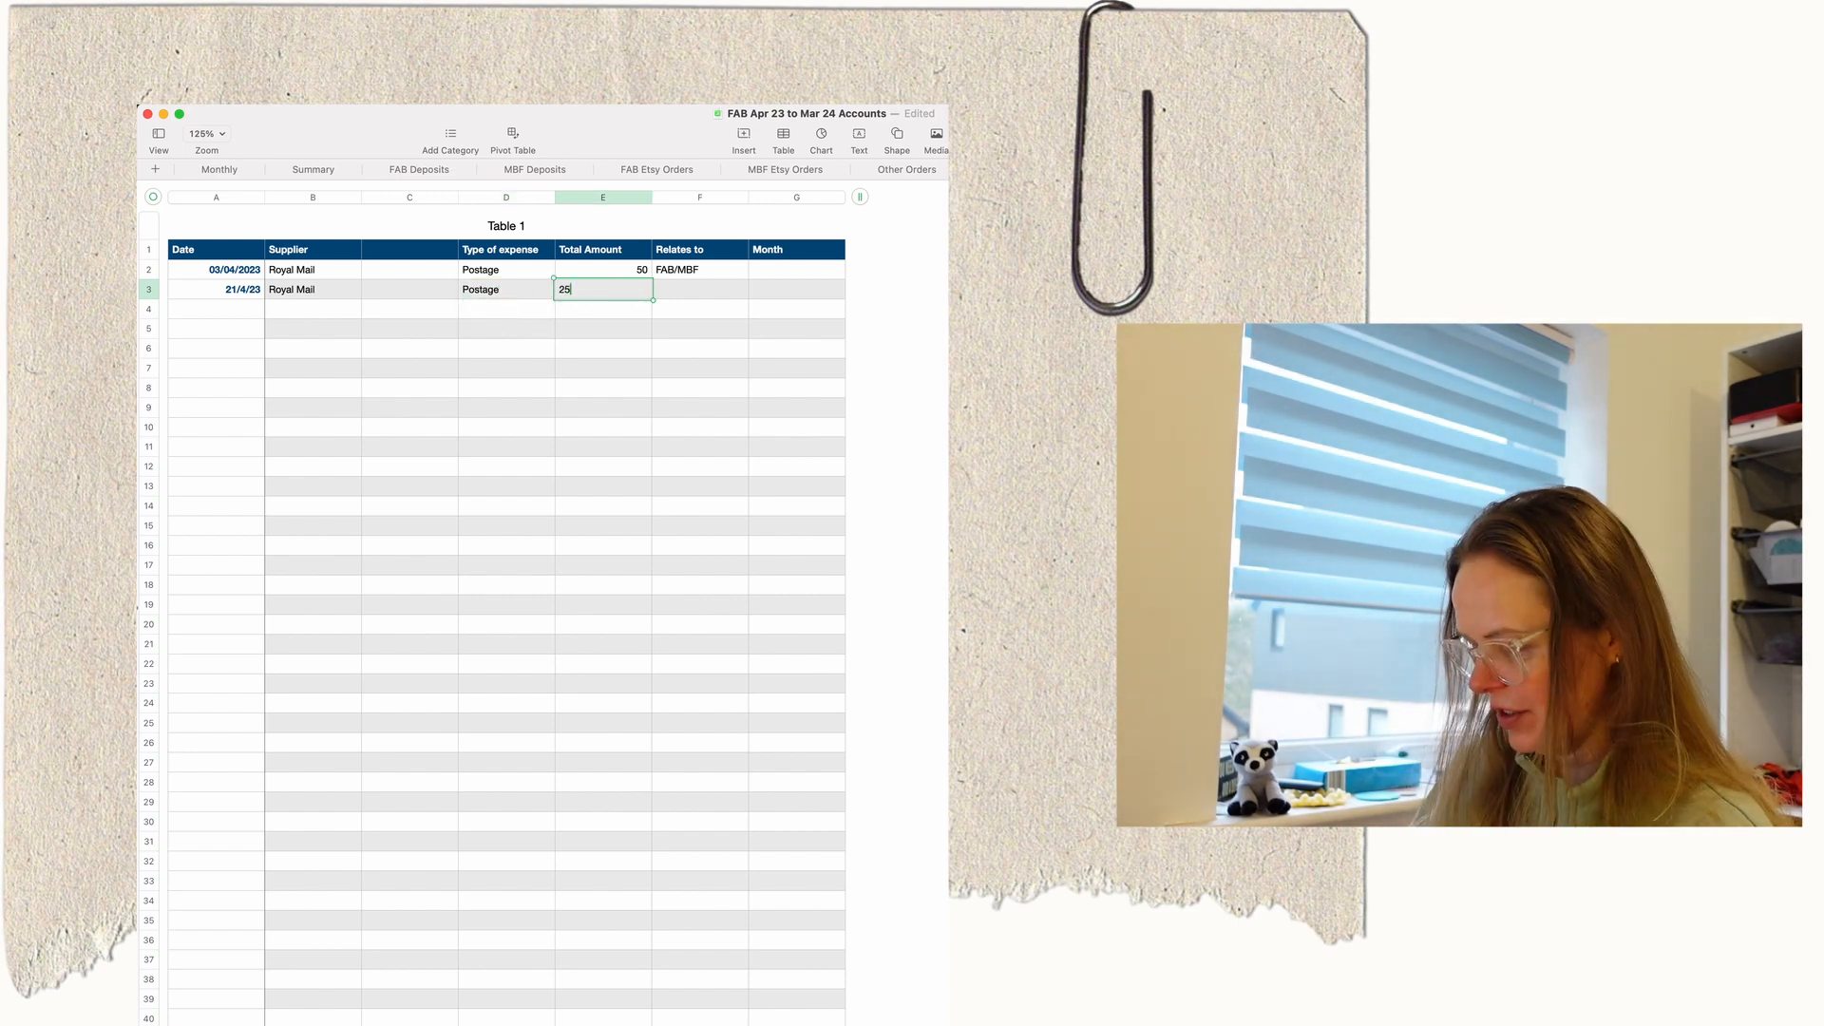
click(698, 294)
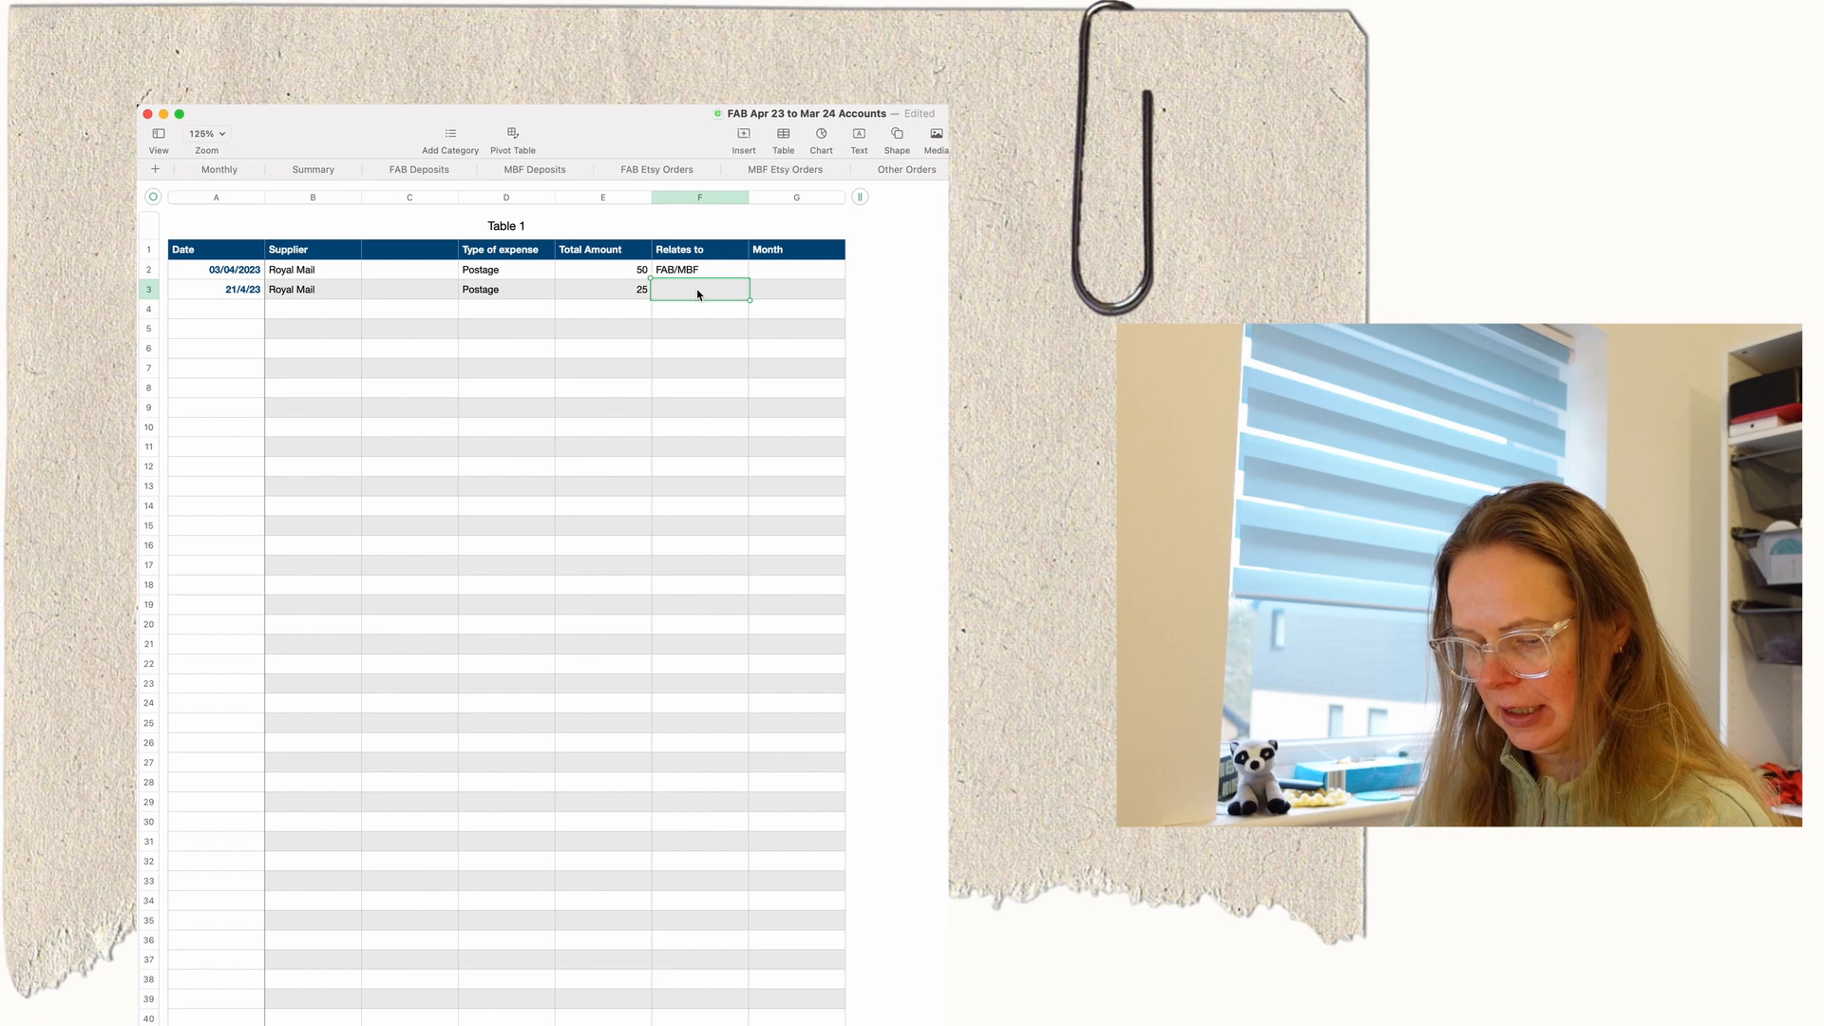
text(FA)
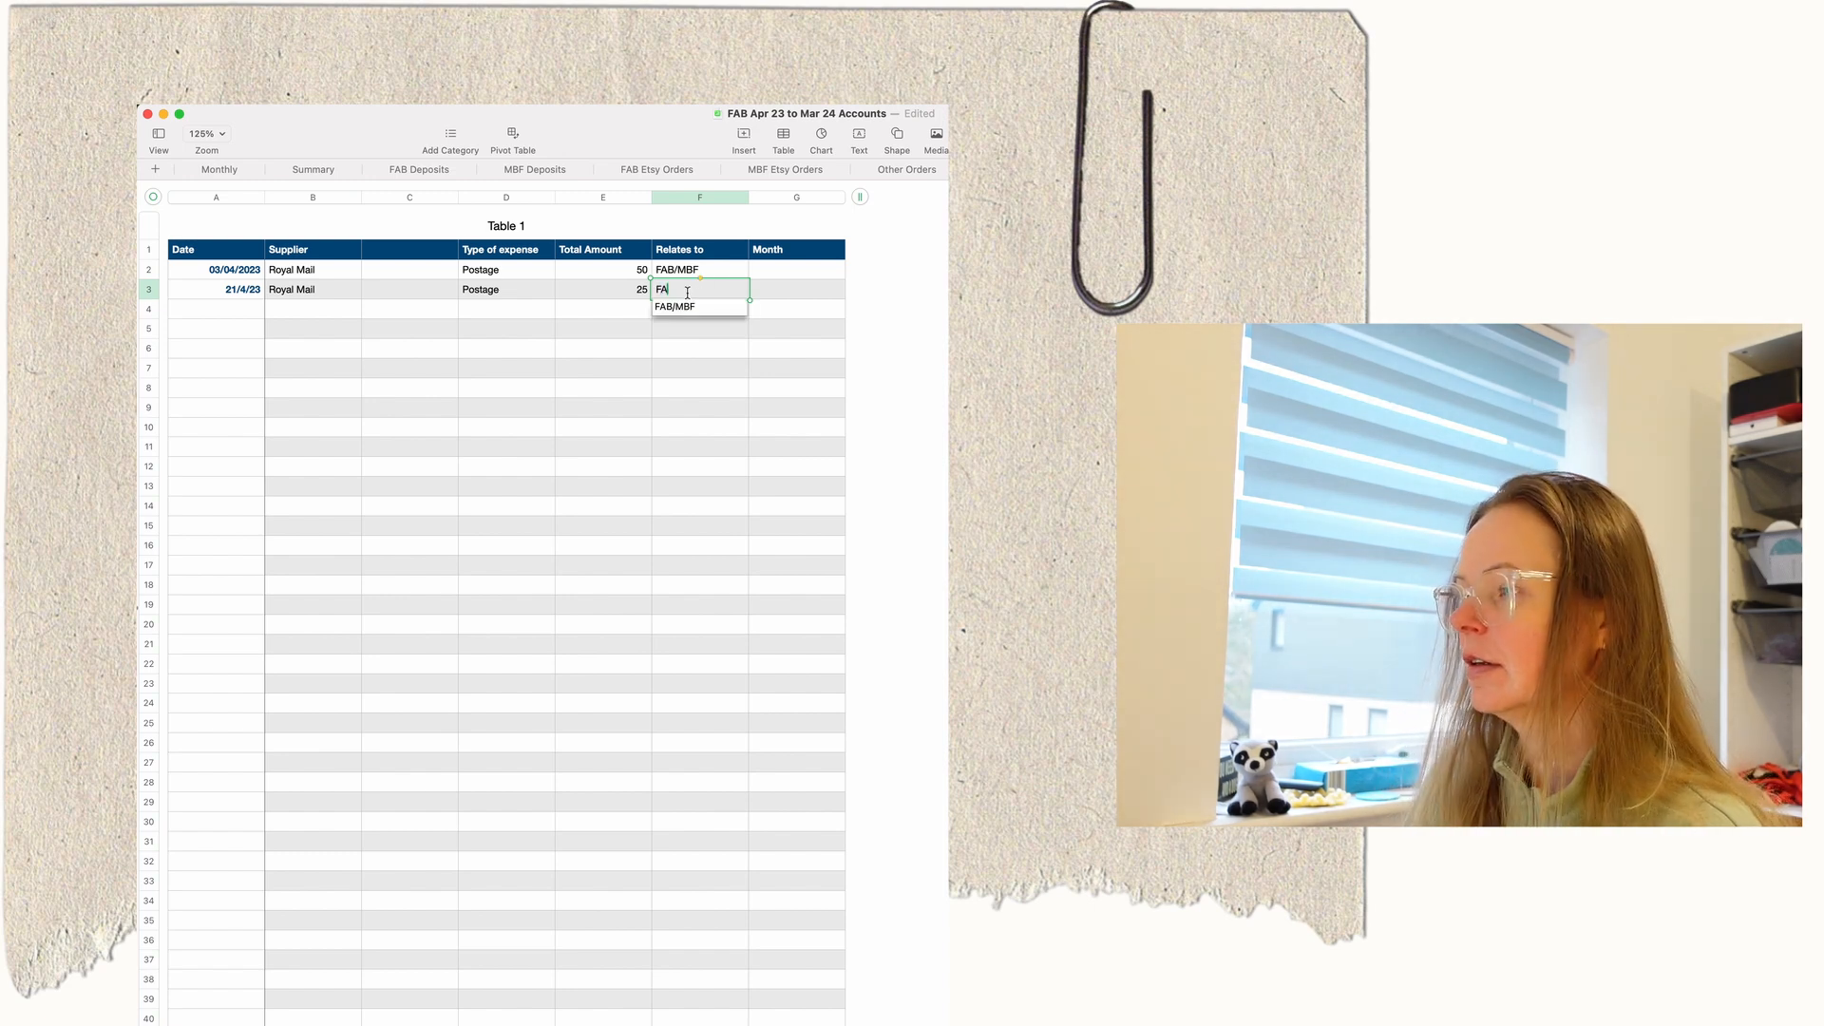
click(676, 307)
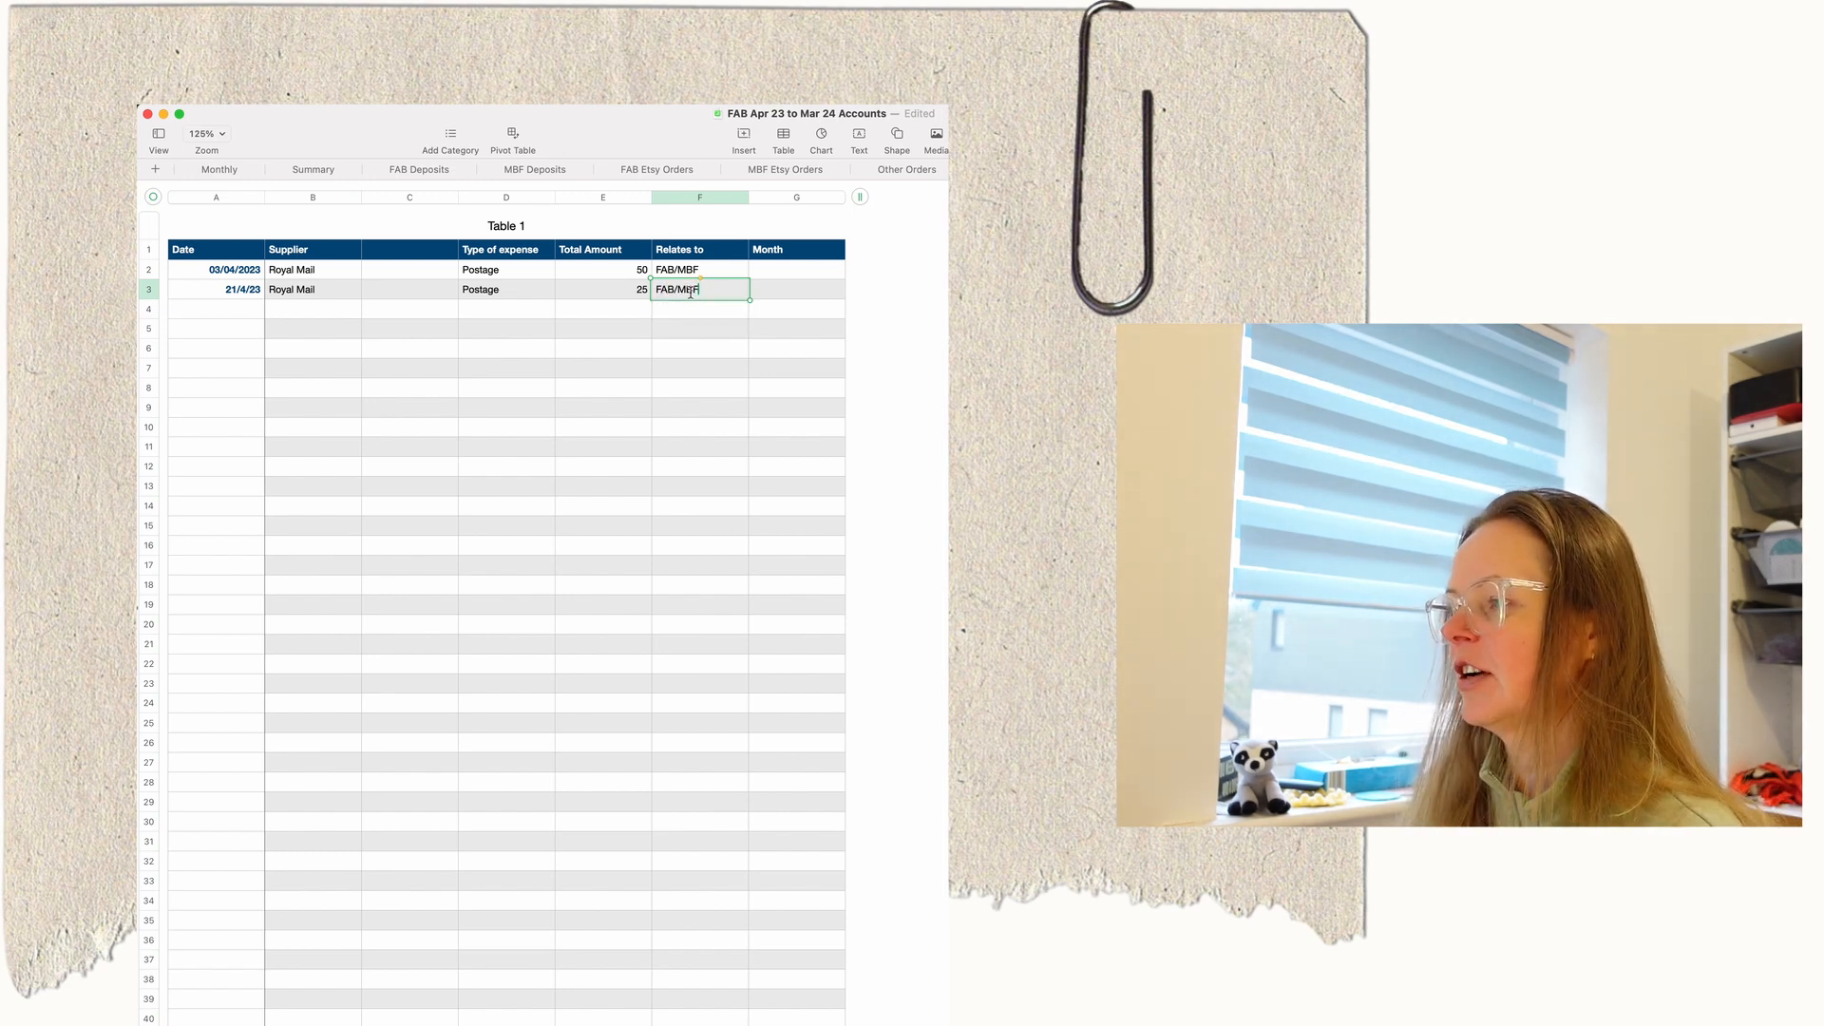
Check how the expenses entered so far feed into the Summary sheet
double_click(610, 316)
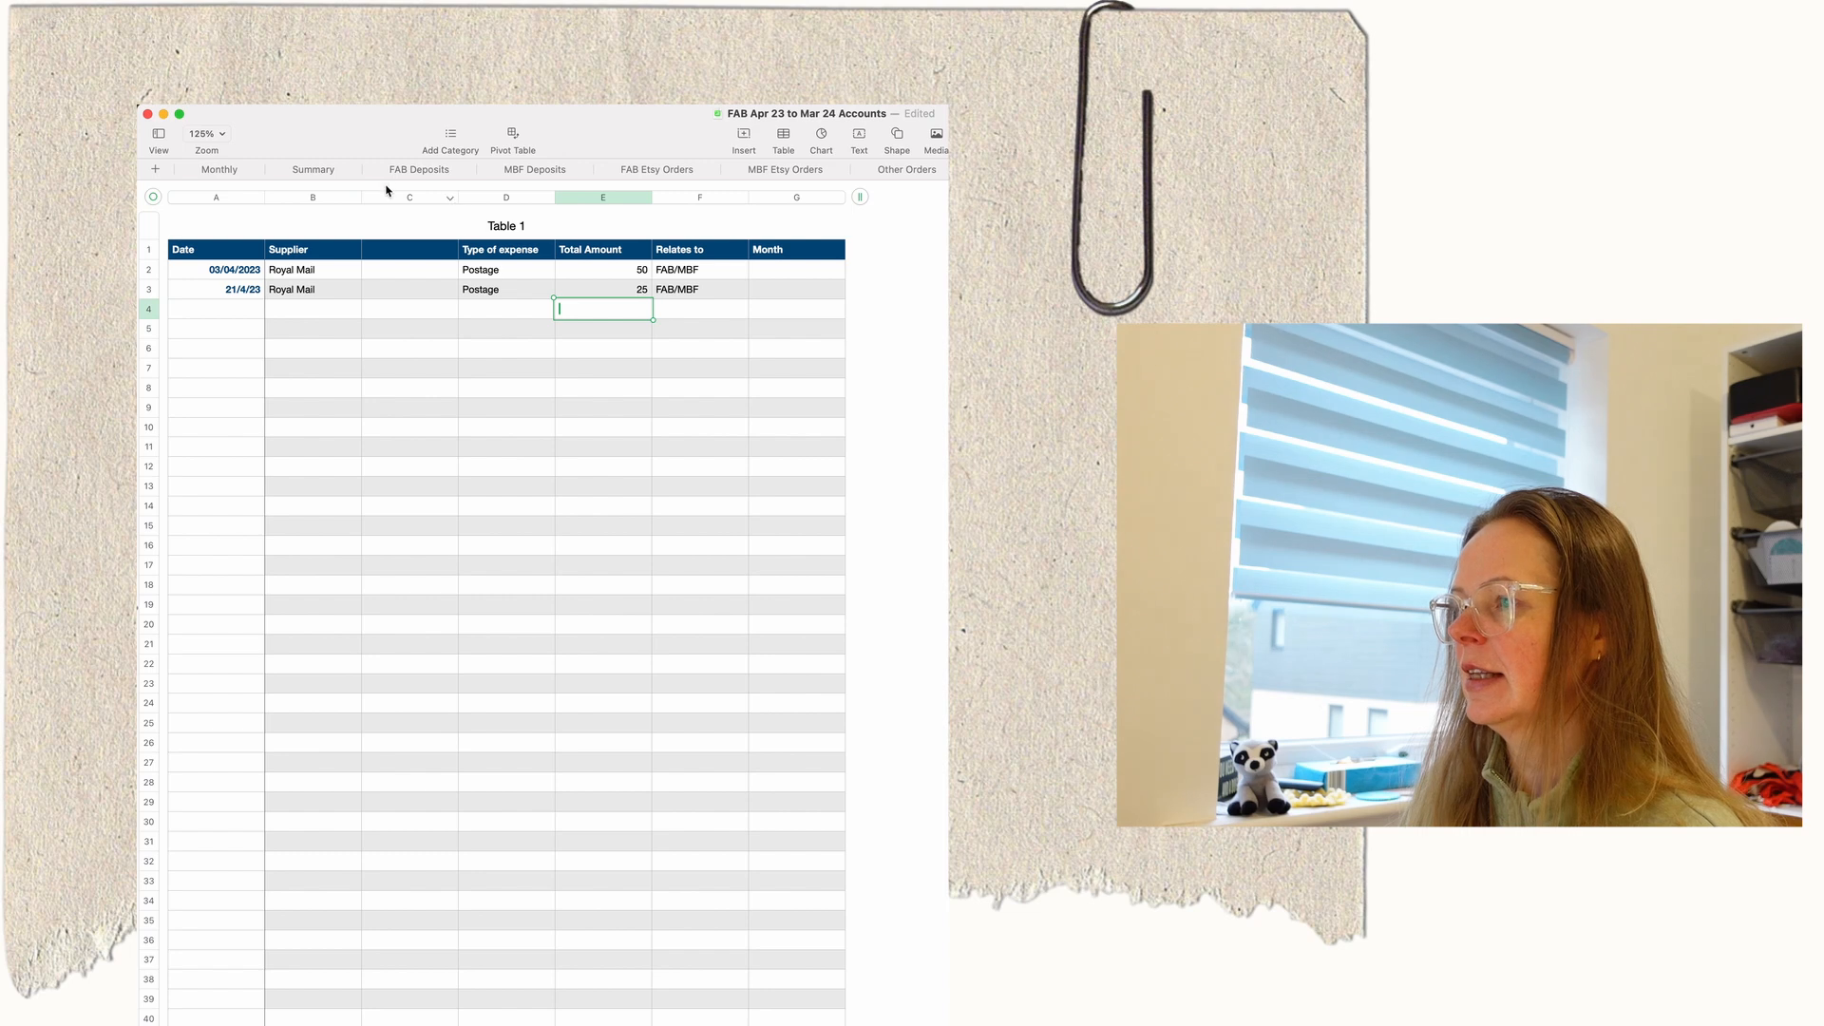
click(308, 173)
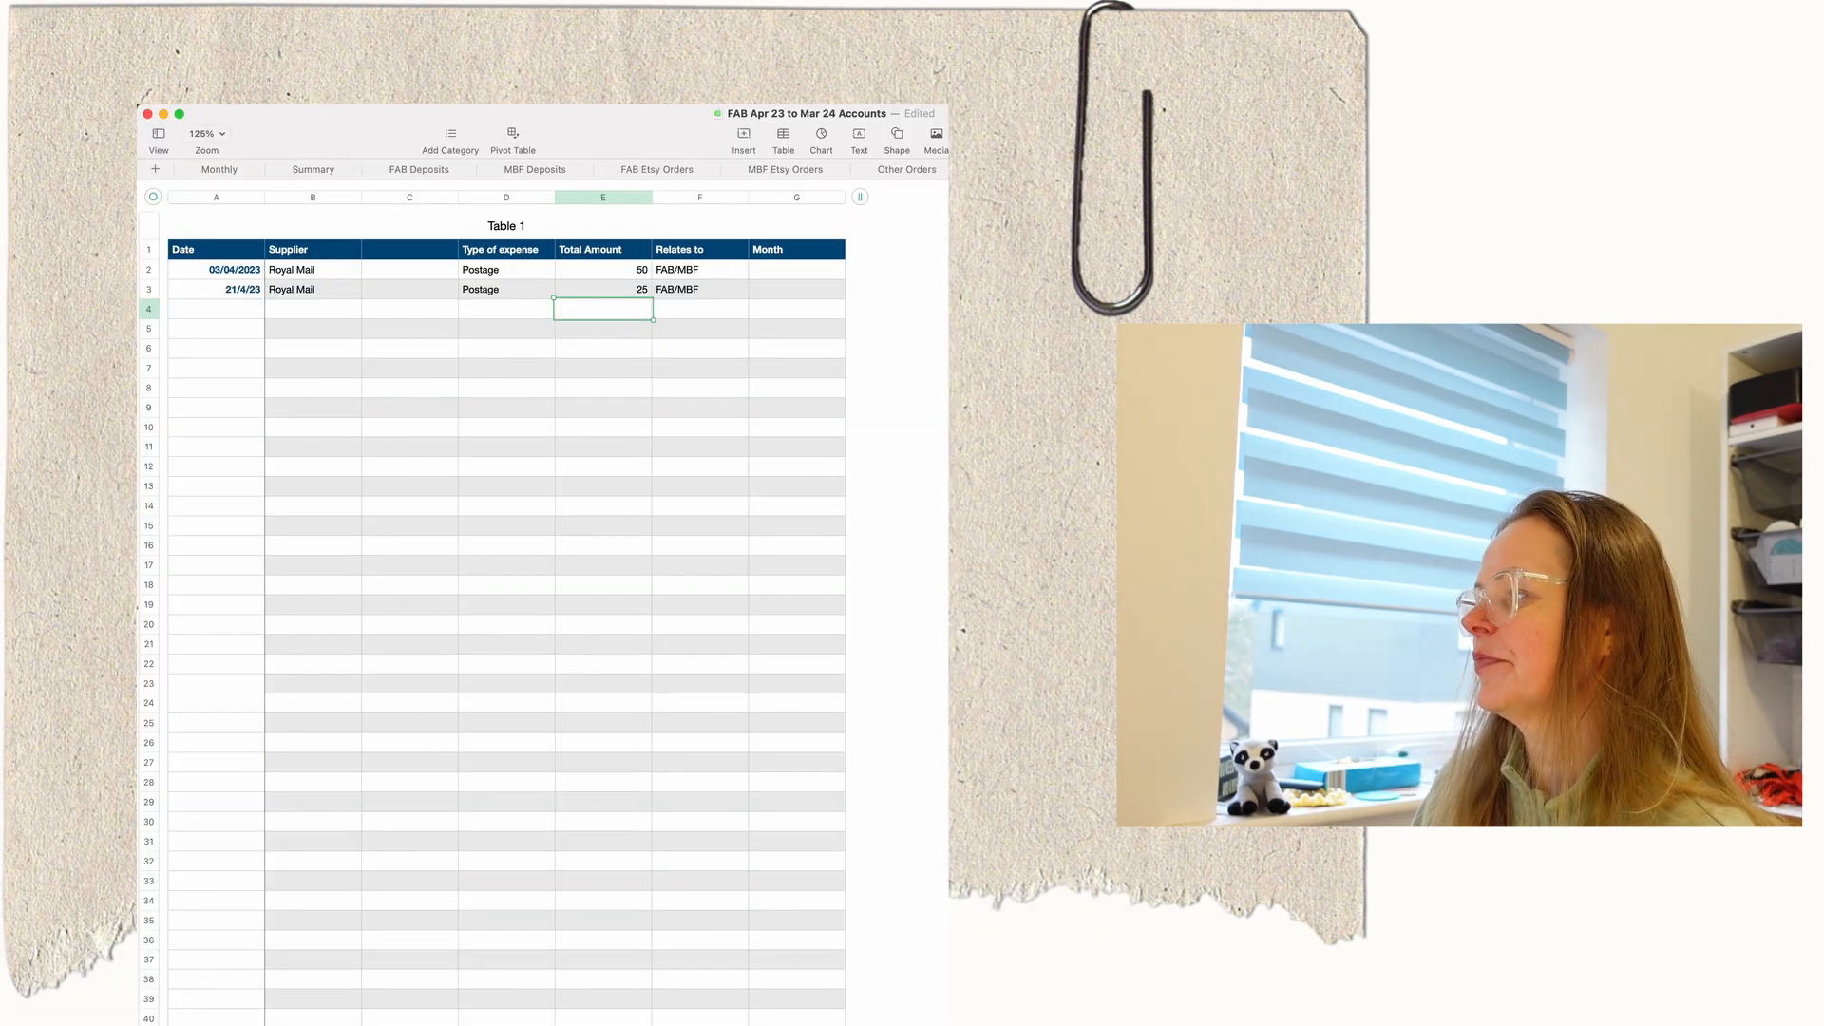
Fill row 4 of the Expenses sheet with date 27/04/2023, supplier Coconut, type Accounting, amount 9, relating to FAB/MBF
click(201, 312)
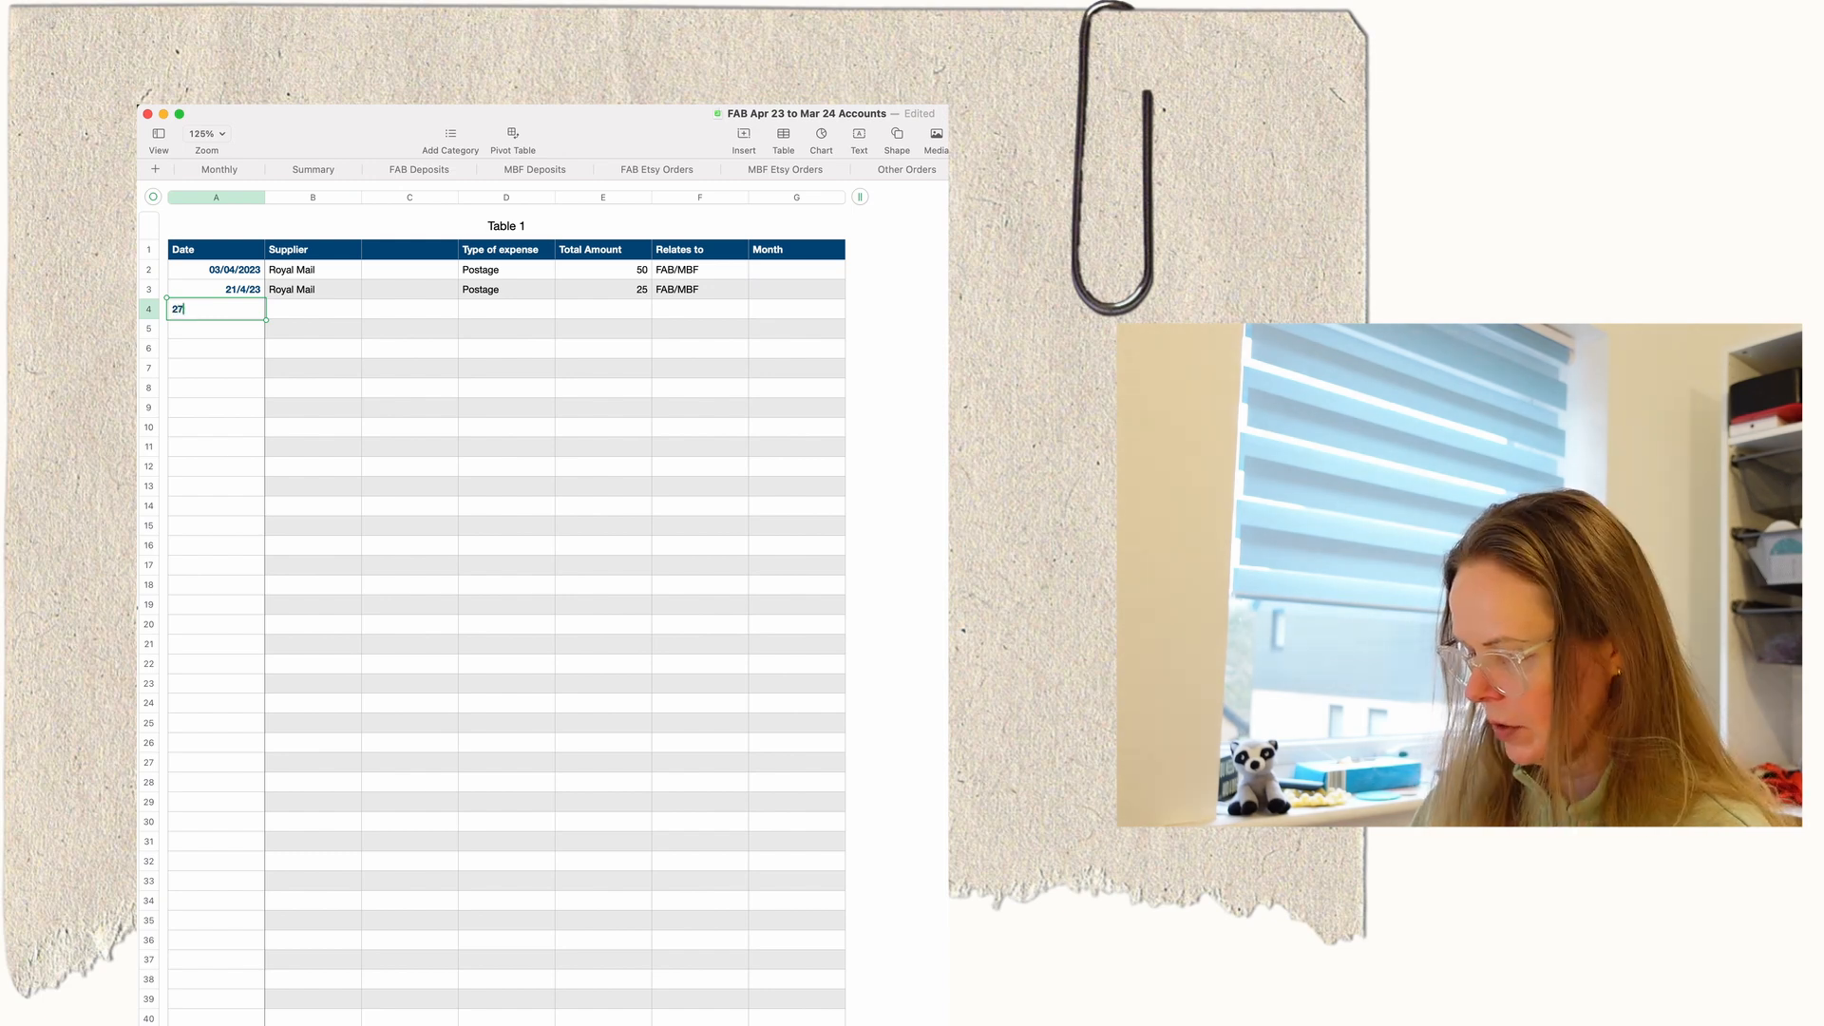
text(27/04/2023)
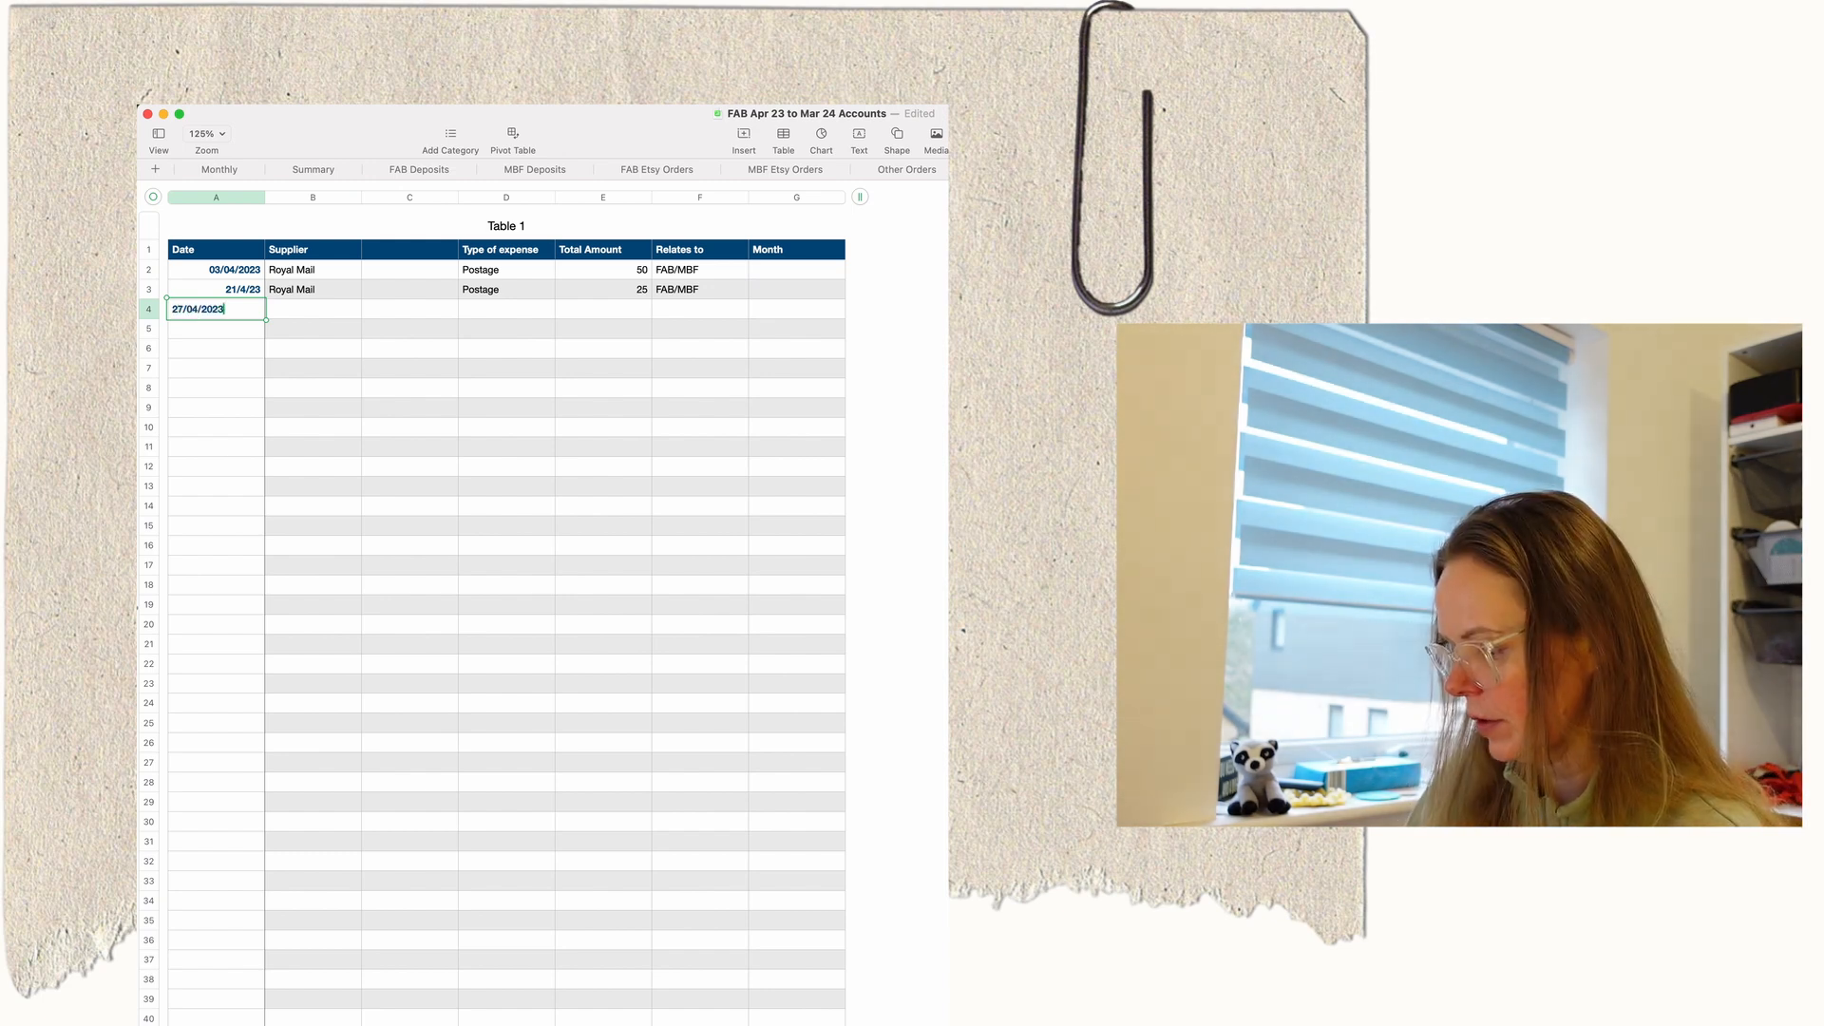
click(313, 318)
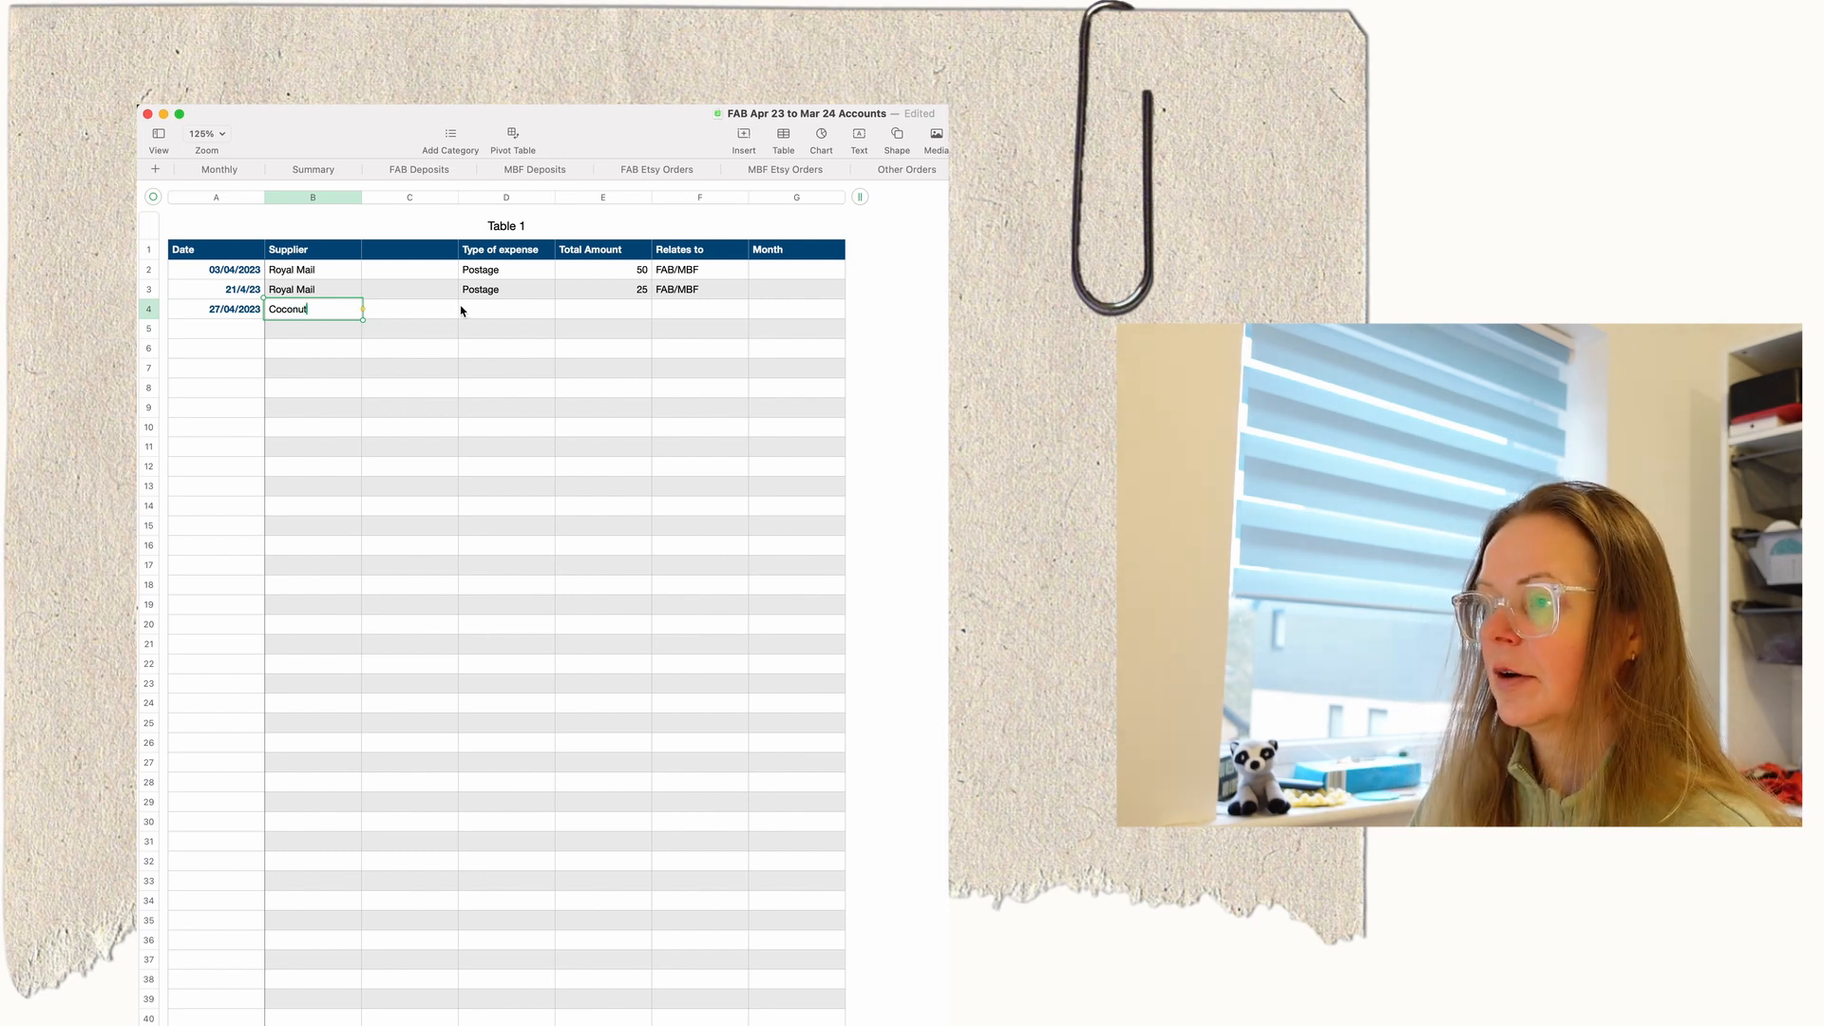
click(490, 309)
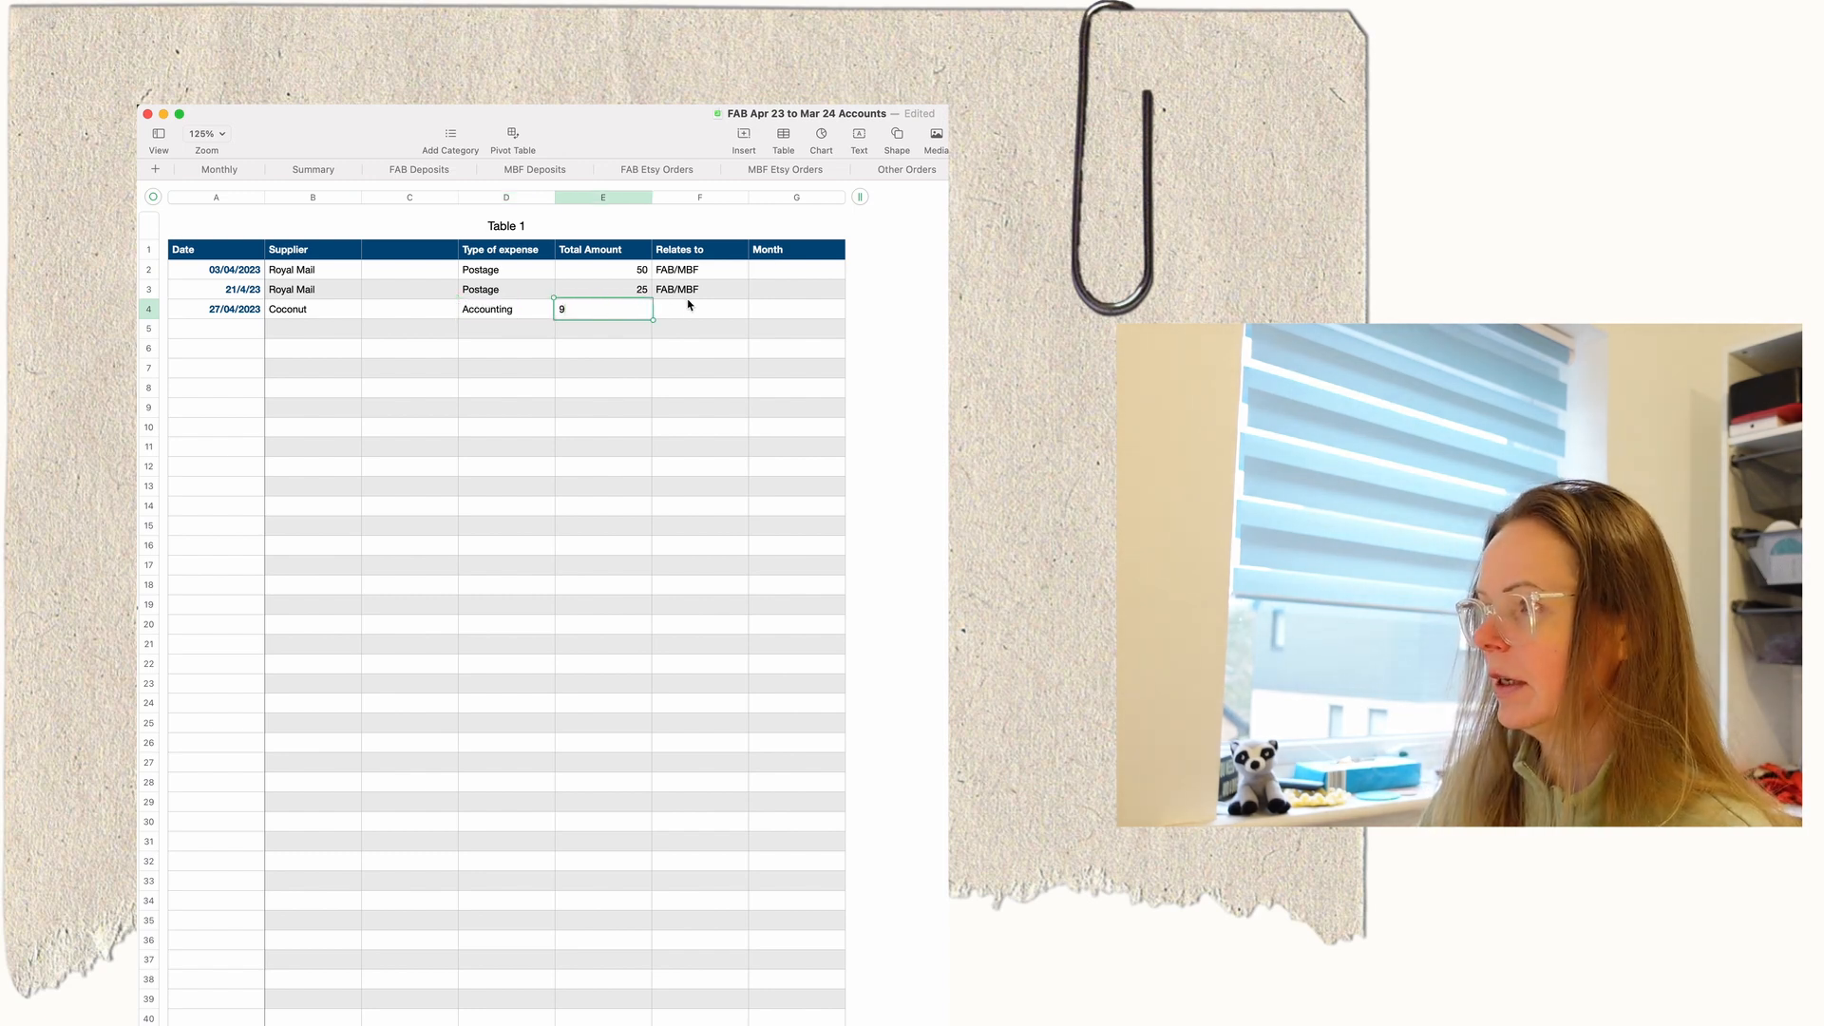
click(671, 306)
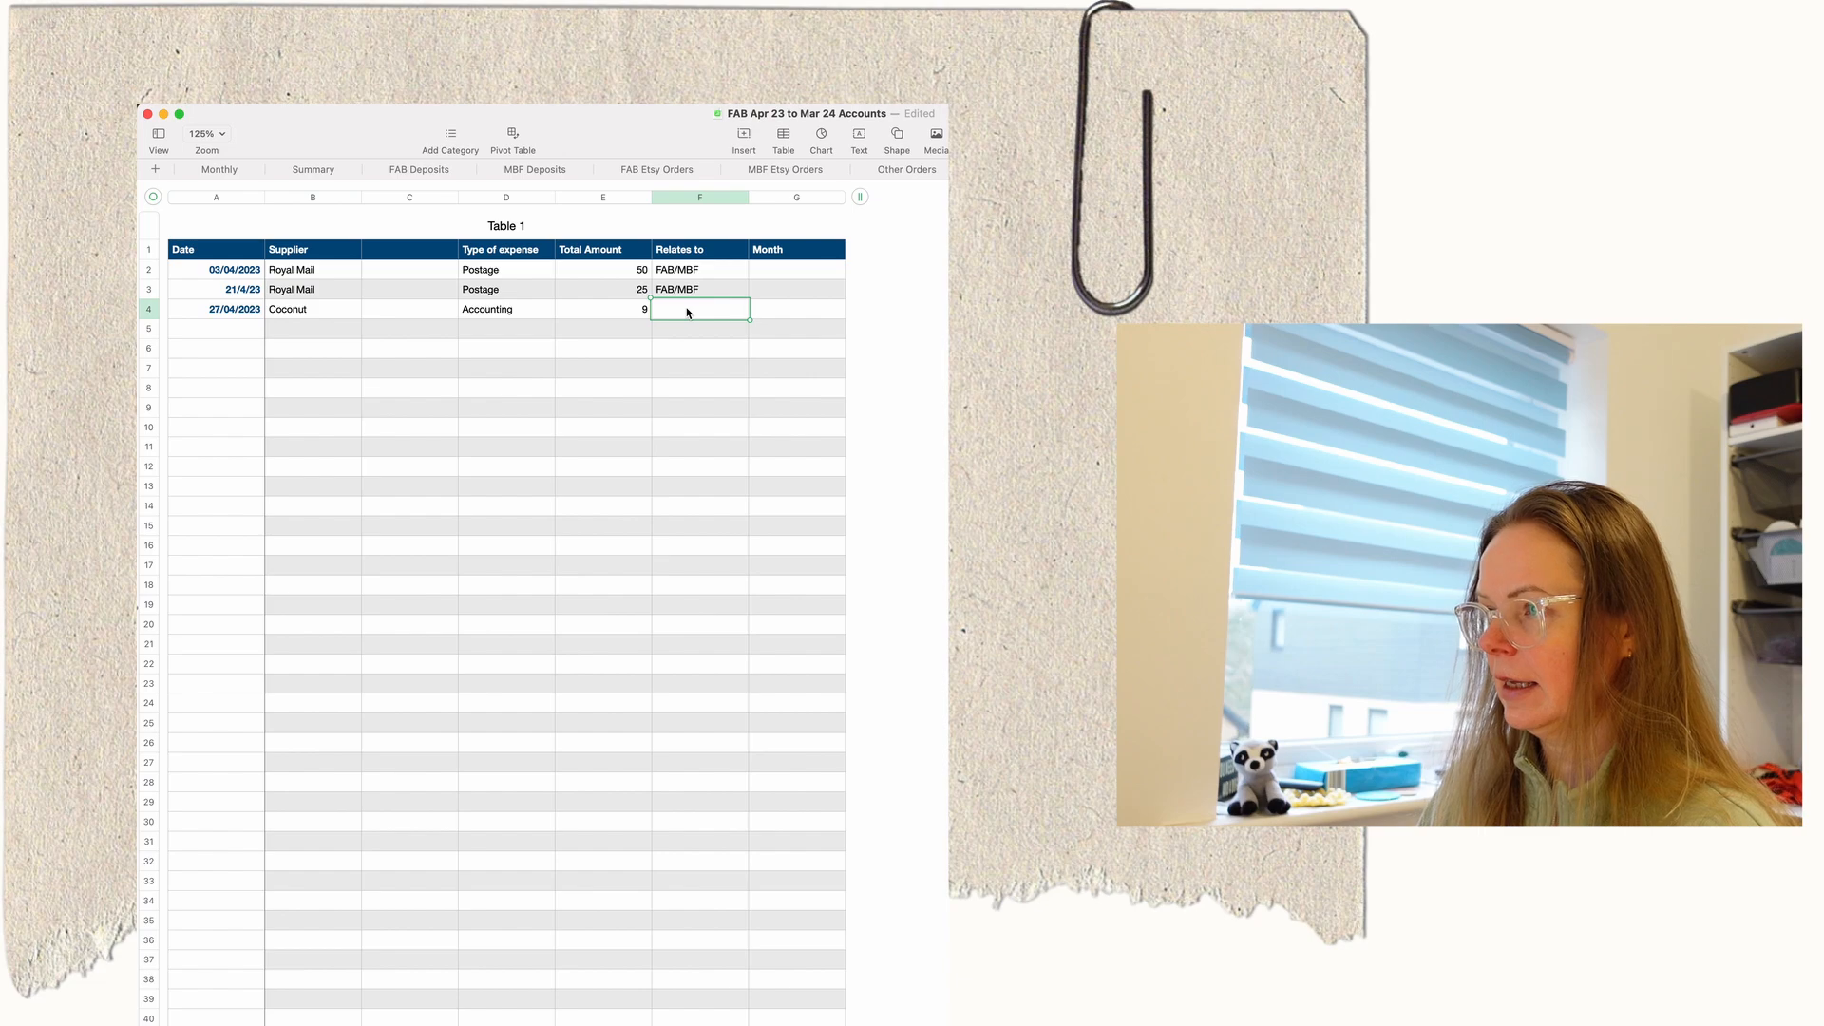
text(FAB/MBF)
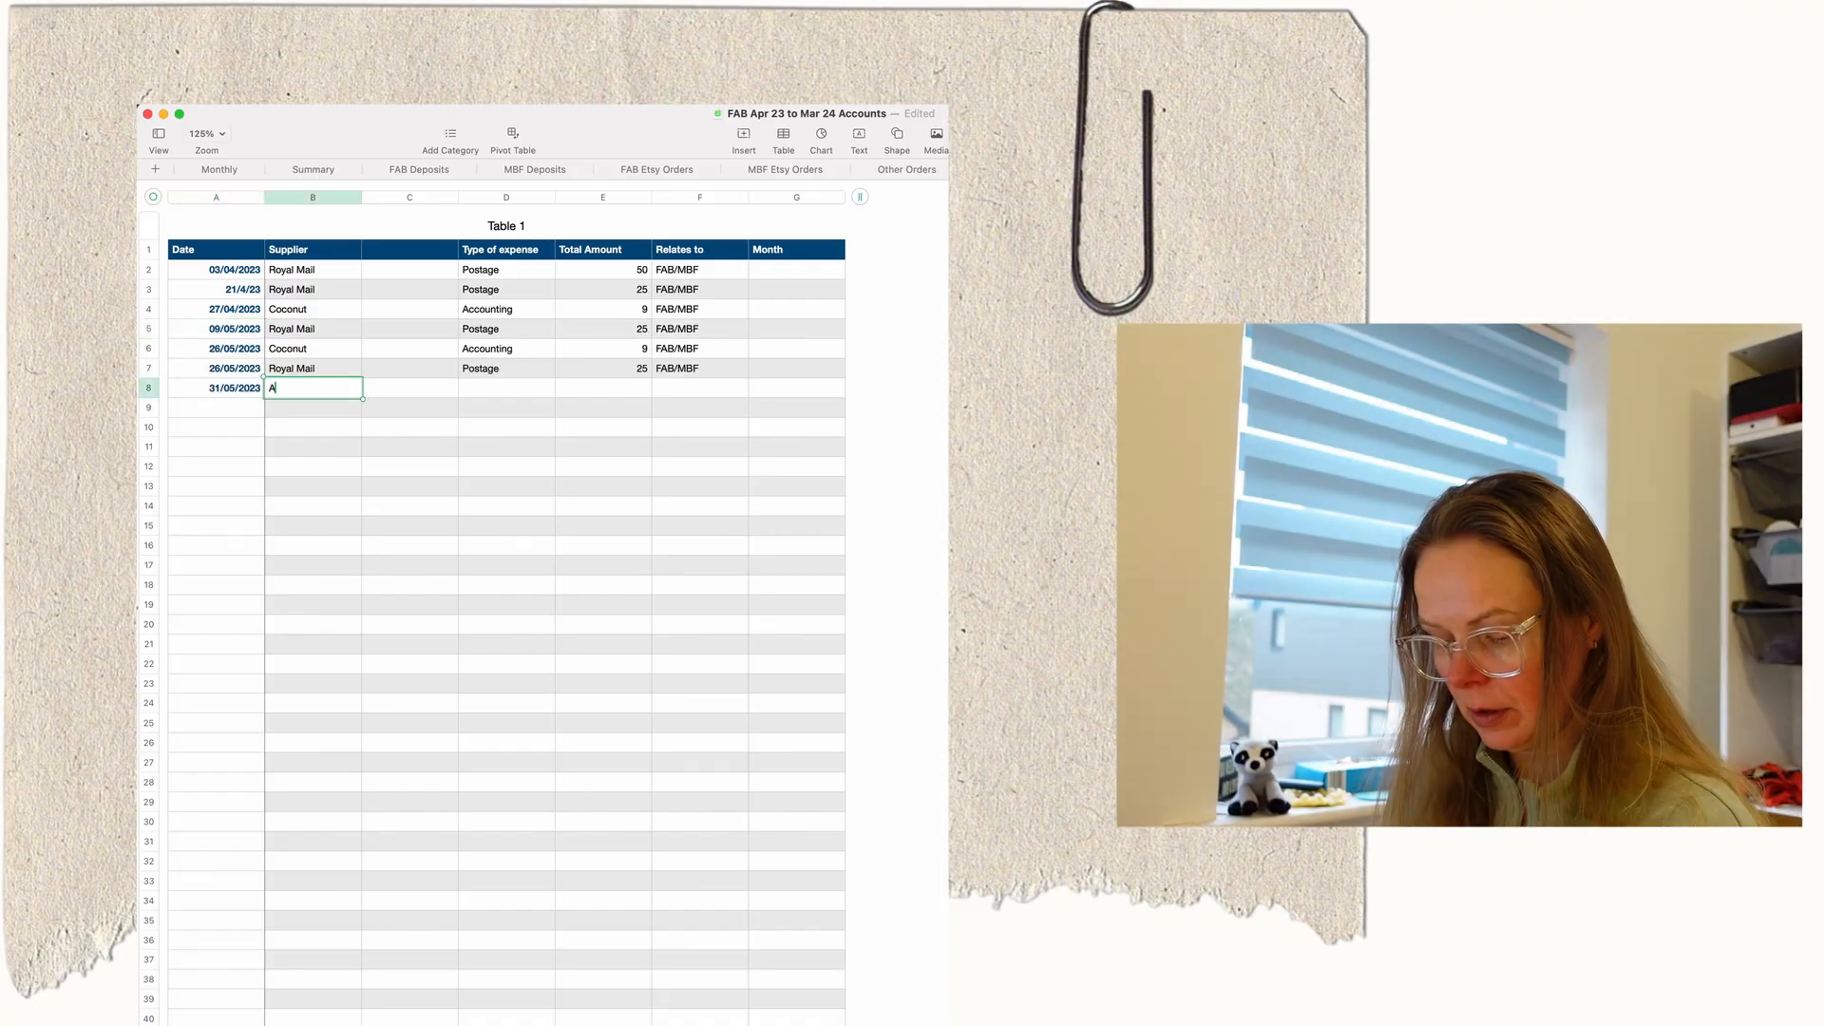
Complete the 31/05/2023 expense in row 8 with supplier Amazon, type Equipment, amount 32.48, relating to MBF
text(Amazon)
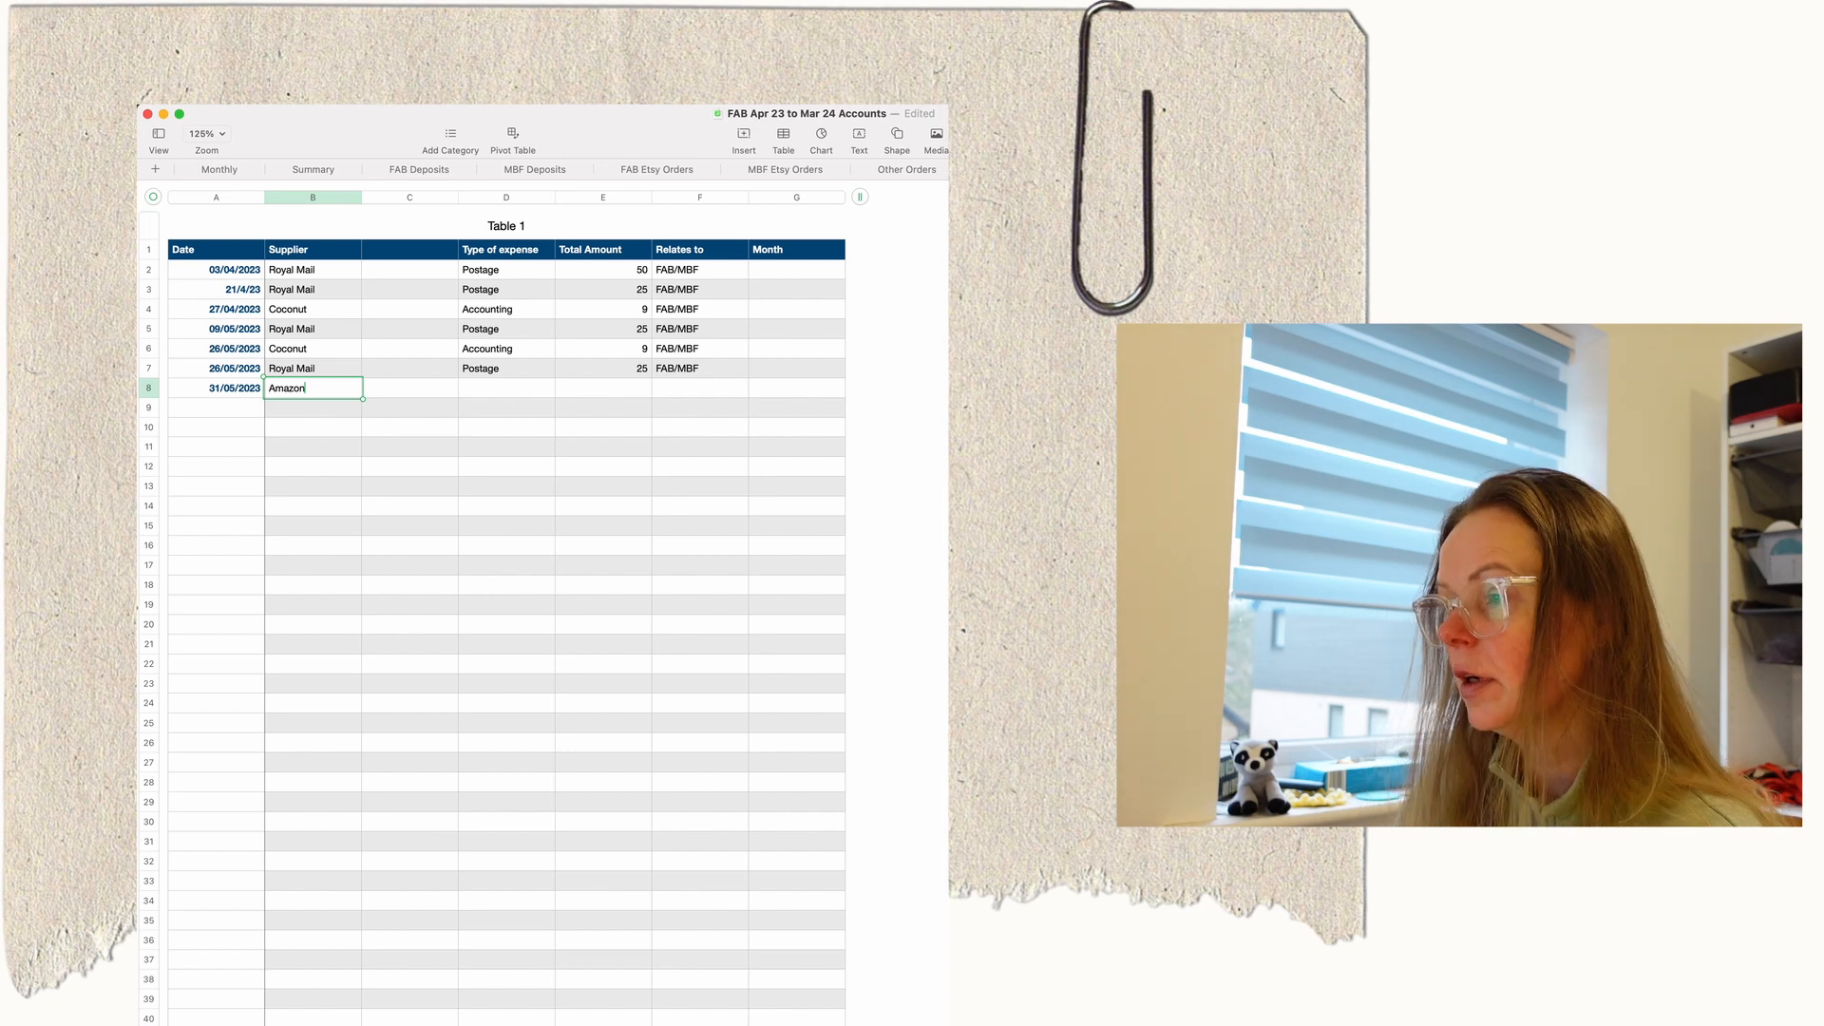
click(479, 395)
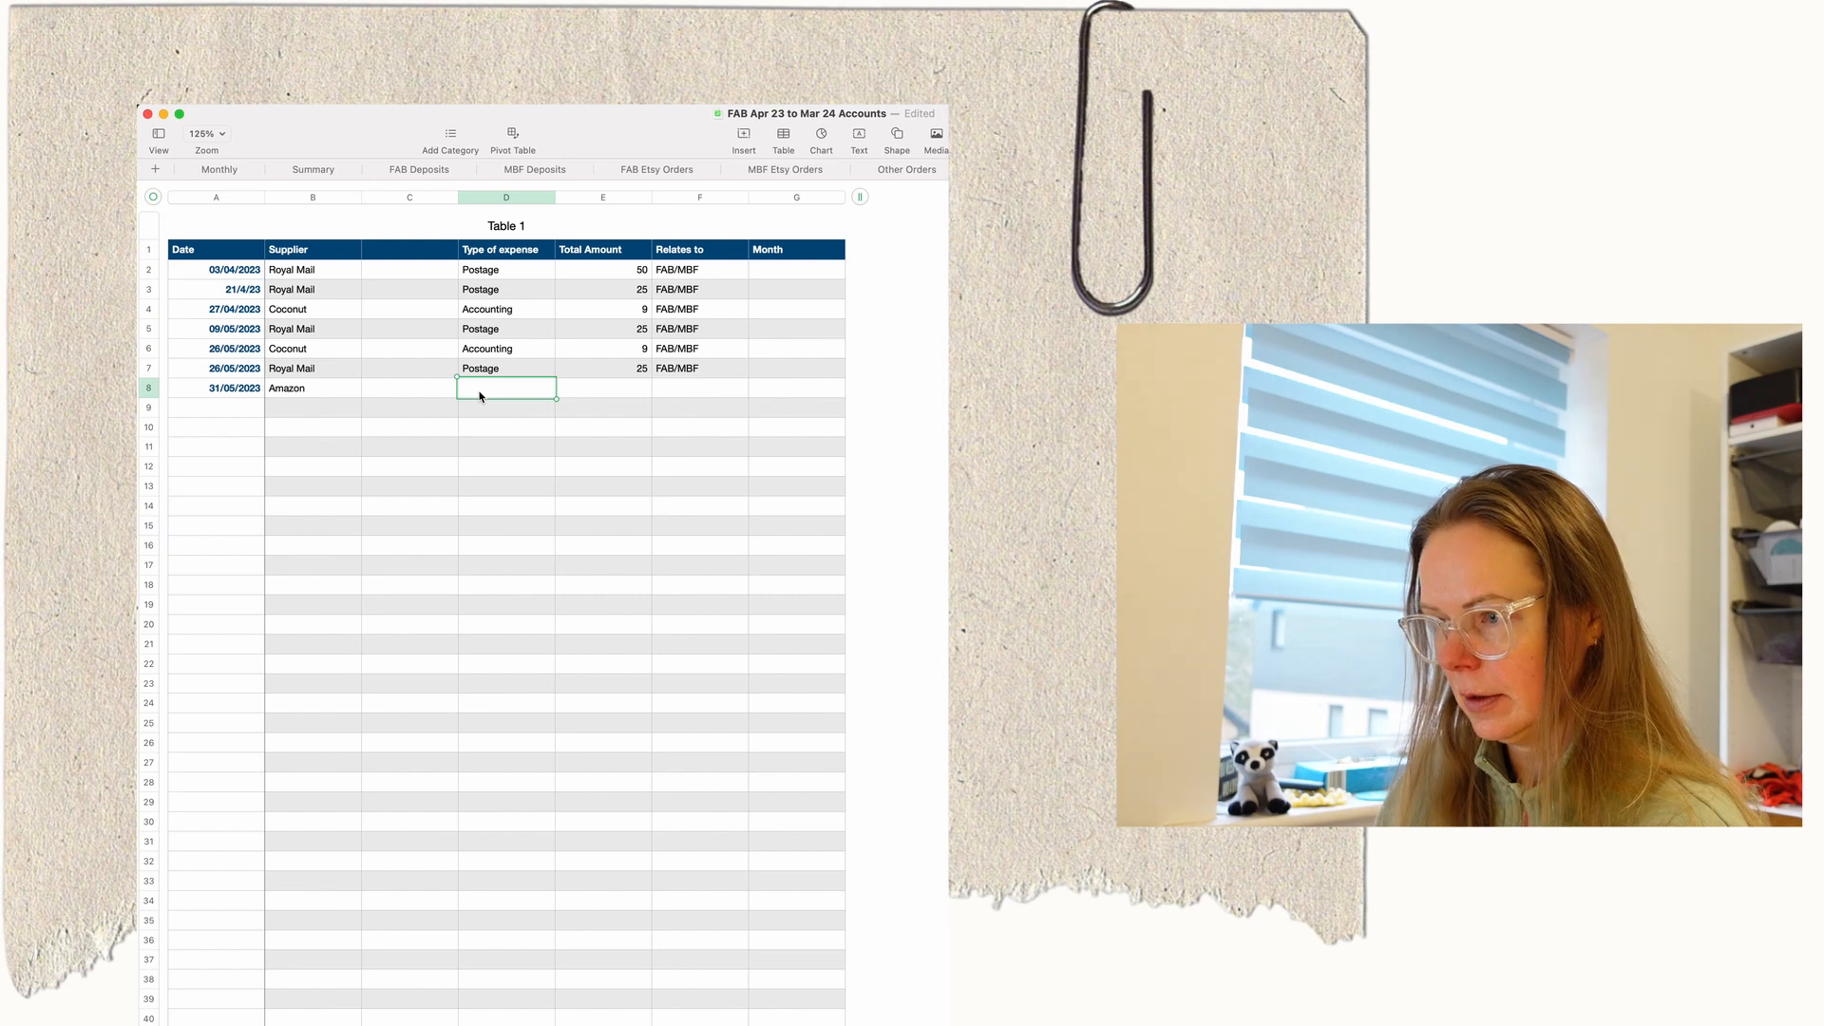
text(Equip)
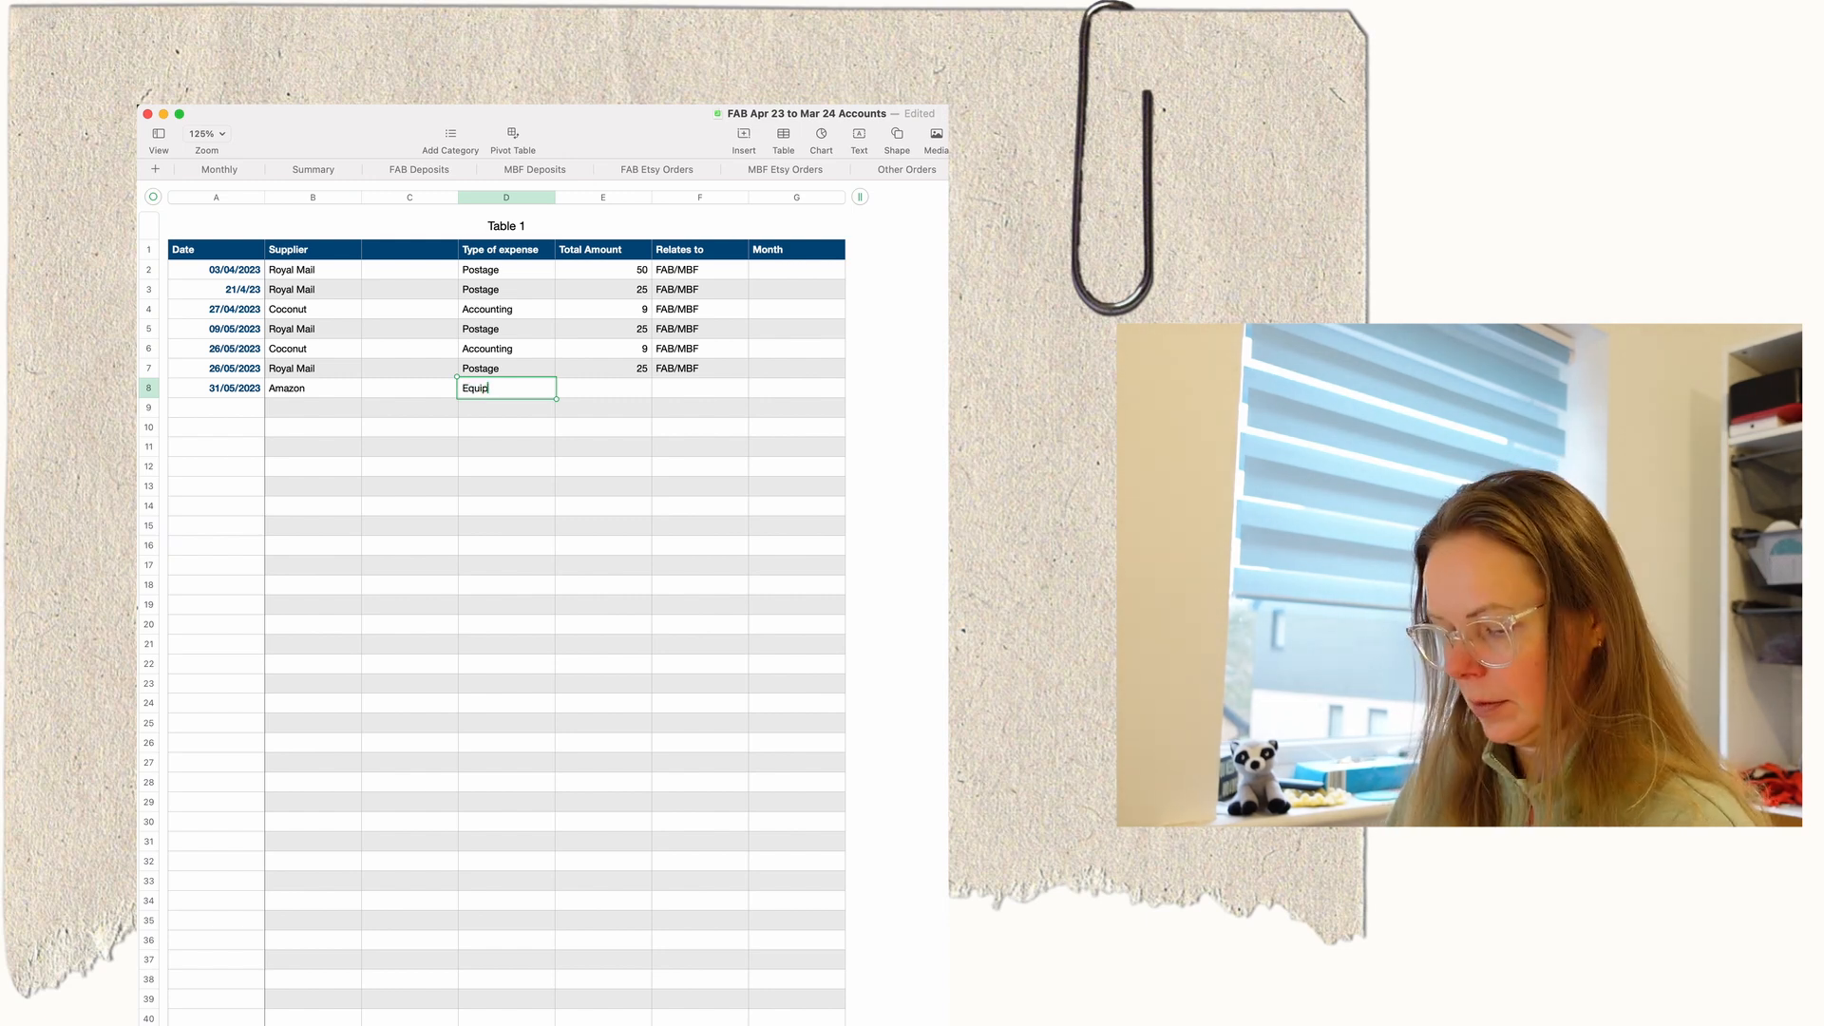
text(me)
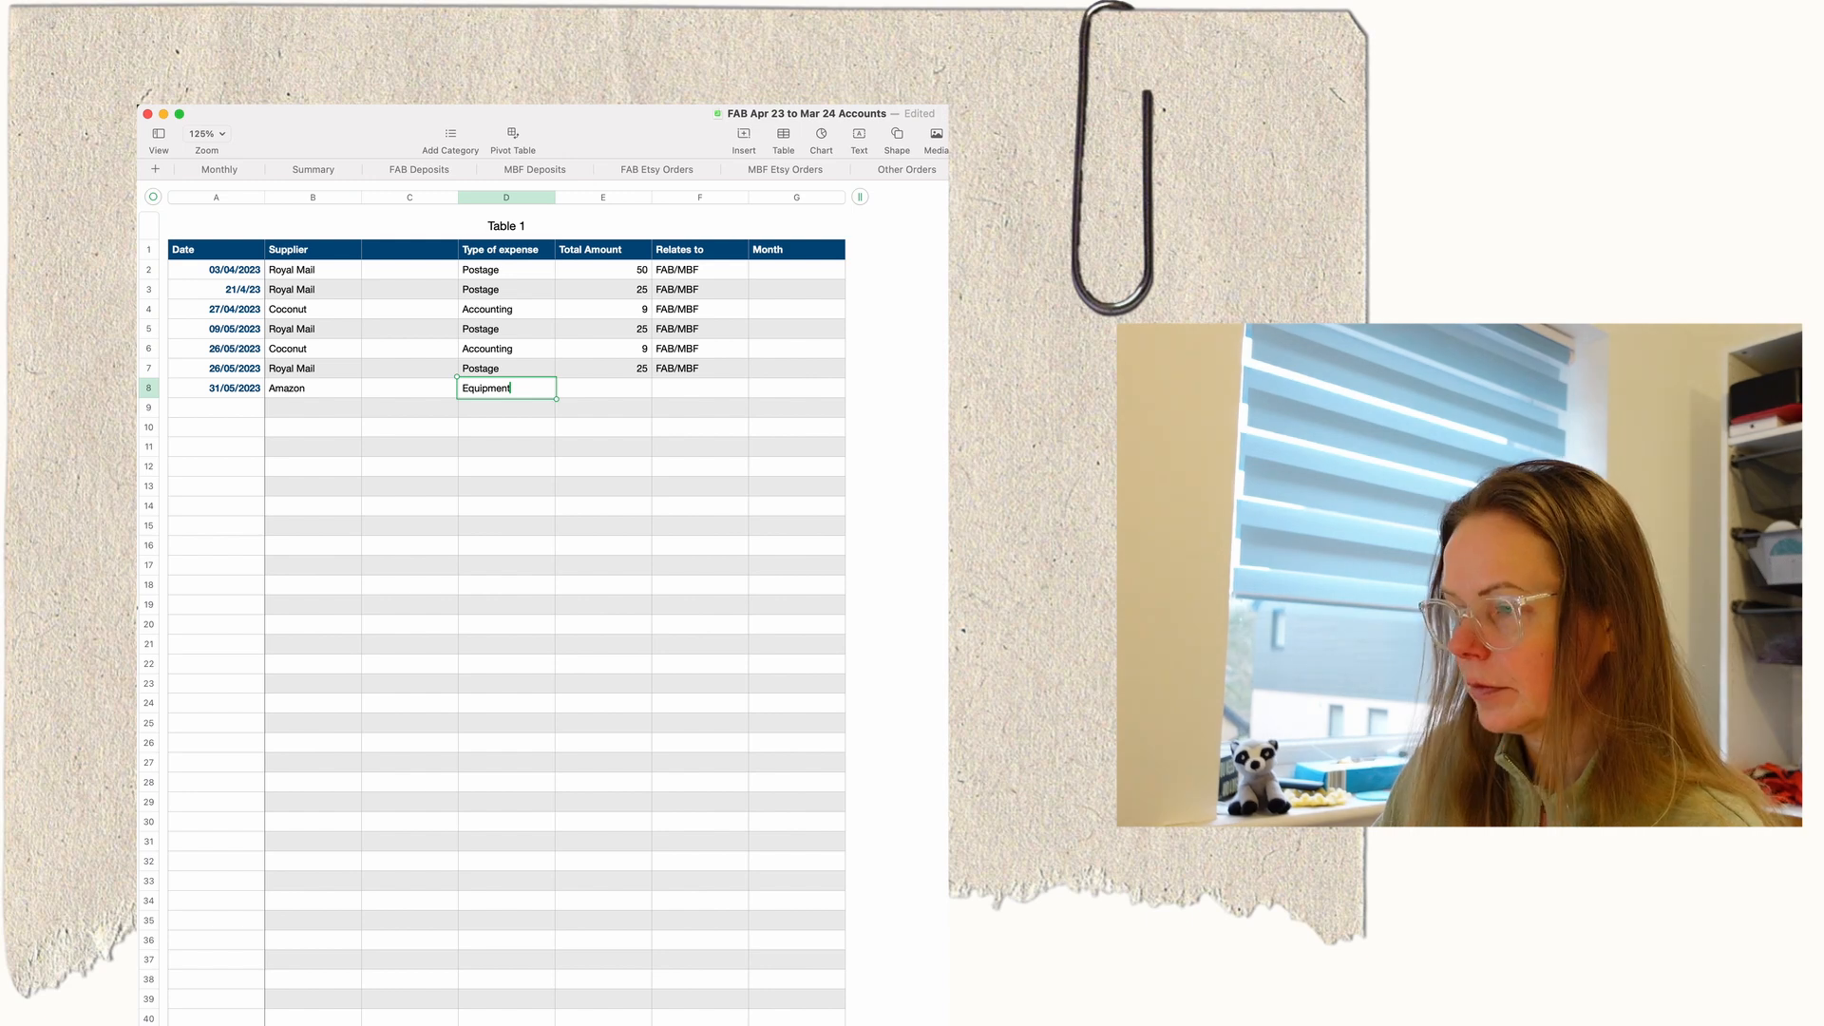
text(nt)
key(Tab)
text(32)
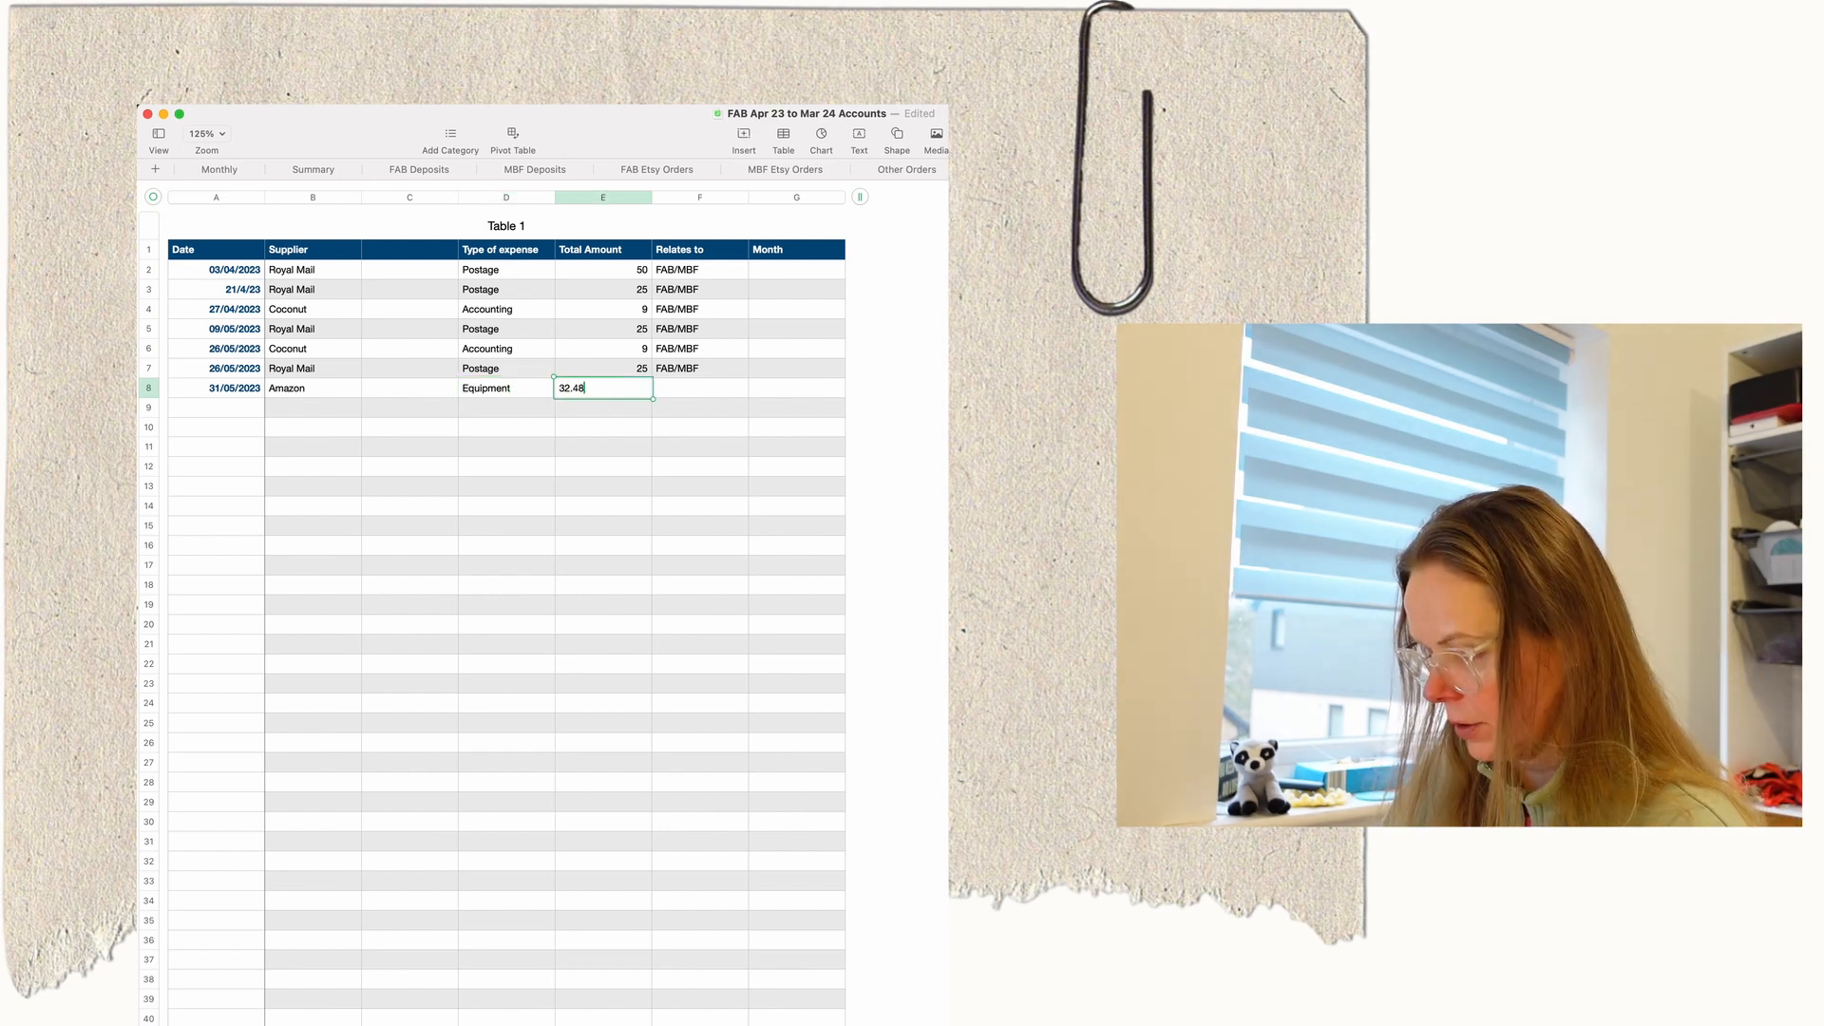
click(700, 392)
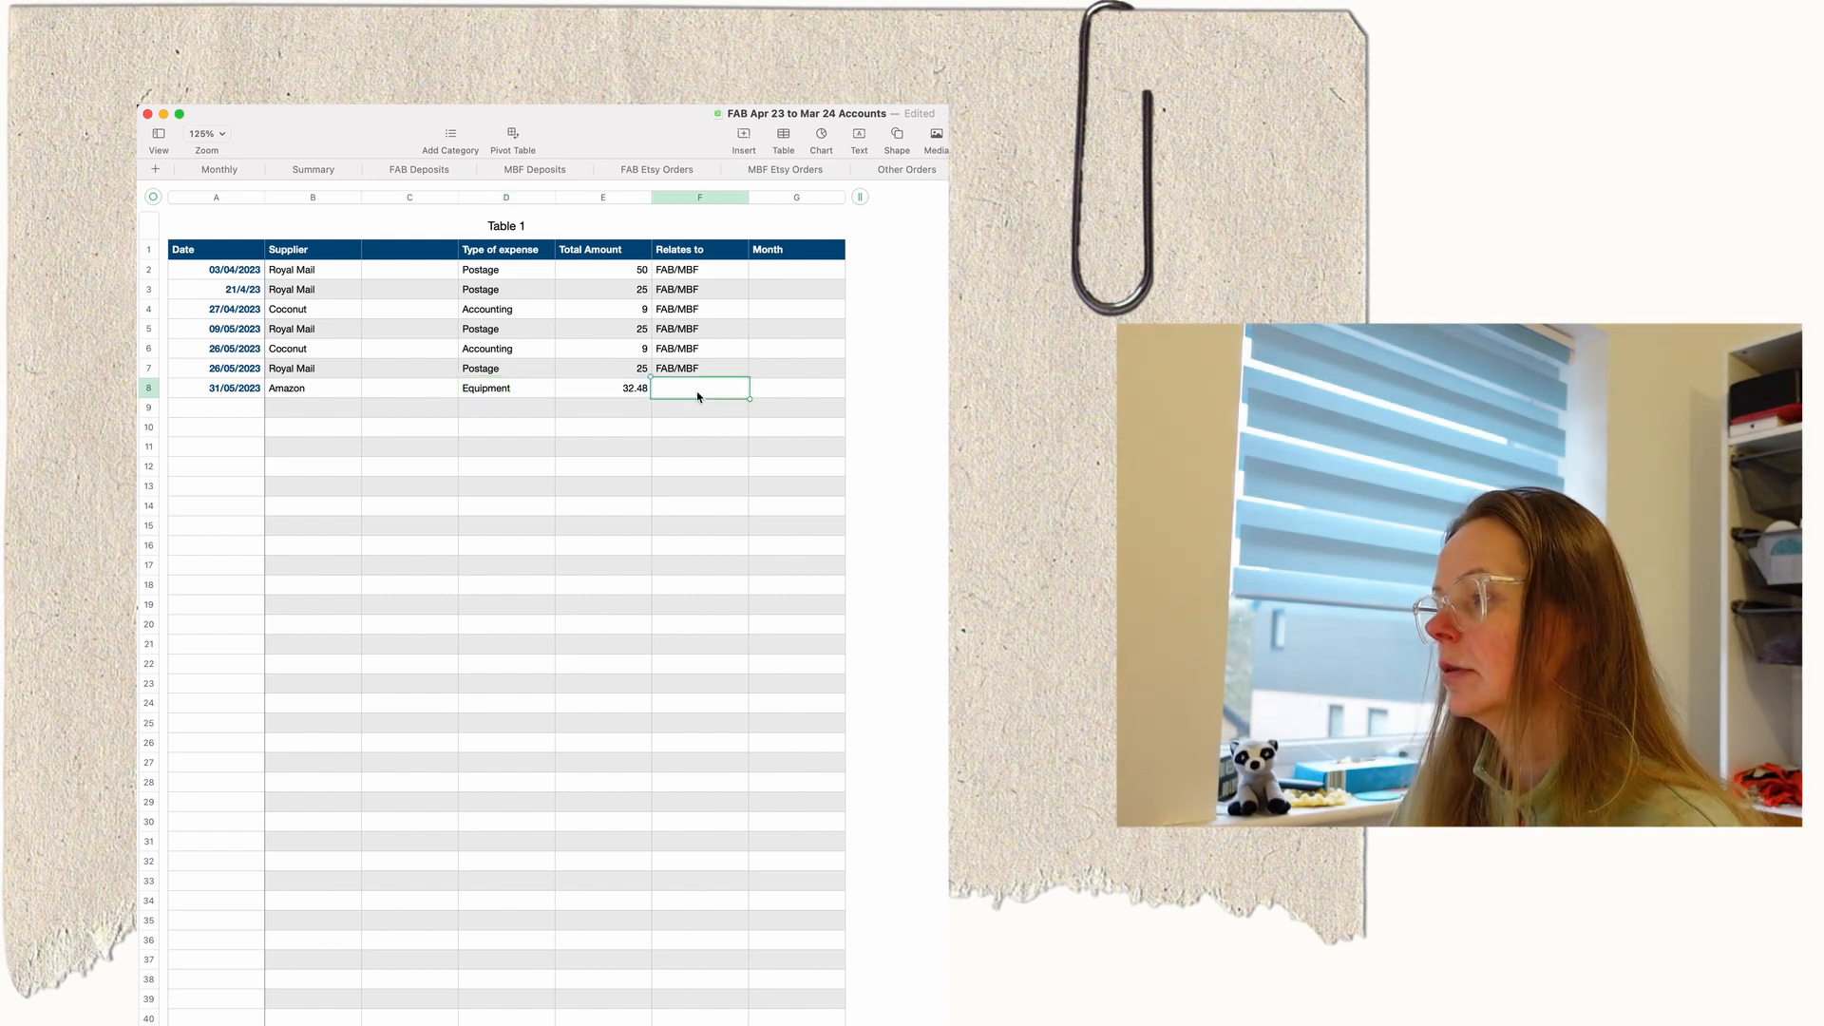
text(MBF)
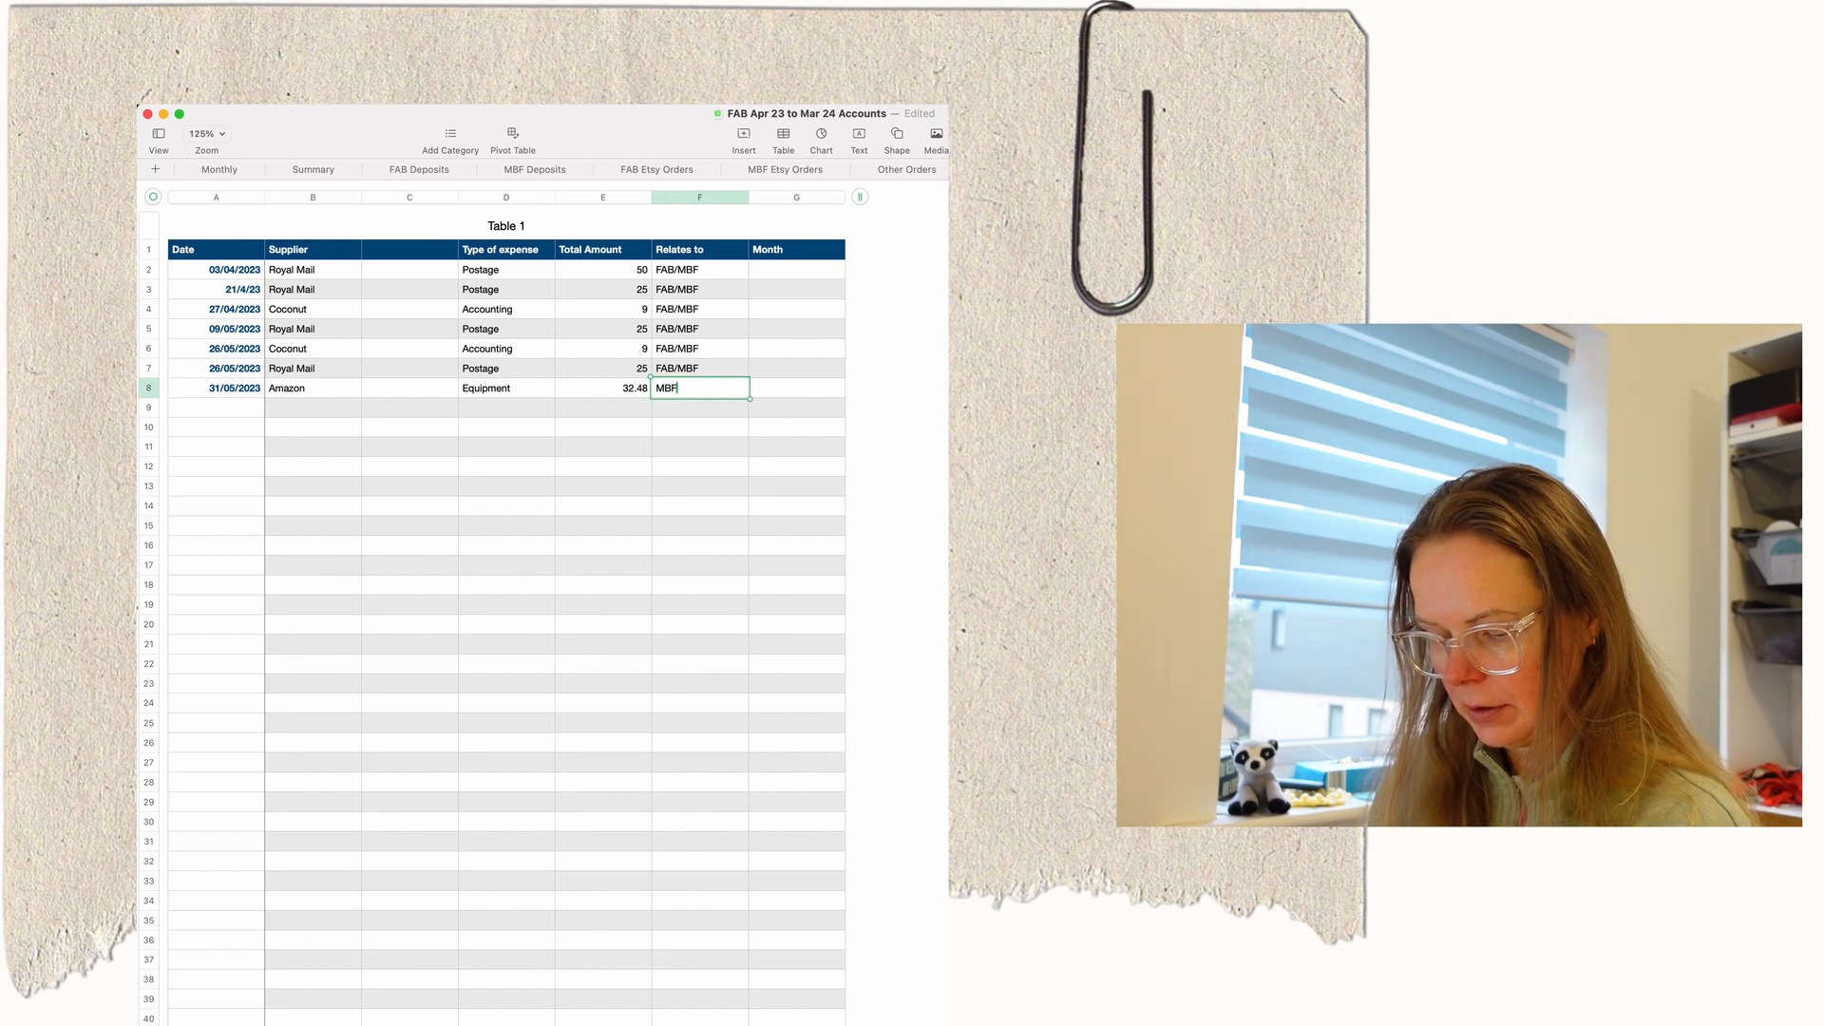
key(Return)
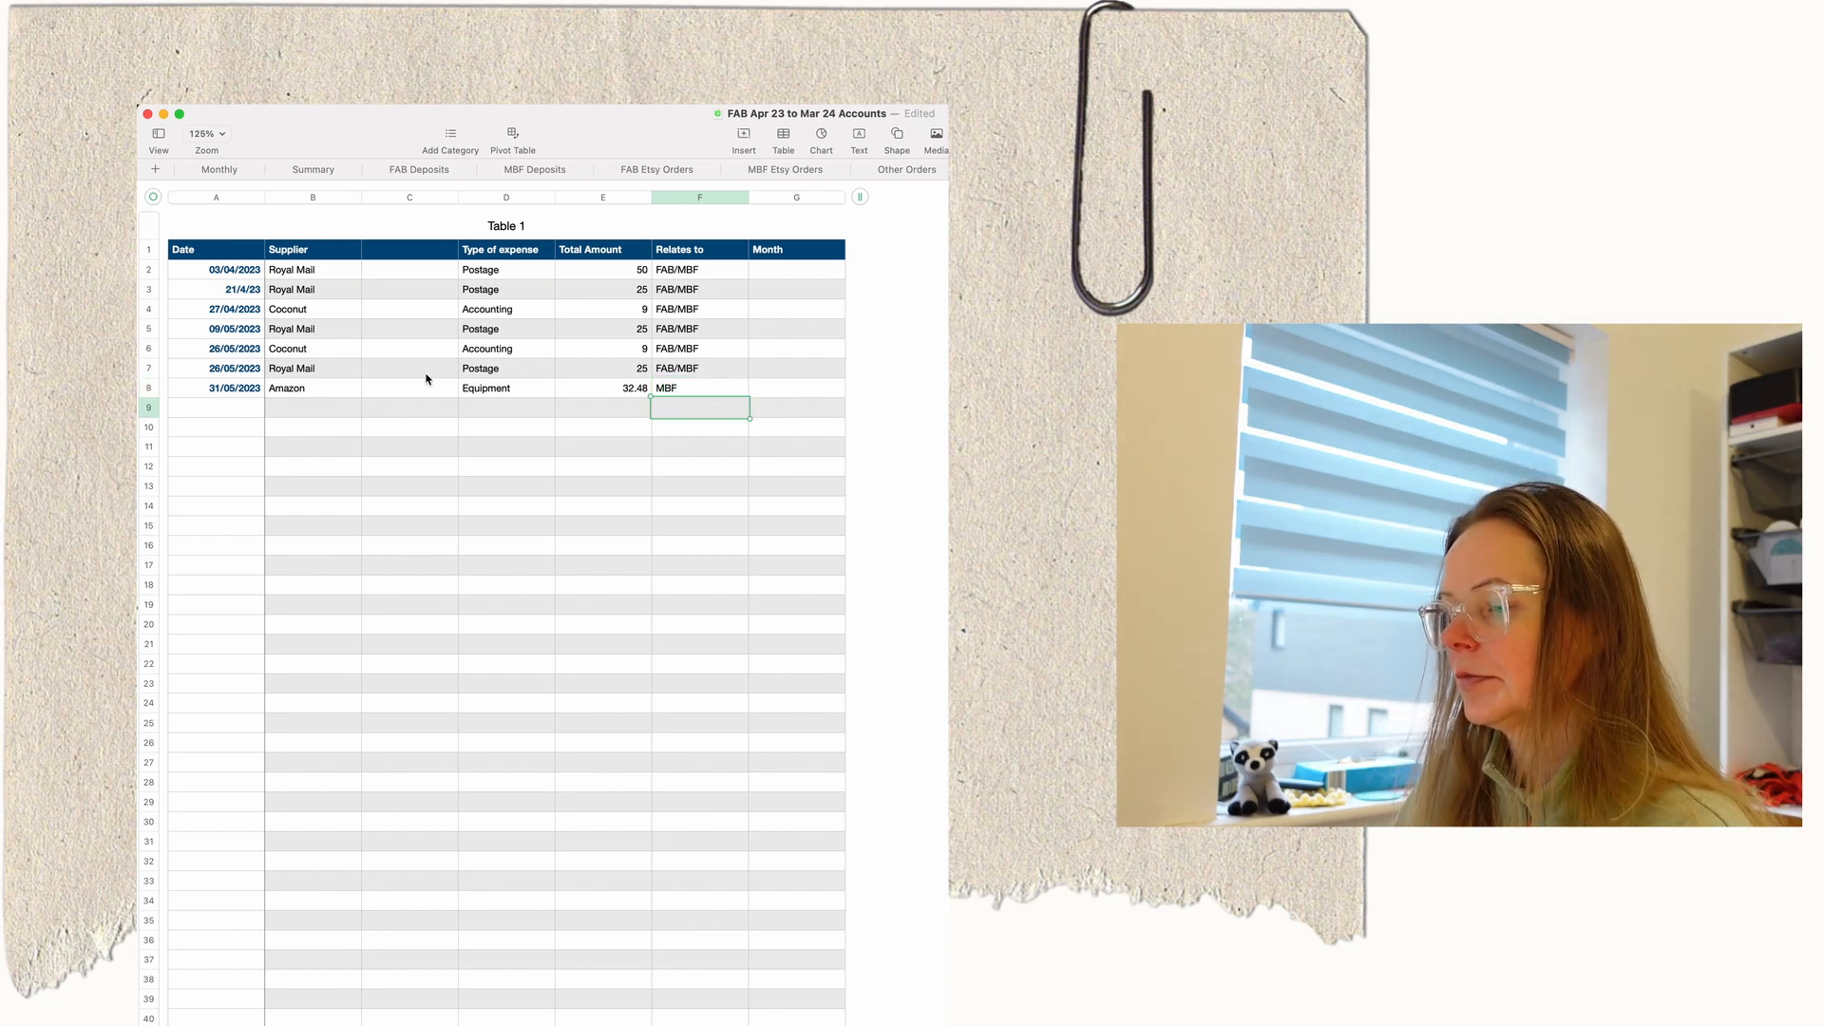
Open the Summary sheet to review the expenses including postage for FAB, MBF and combined
click(297, 174)
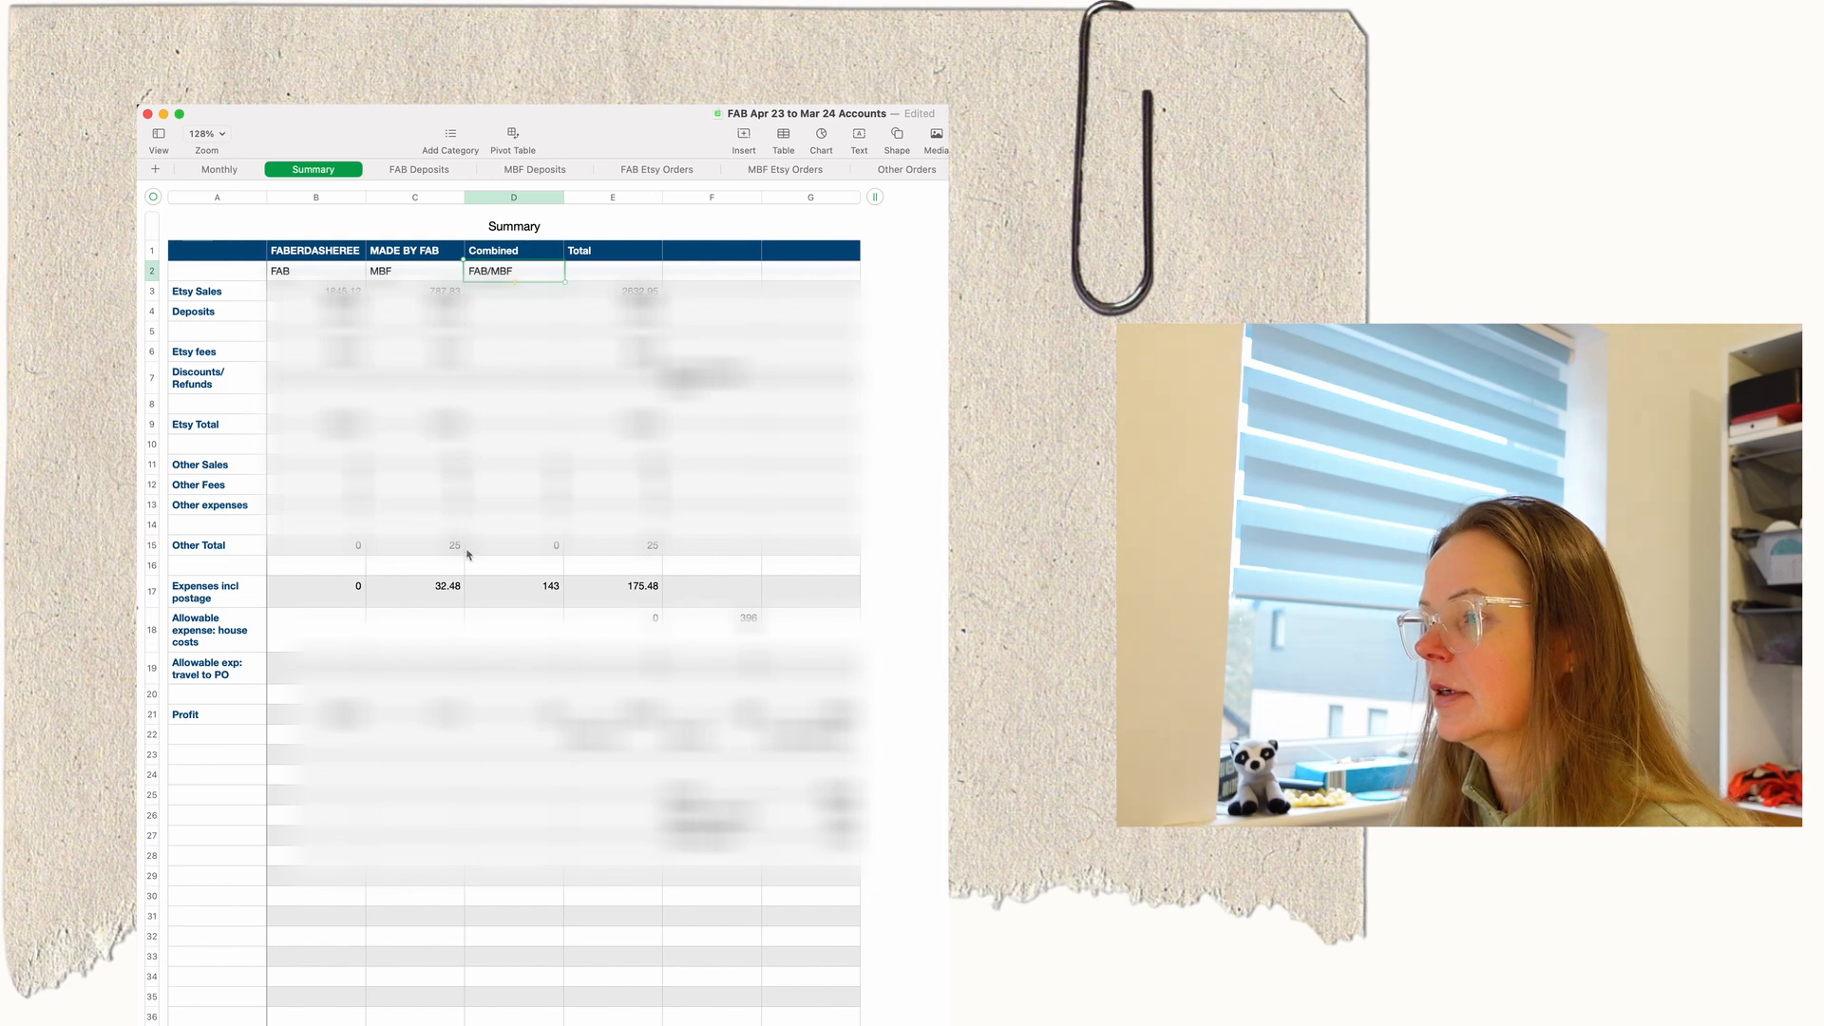